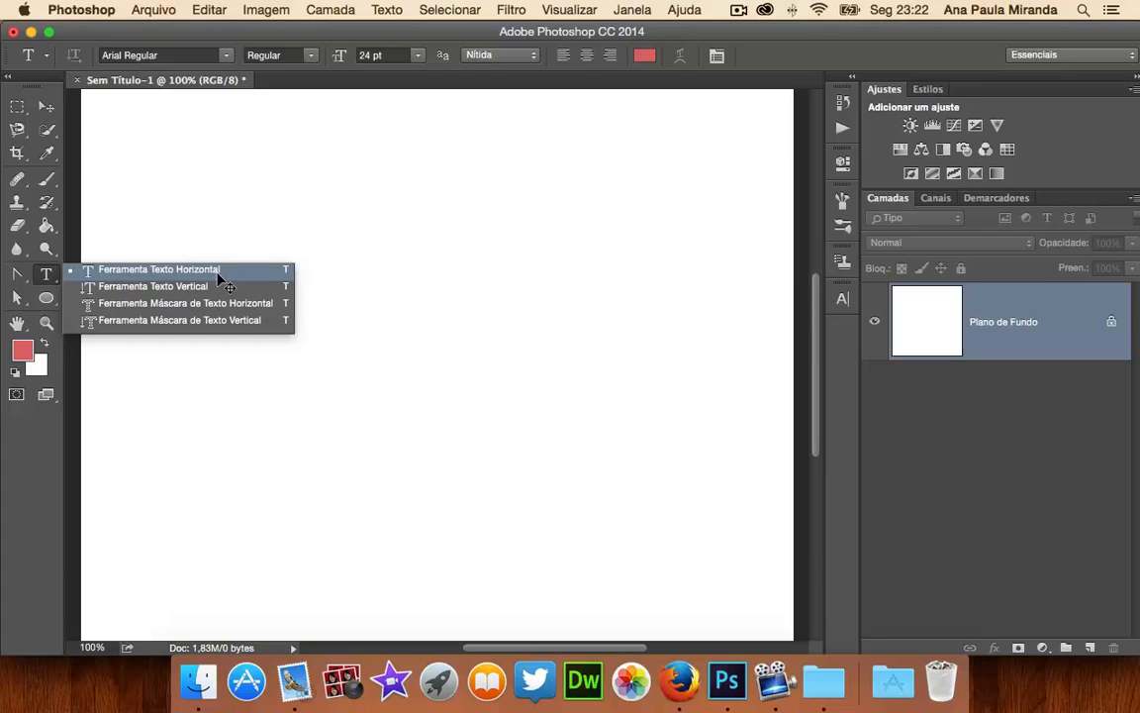
Add the horizontal text "Photoshop" near the canvas's upper-left corner and shift it slightly upward
left_click(219, 275)
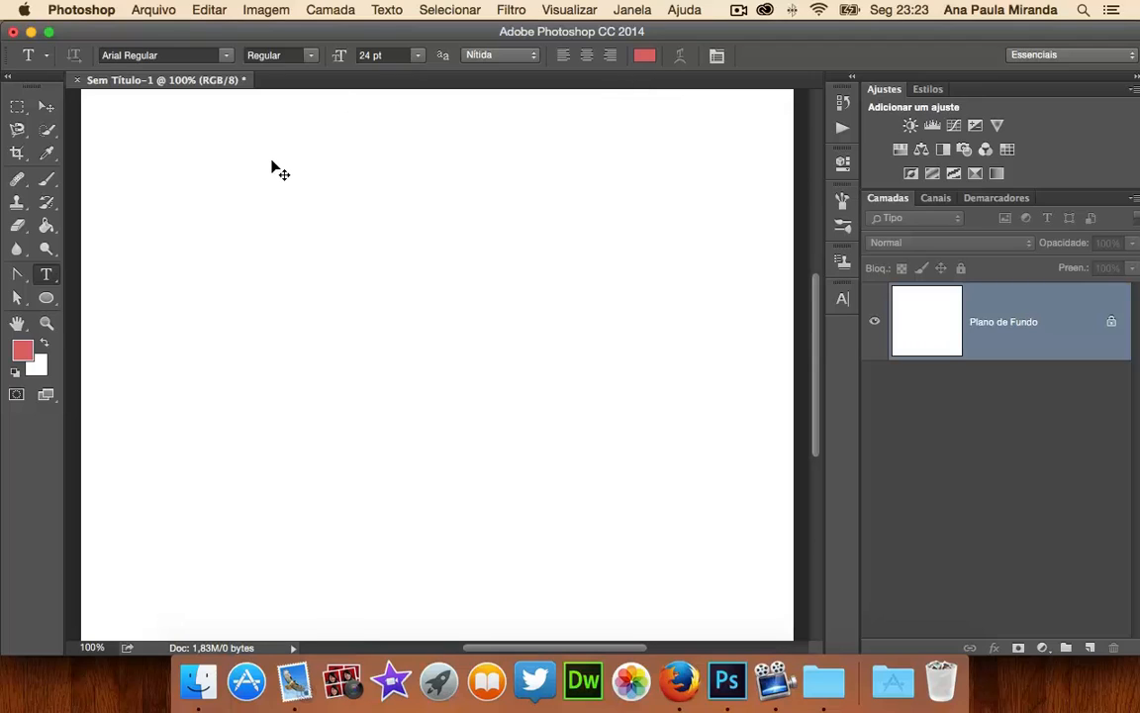
left_click(134, 198)
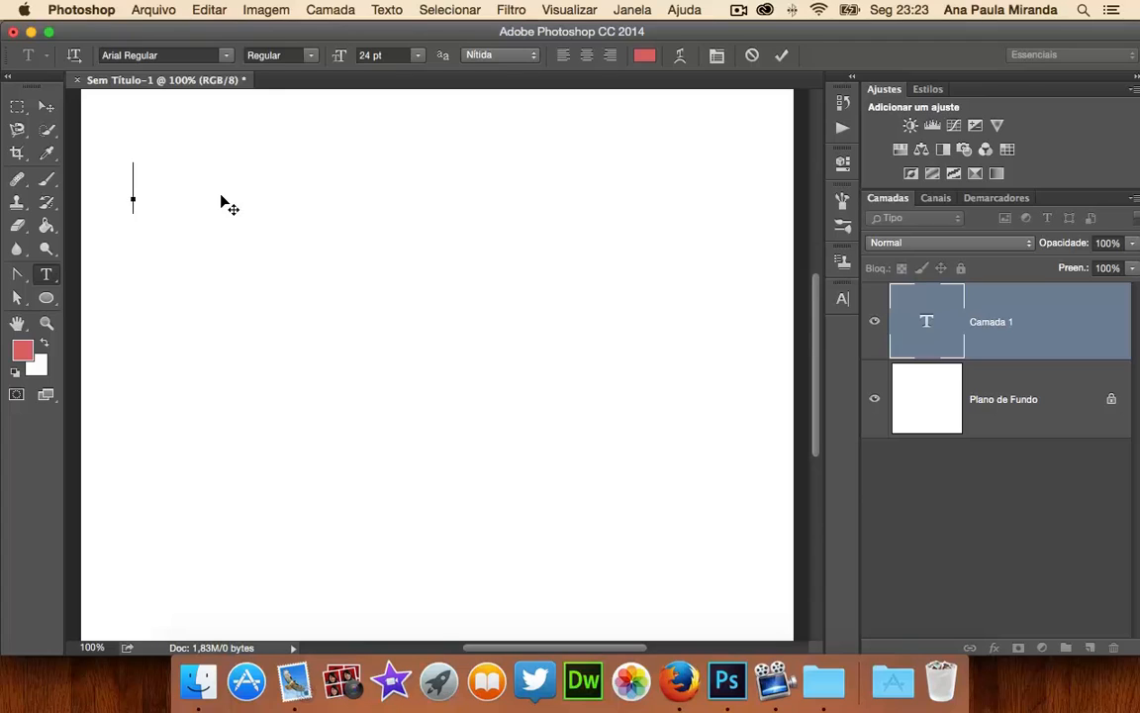
type("P")
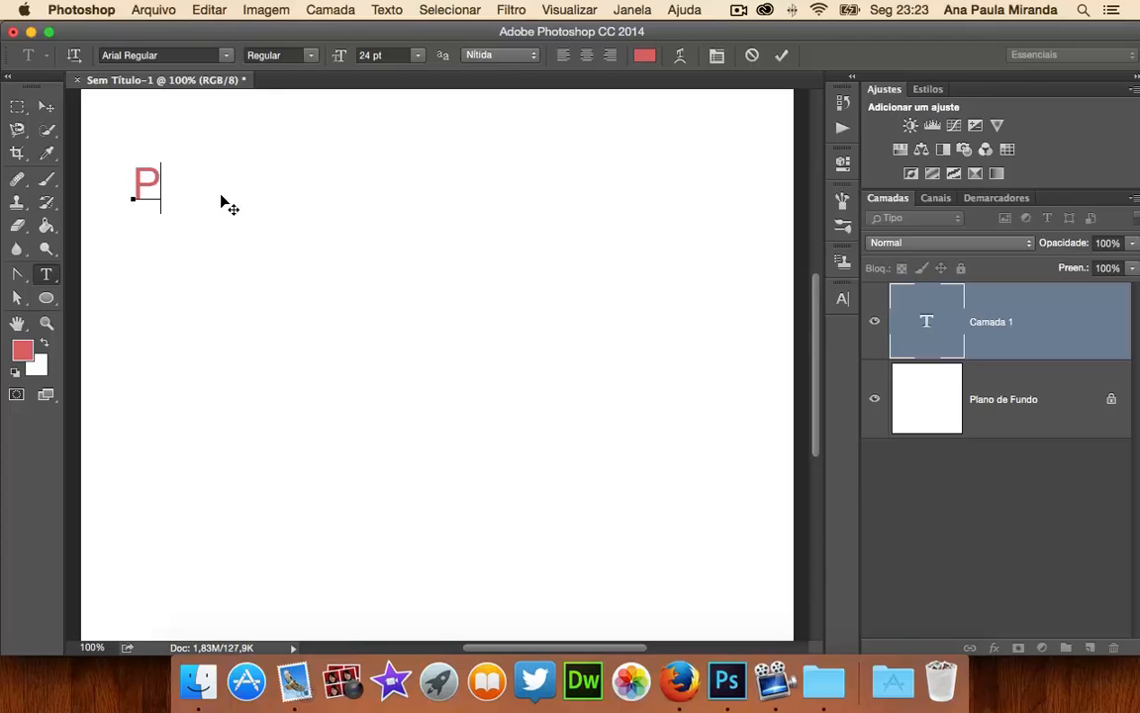
type("hoto")
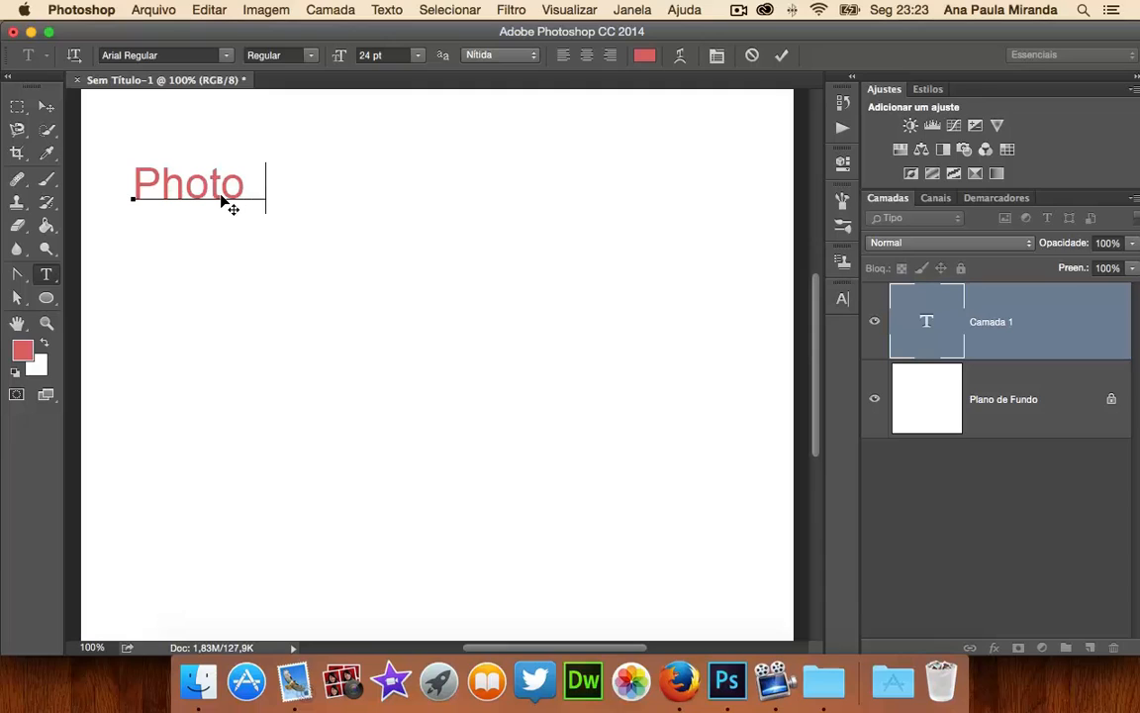
type("shop")
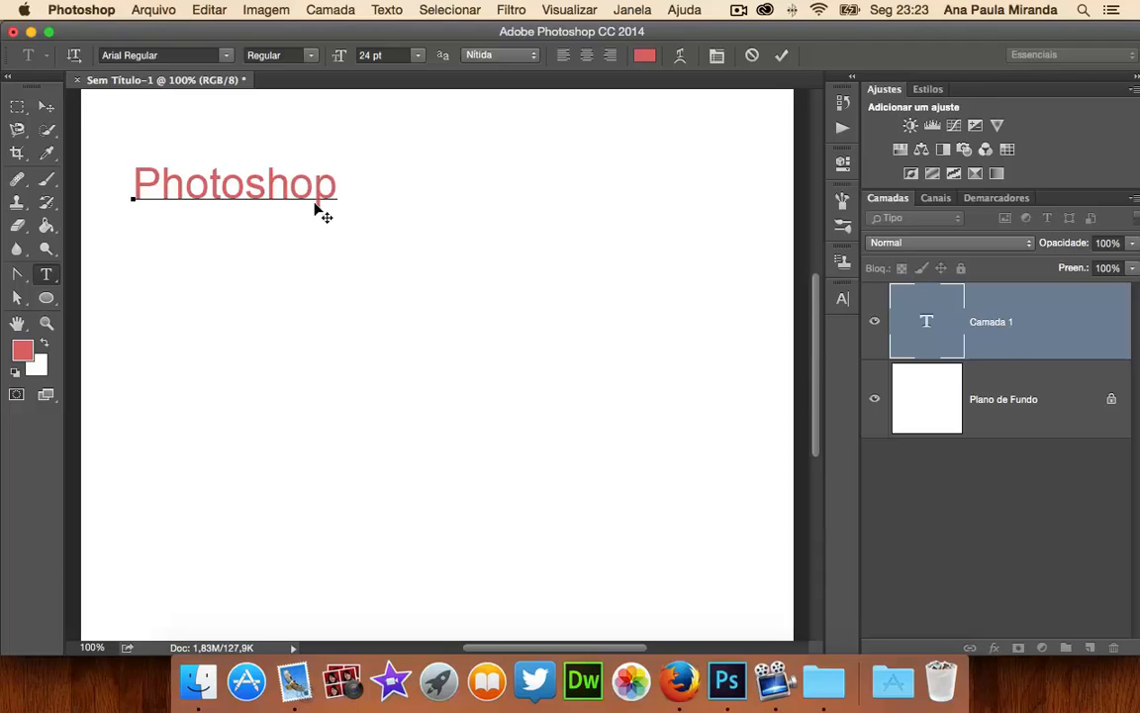
left_click(46, 106)
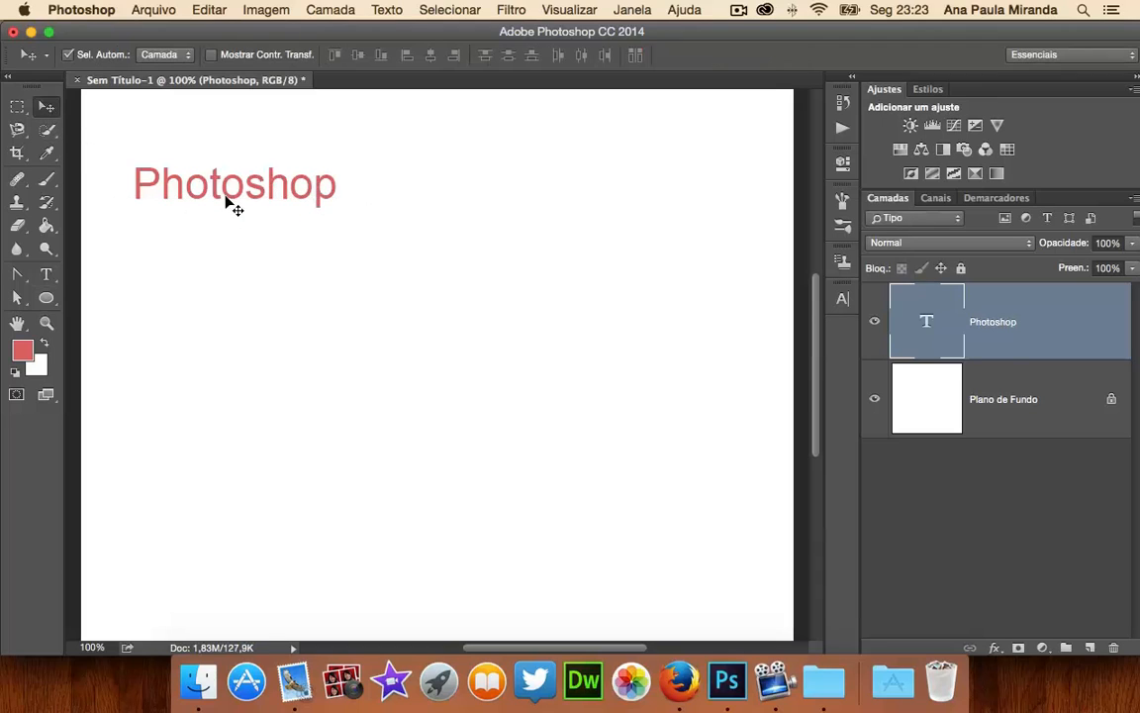
left_click_drag(262, 185, 235, 176)
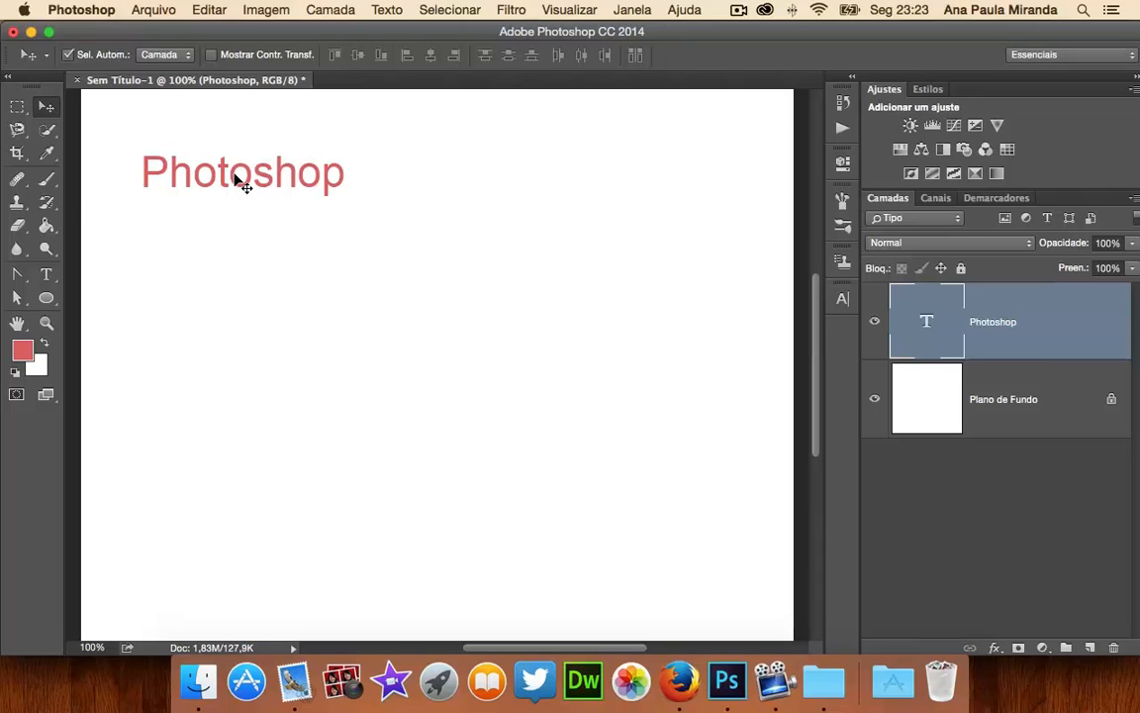
Select the whole word "Photoshop" for text editing and set its font size to 36 pt
left_click(46, 274)
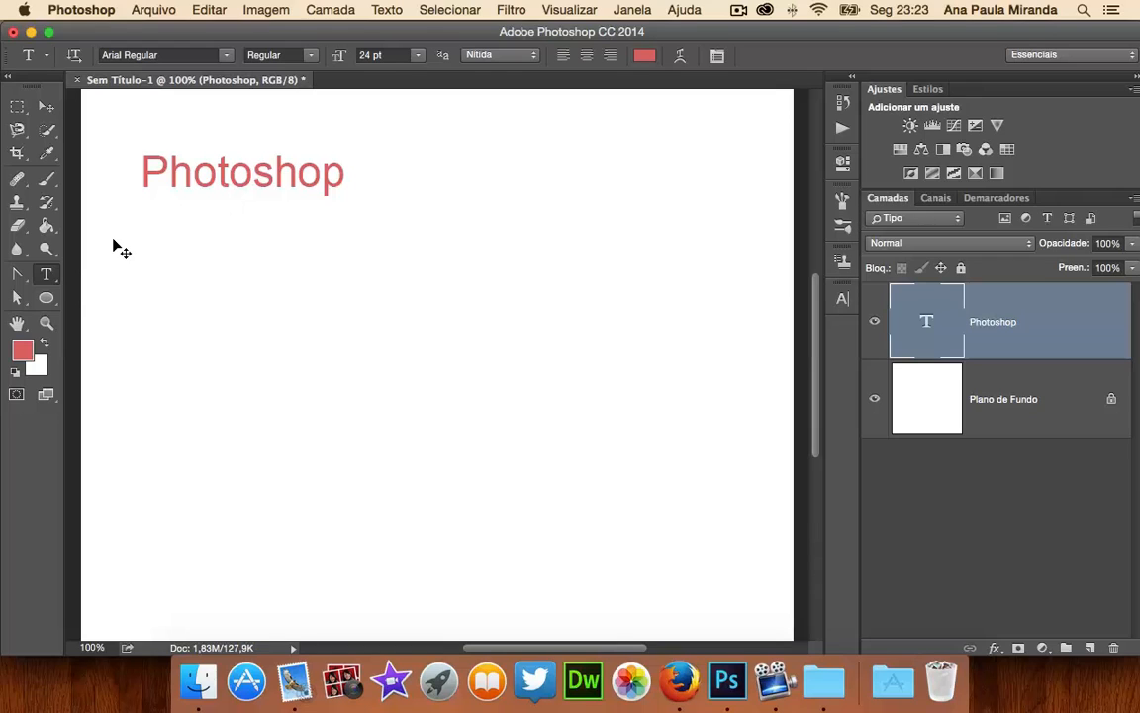
left_click(247, 183)
left_click_drag(349, 185, 131, 181)
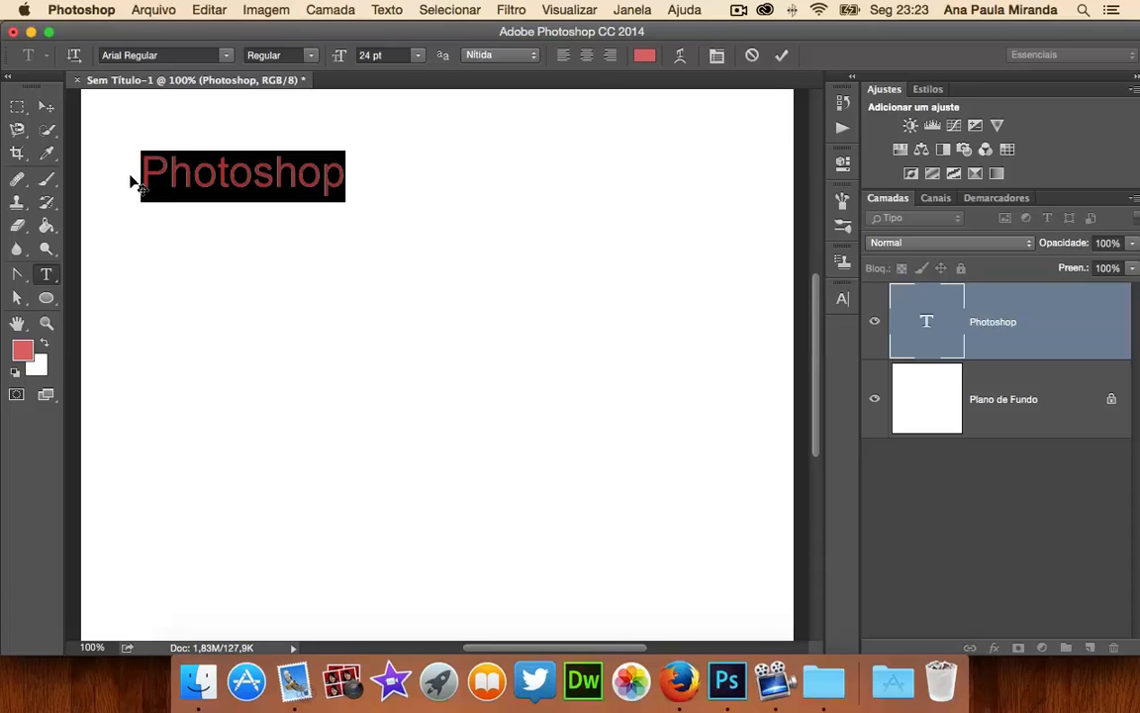
left_click(417, 55)
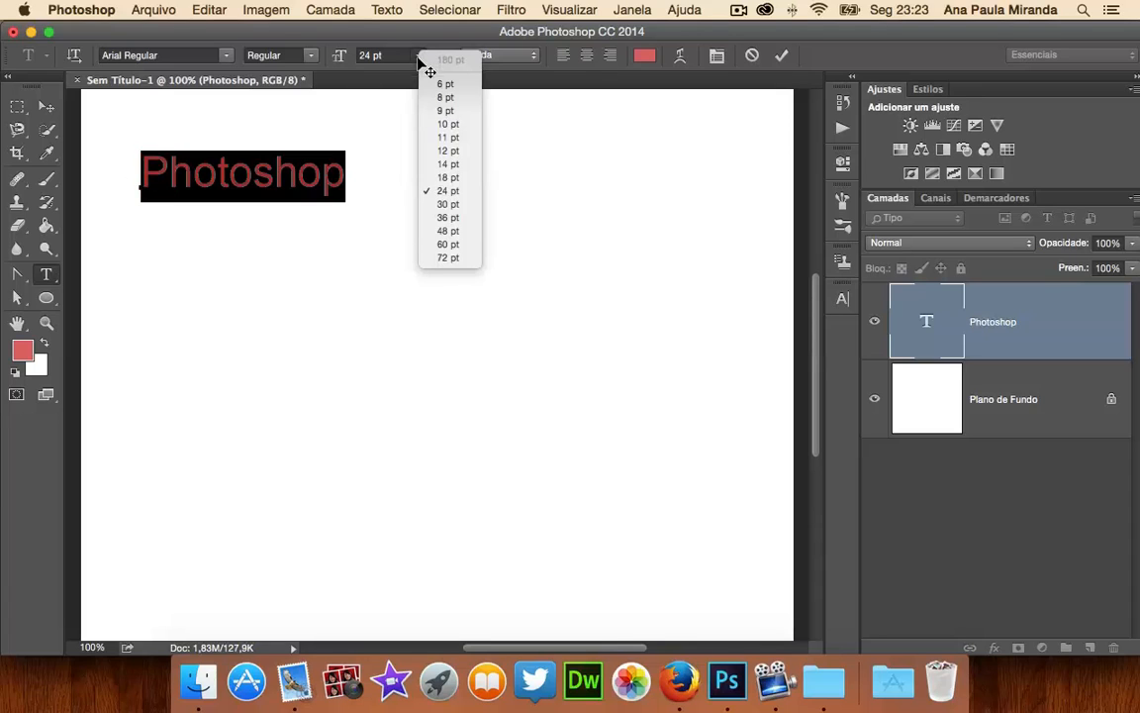
left_click(450, 217)
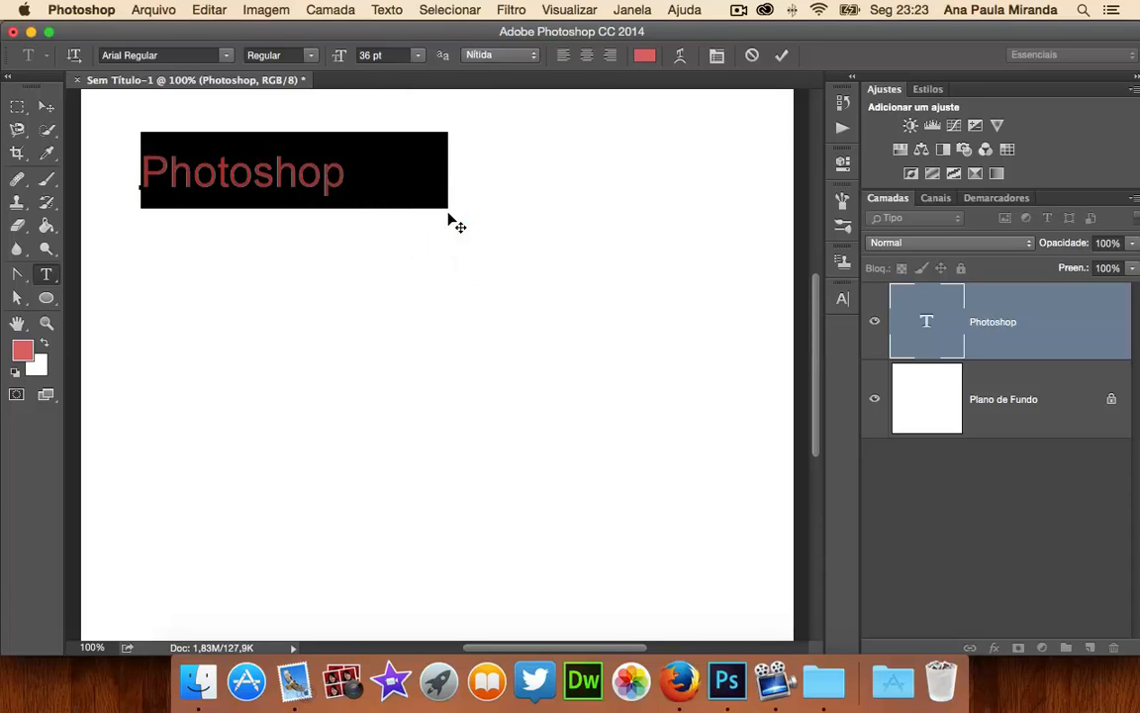
Try a font size of 100 pt on the selected title text, and set it to 22 pt instead
left_click(417, 55)
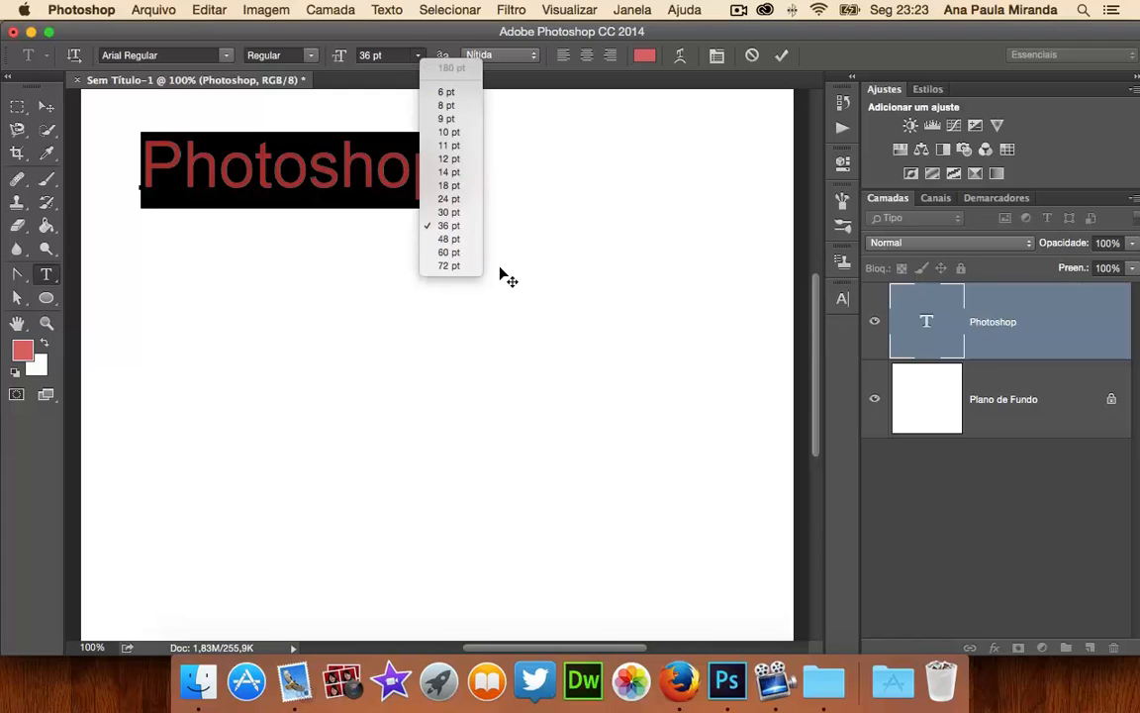
left_click(397, 56)
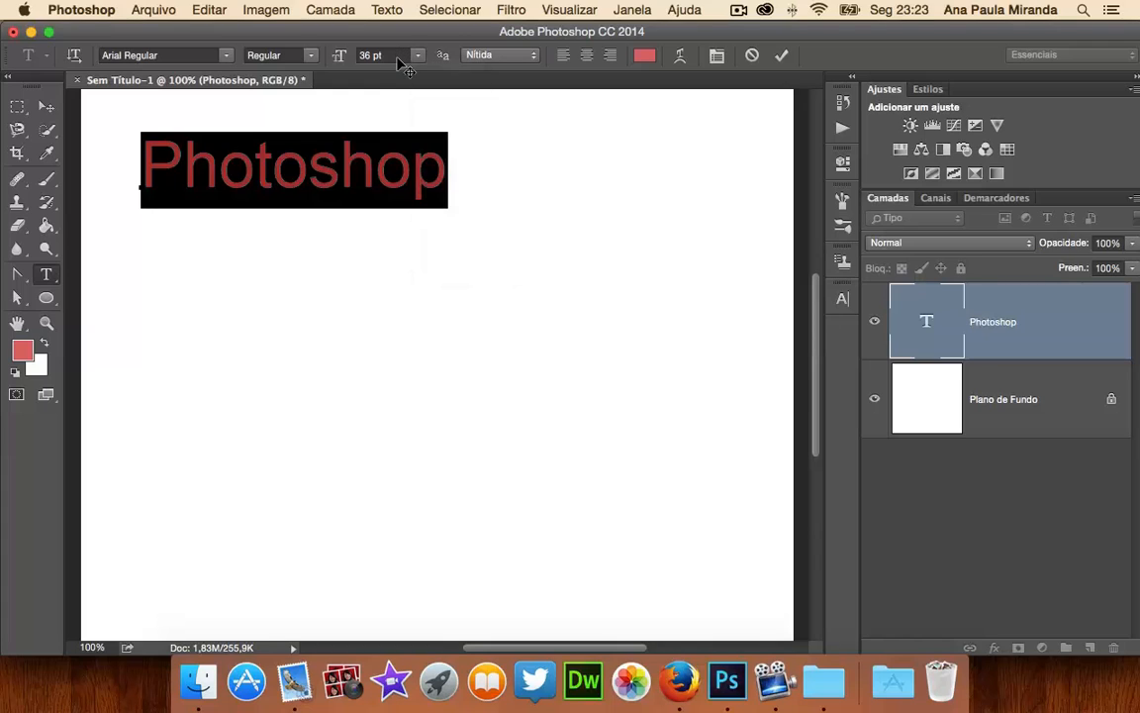
type("100")
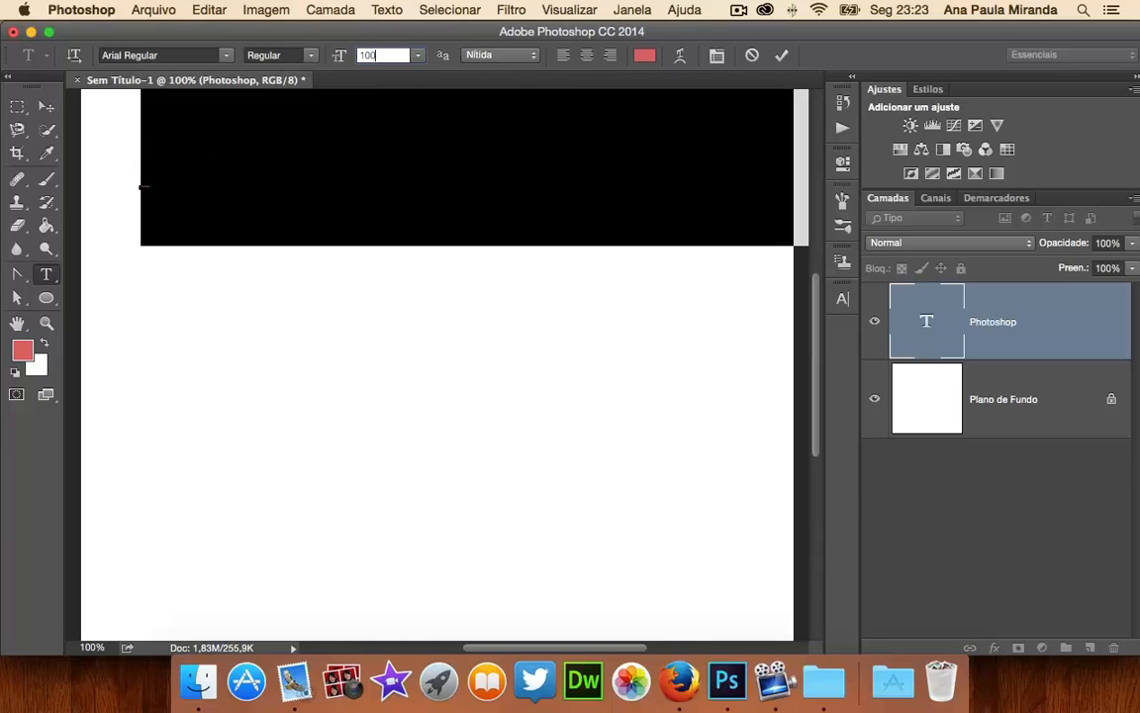
key("BackSpace")
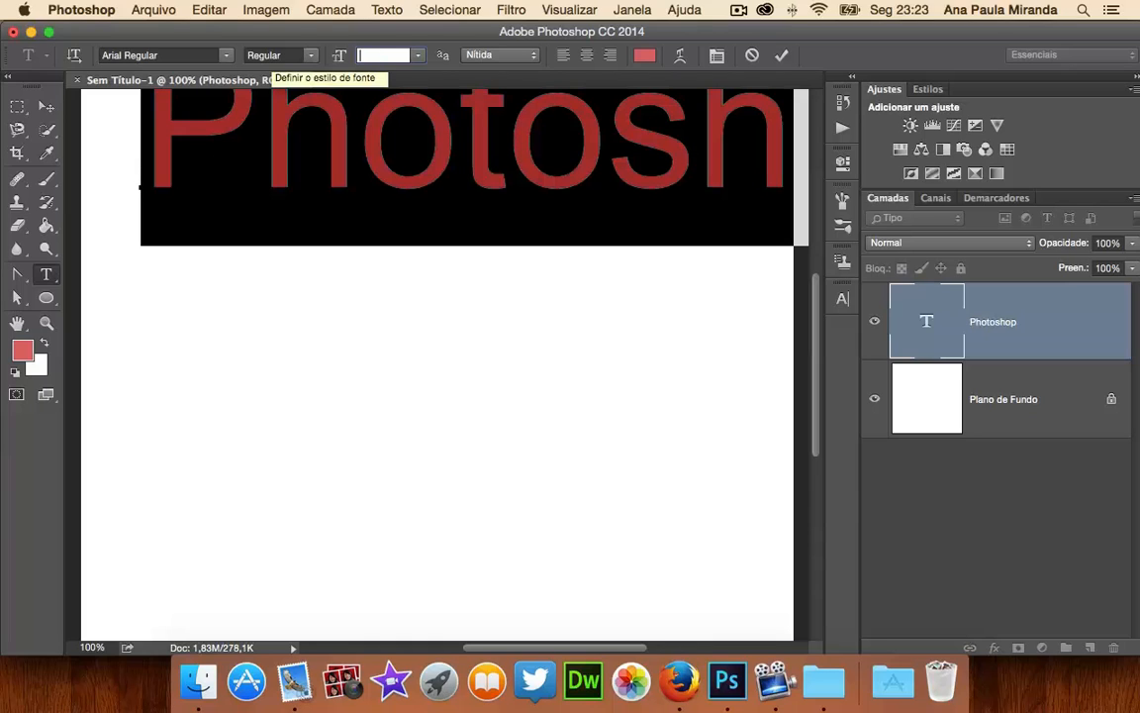
type("22")
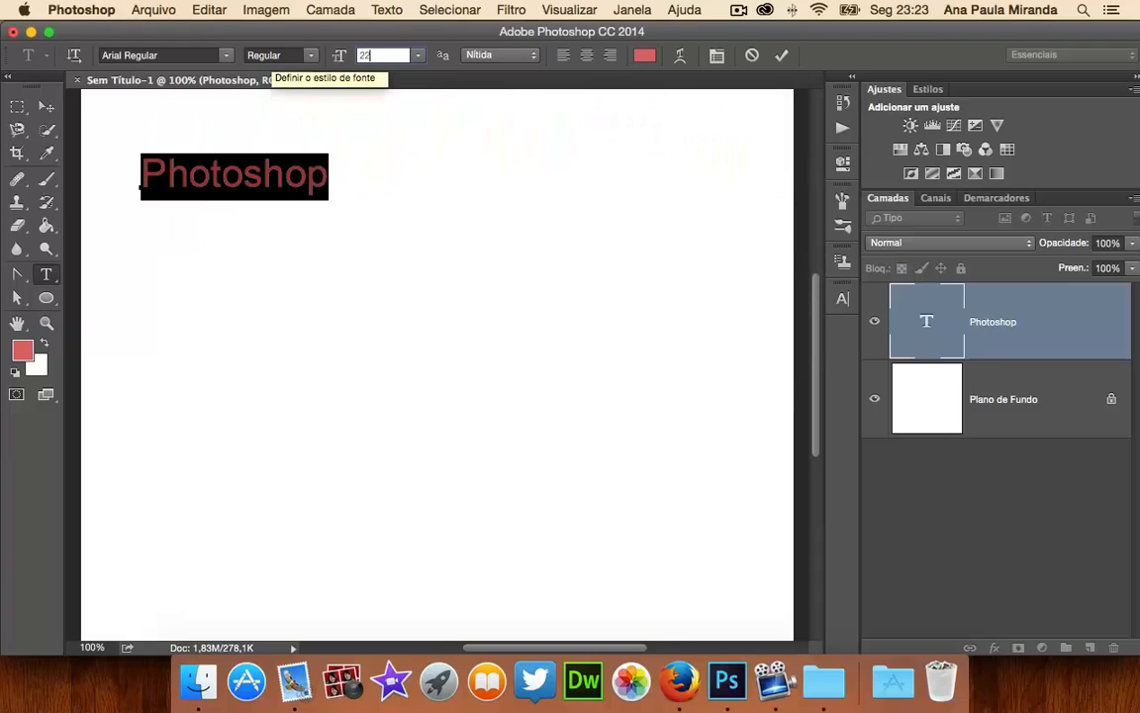
key("Return")
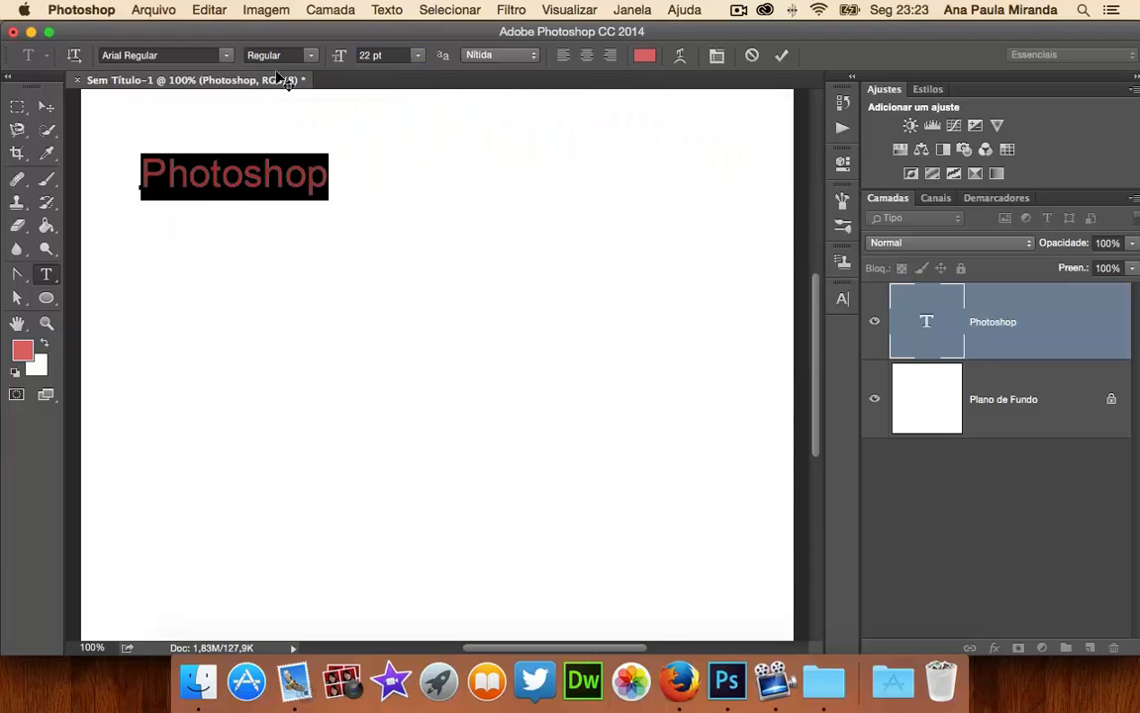
Move the "Photoshop" title closer to the canvas's upper-left corner
left_click(46, 107)
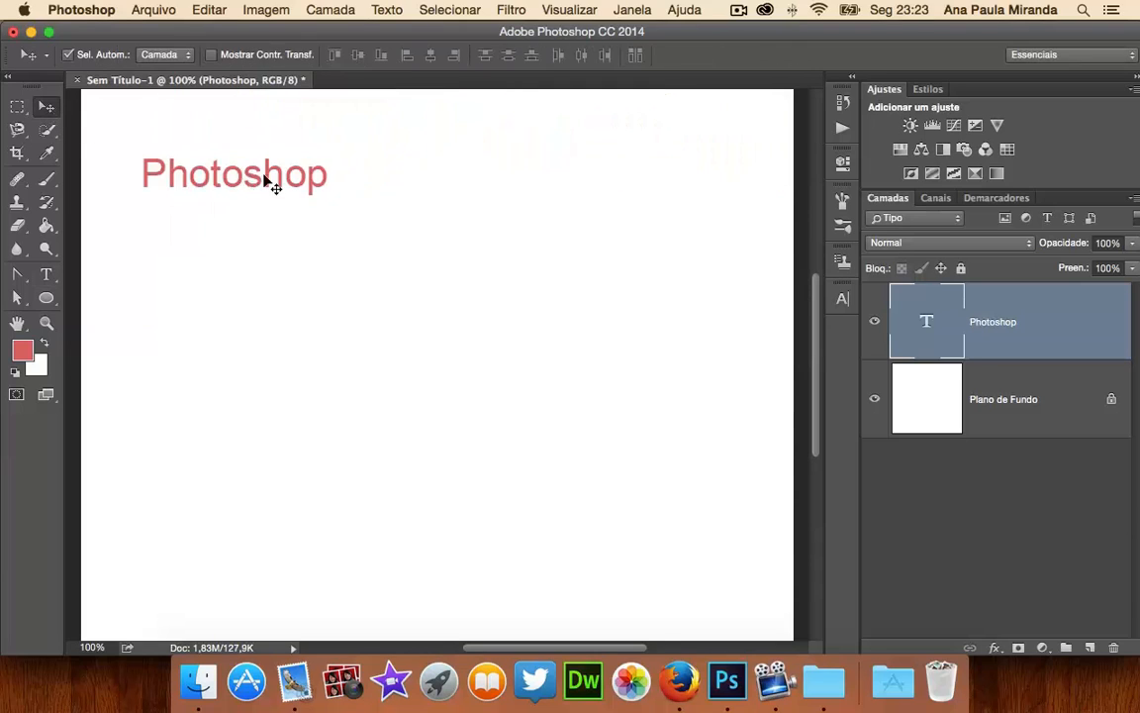
left_click_drag(269, 181, 228, 164)
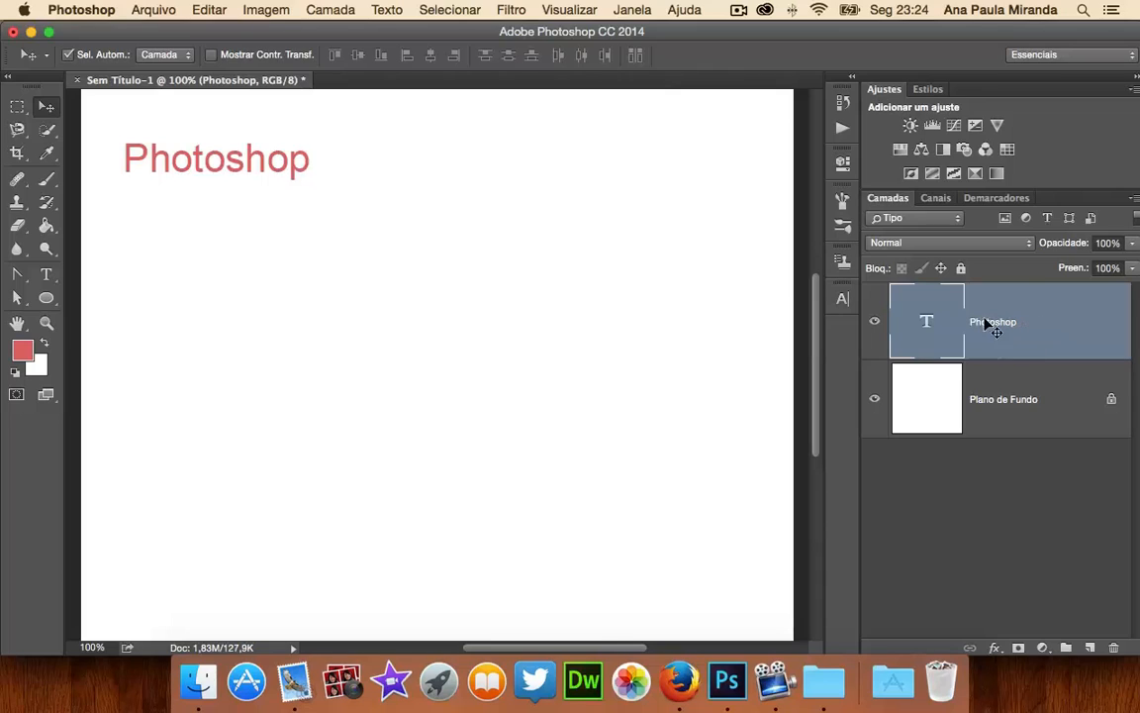
left_click_drag(206, 160, 196, 152)
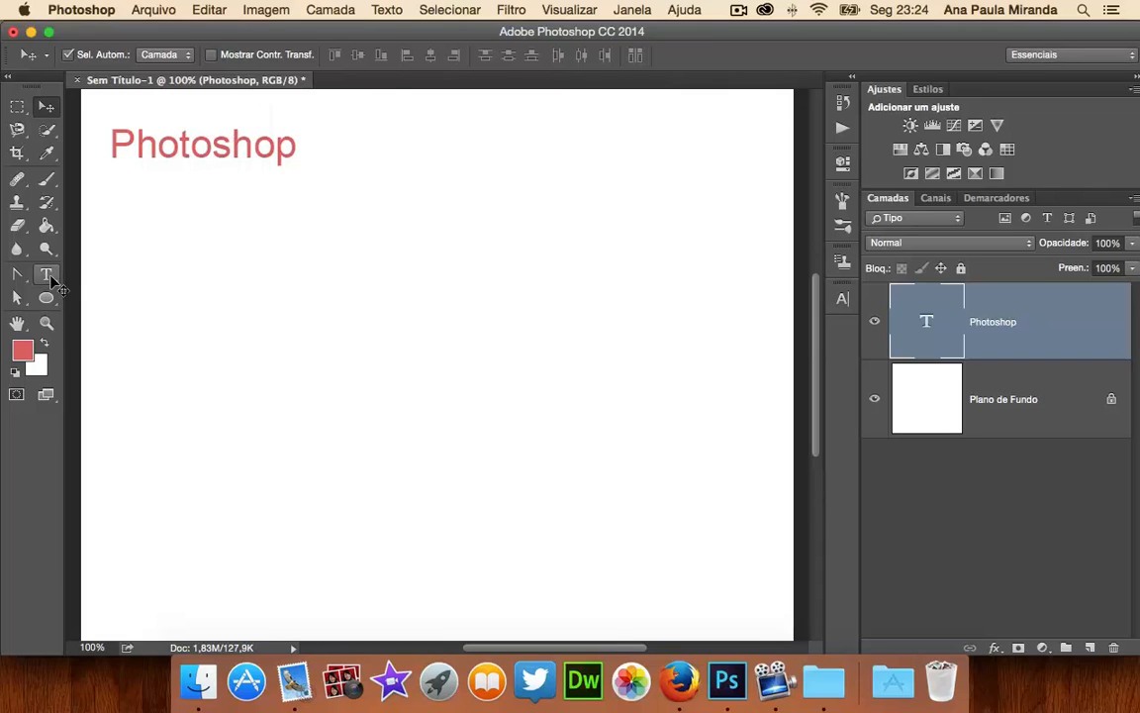
Add a large Lorem Ipsum paragraph text box below the title and align its left edge with the title
left_click(46, 275)
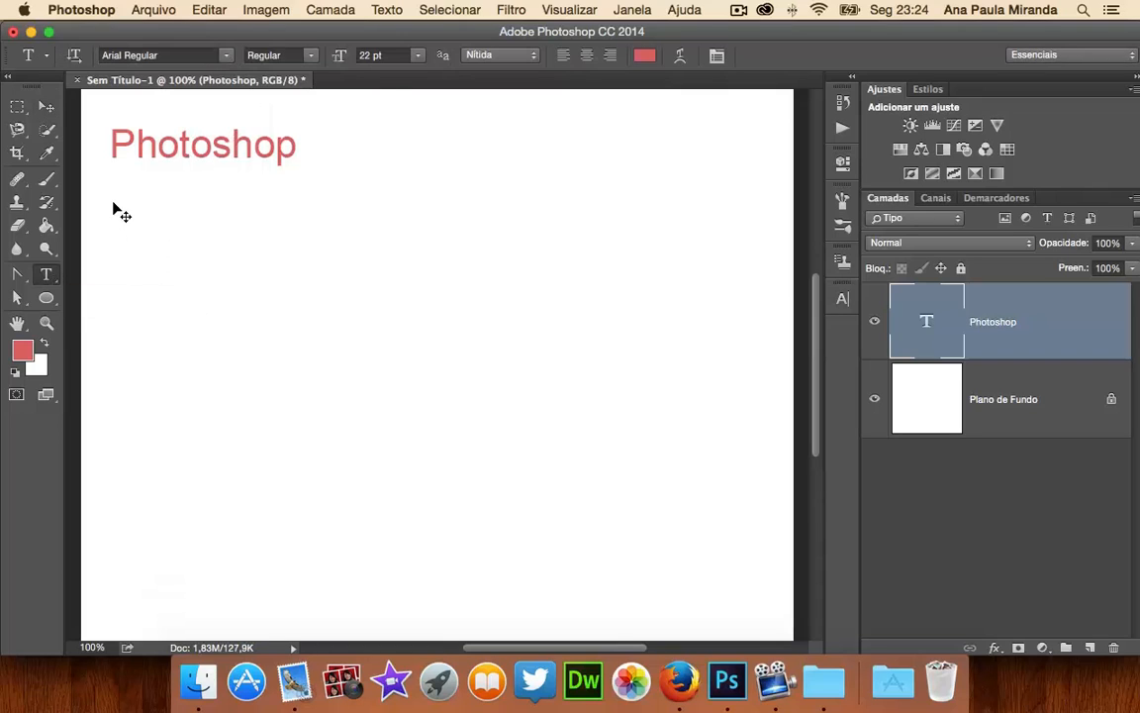
left_click_drag(113, 202, 205, 275)
left_click_drag(300, 337, 770, 607)
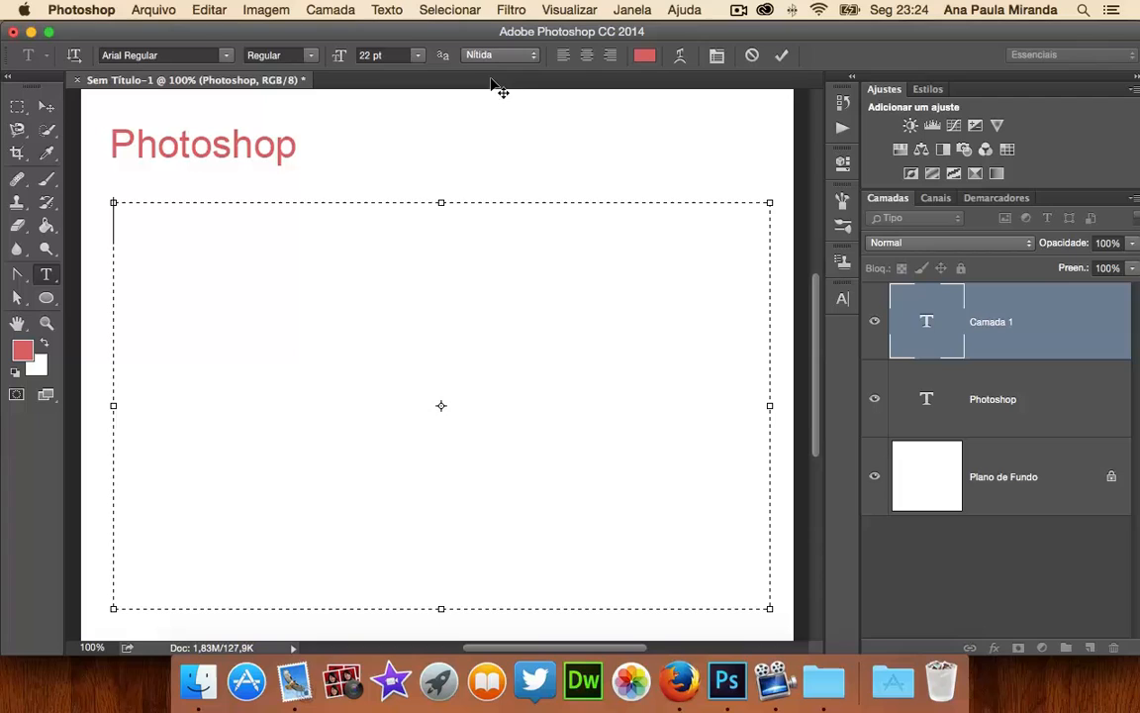
left_click(389, 11)
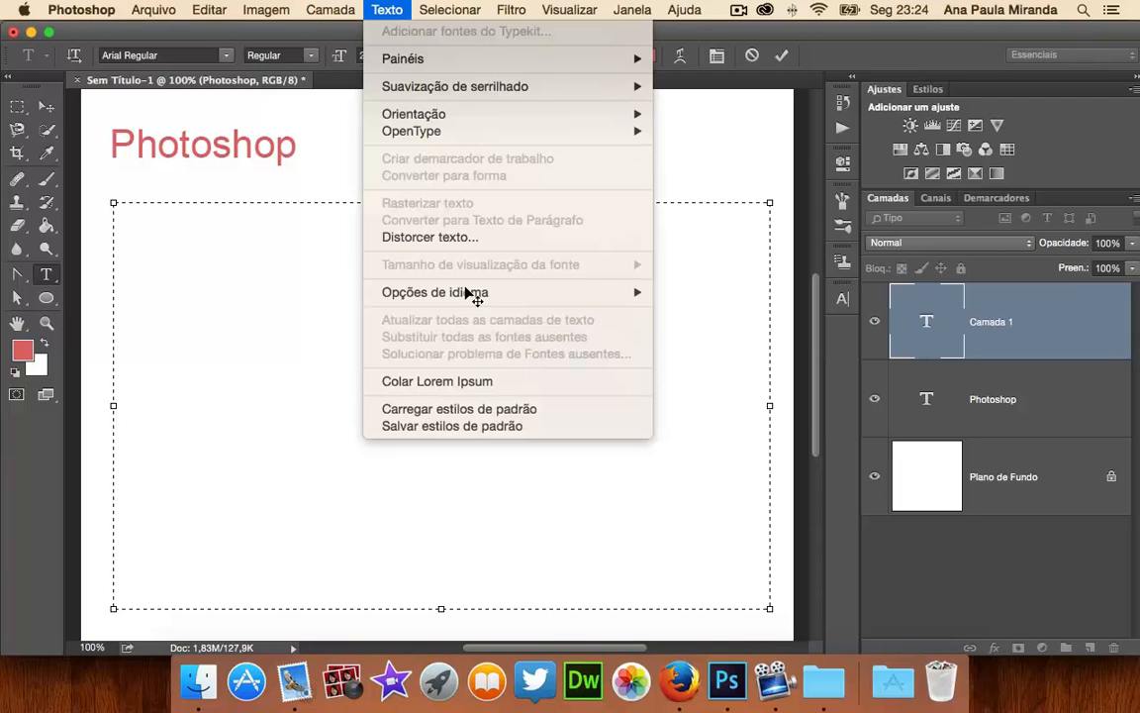
left_click(456, 384)
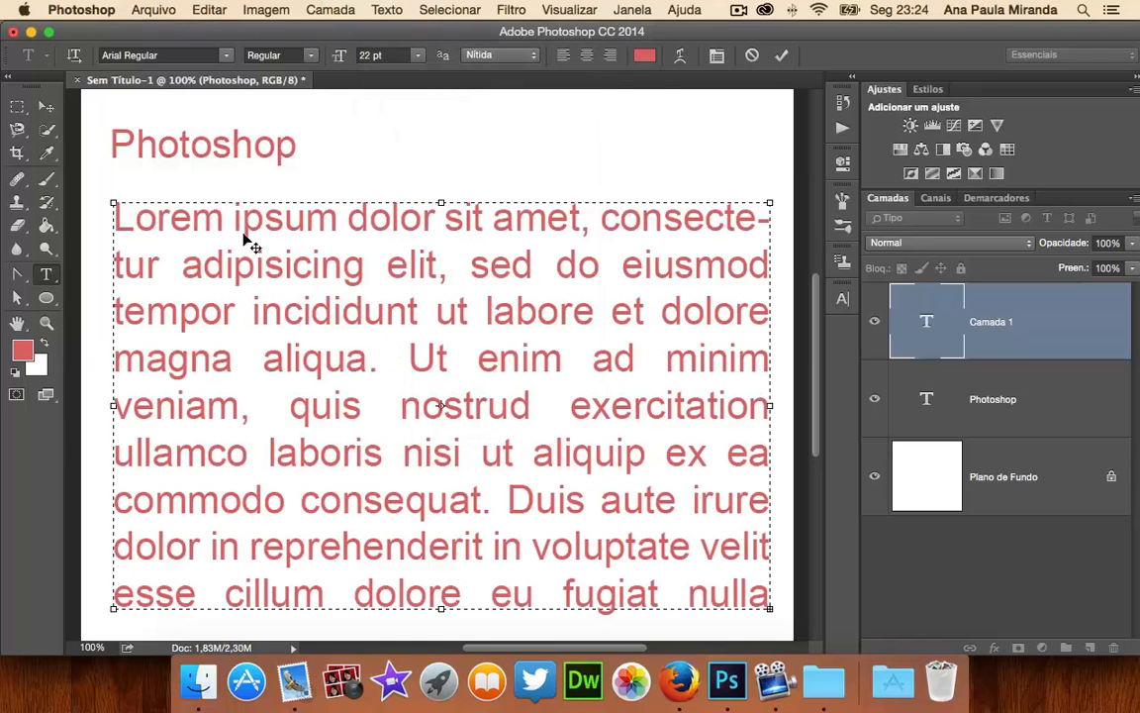
left_click(46, 106)
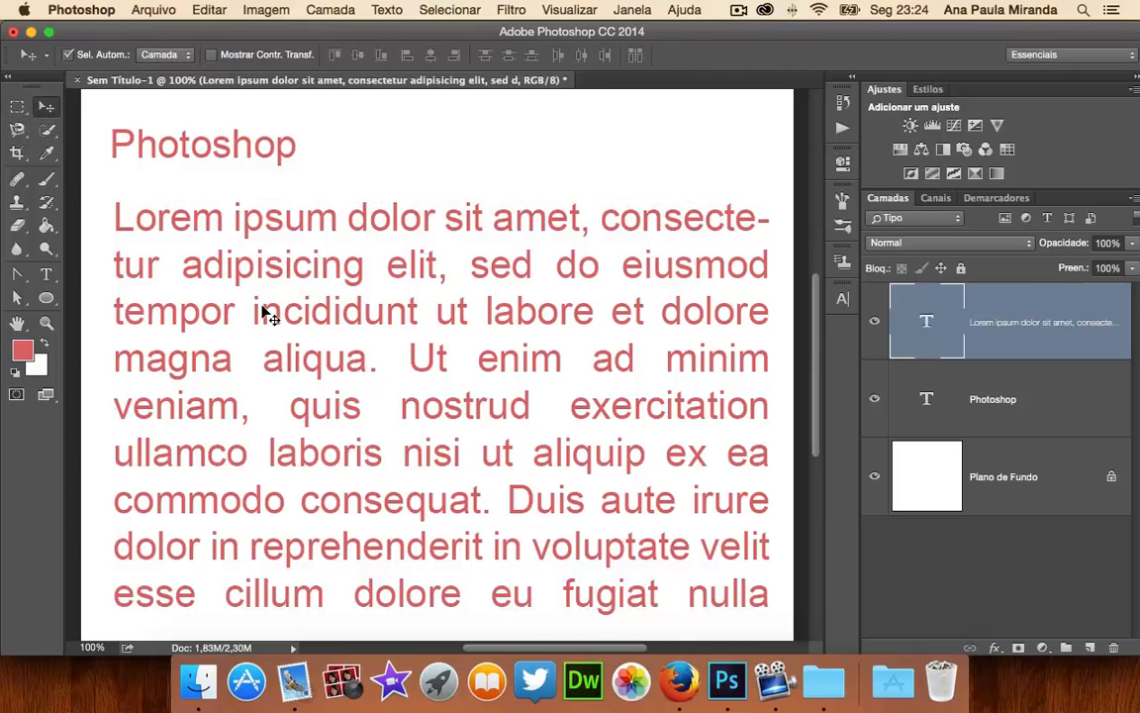
left_click_drag(267, 315, 262, 307)
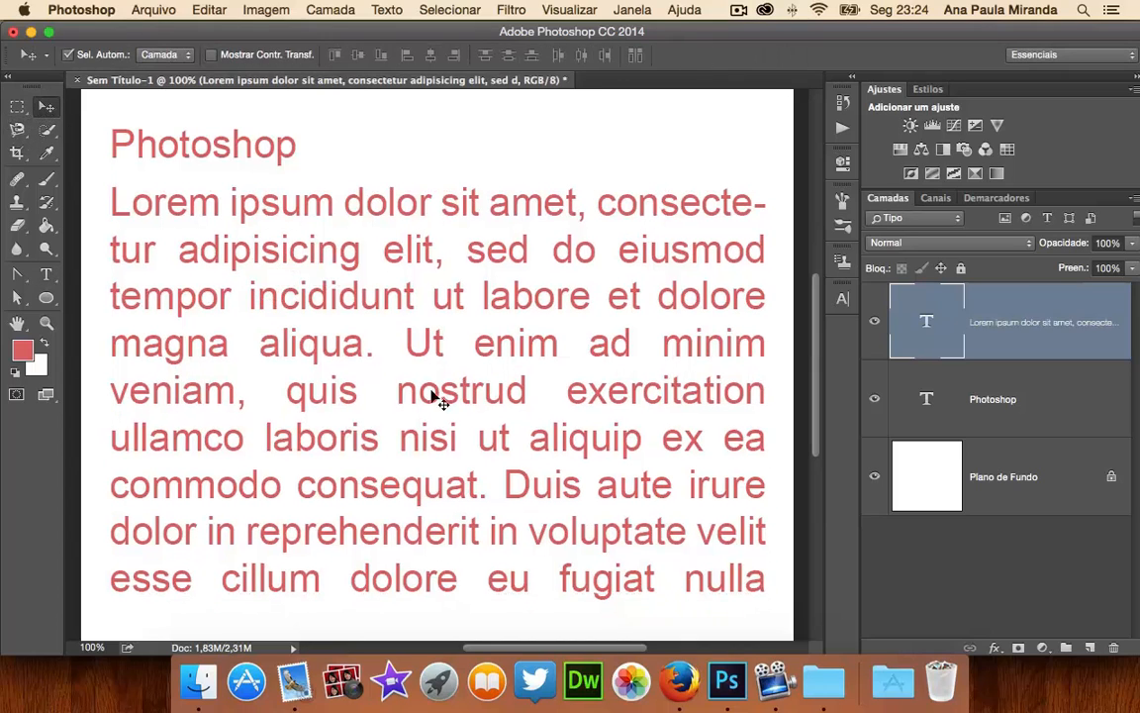
Shorten the Lorem Ipsum text box so that it shows only three lines of text
left_click(47, 275)
left_click(222, 217)
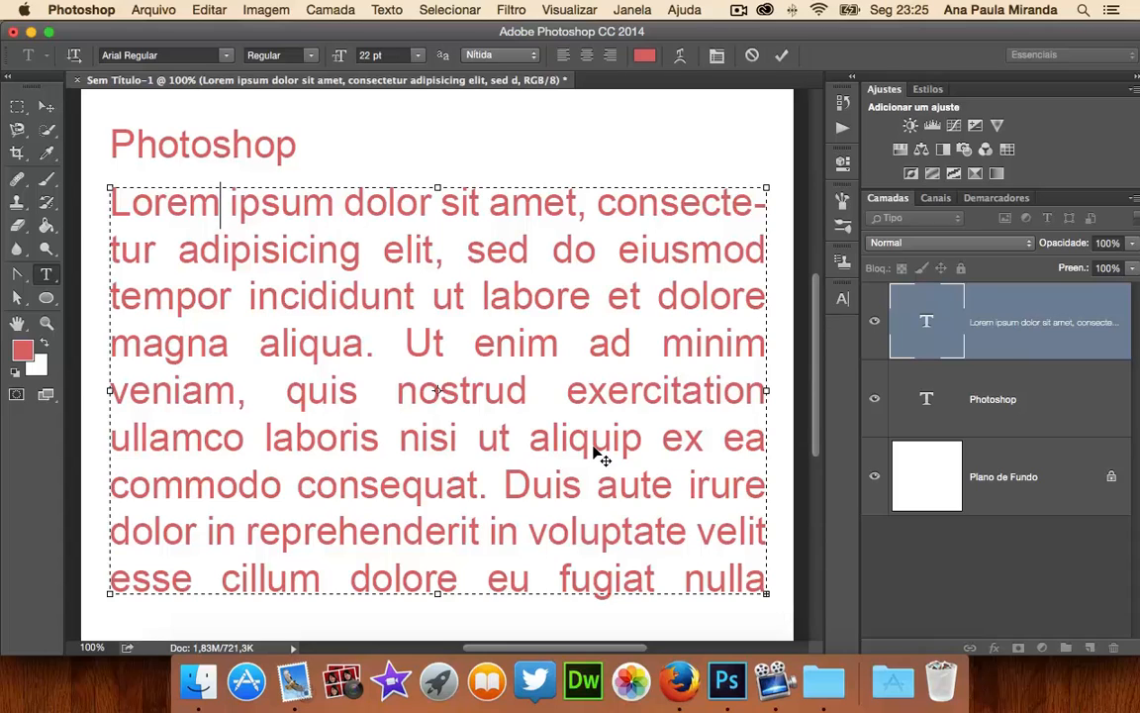
mouse_move(770, 599)
left_mouse_down()
mouse_move(792, 635)
mouse_move(775, 605)
left_mouse_up()
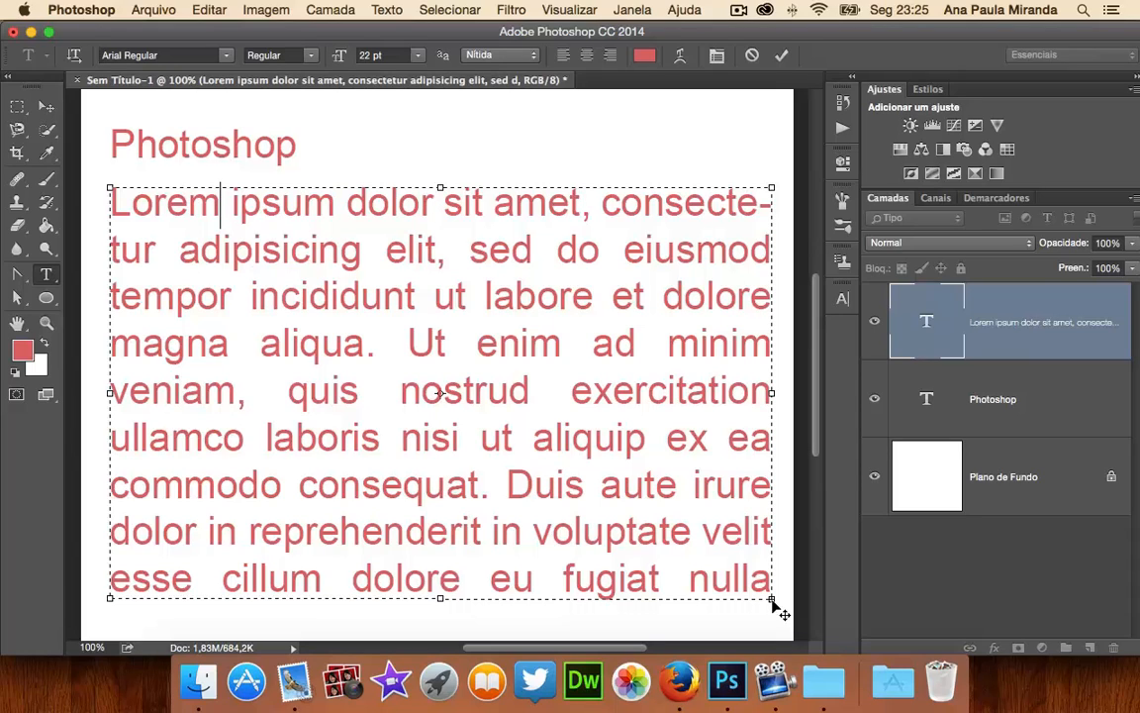
left_click_drag(772, 599, 767, 344)
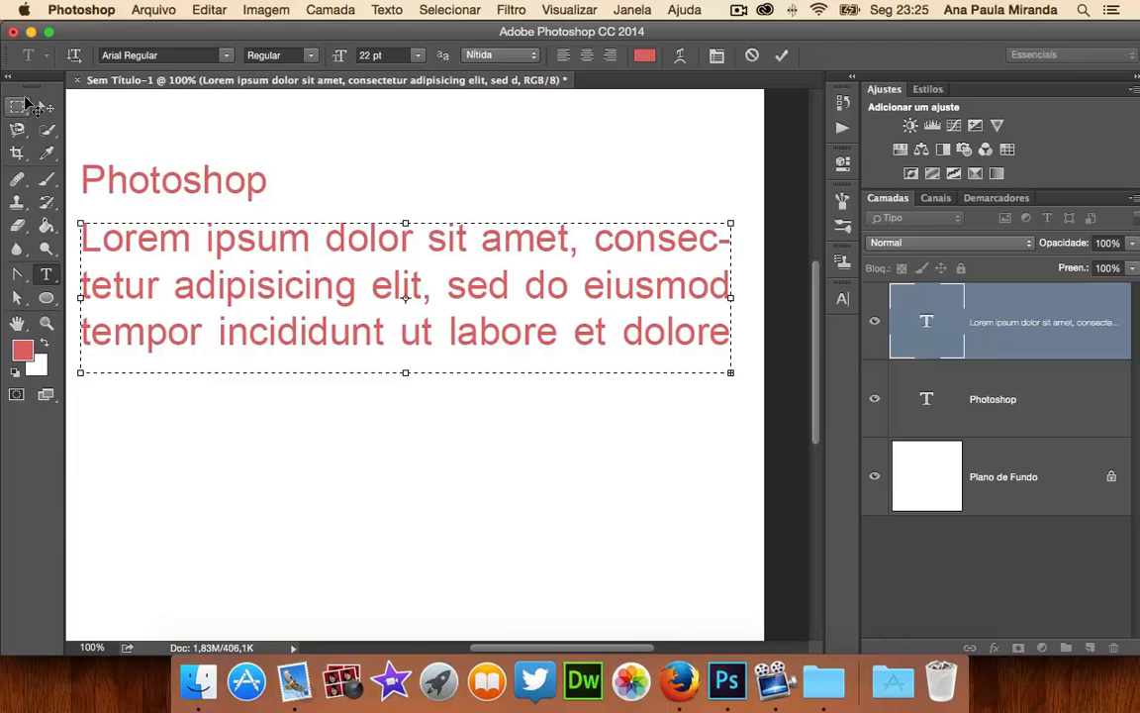
left_click(46, 106)
scroll(448, 394, "left", 2)
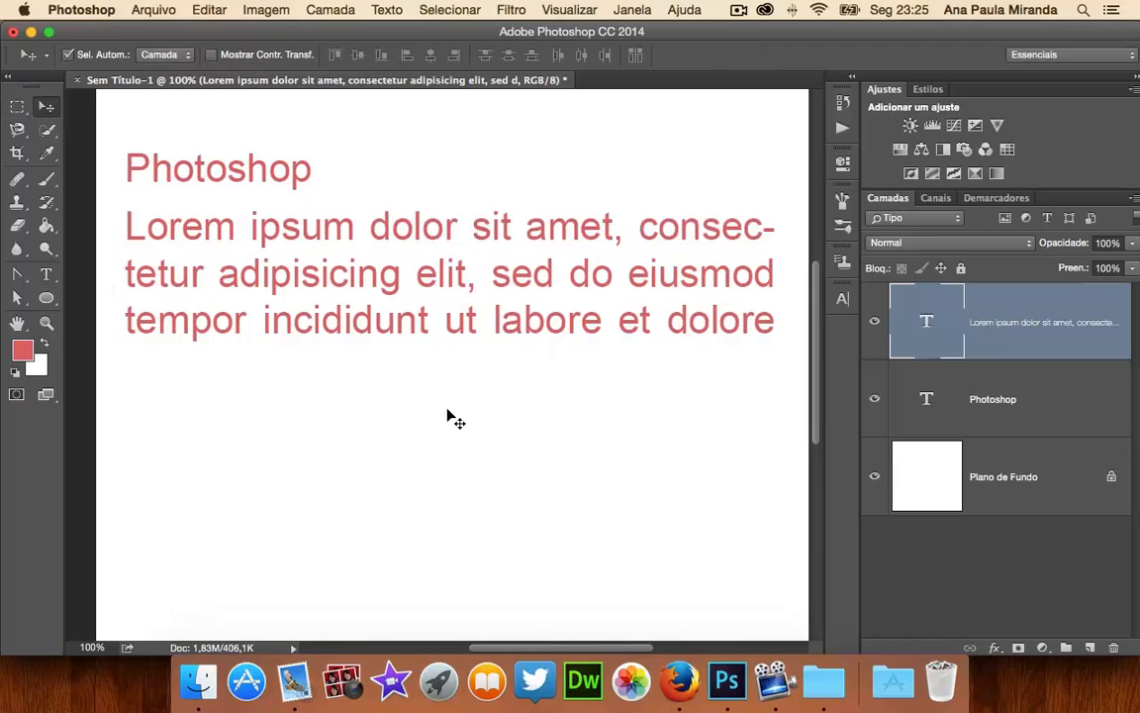
scroll(448, 412, "down", 2)
scroll(458, 397, "right", 3)
scroll(401, 403, "left", 3)
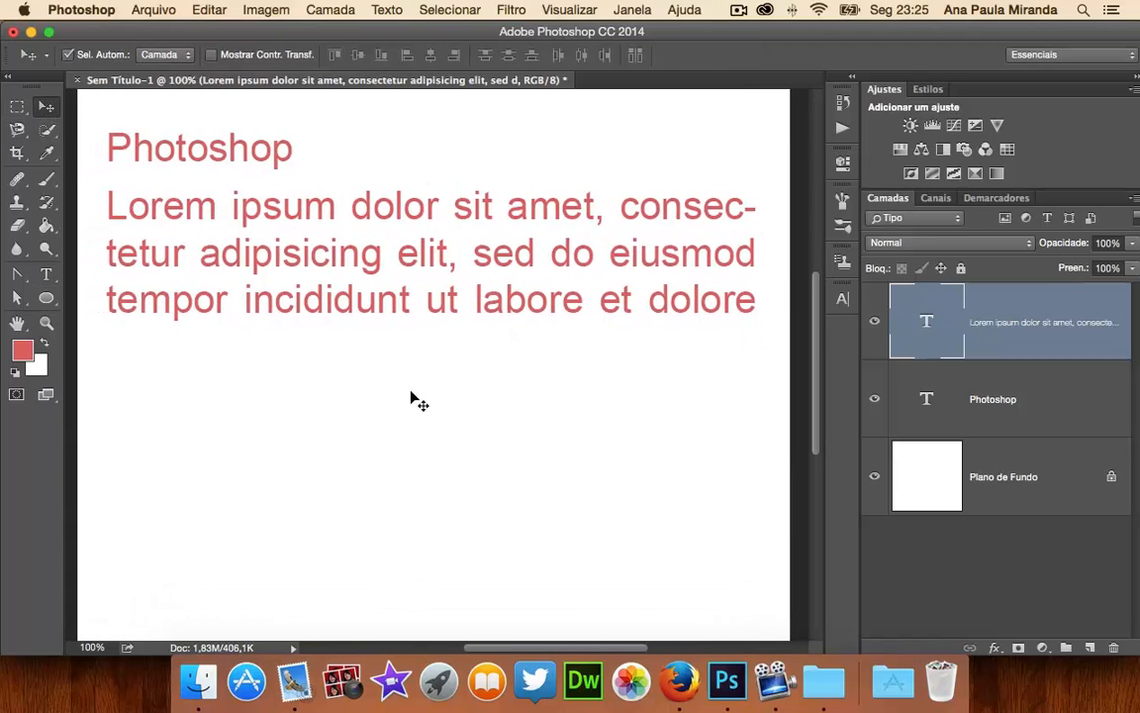
Place the text cursor before "ipsum" in the paragraph and show the Character Styles (Estilos de caractere)
left_click(47, 271)
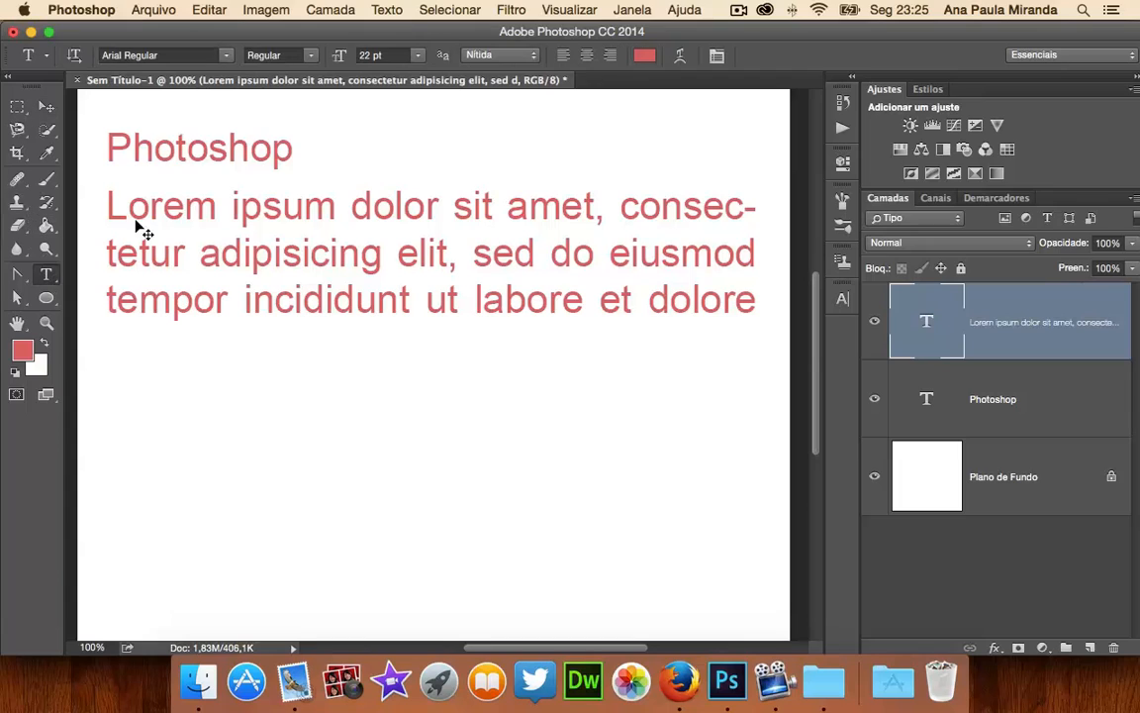
left_click(233, 208)
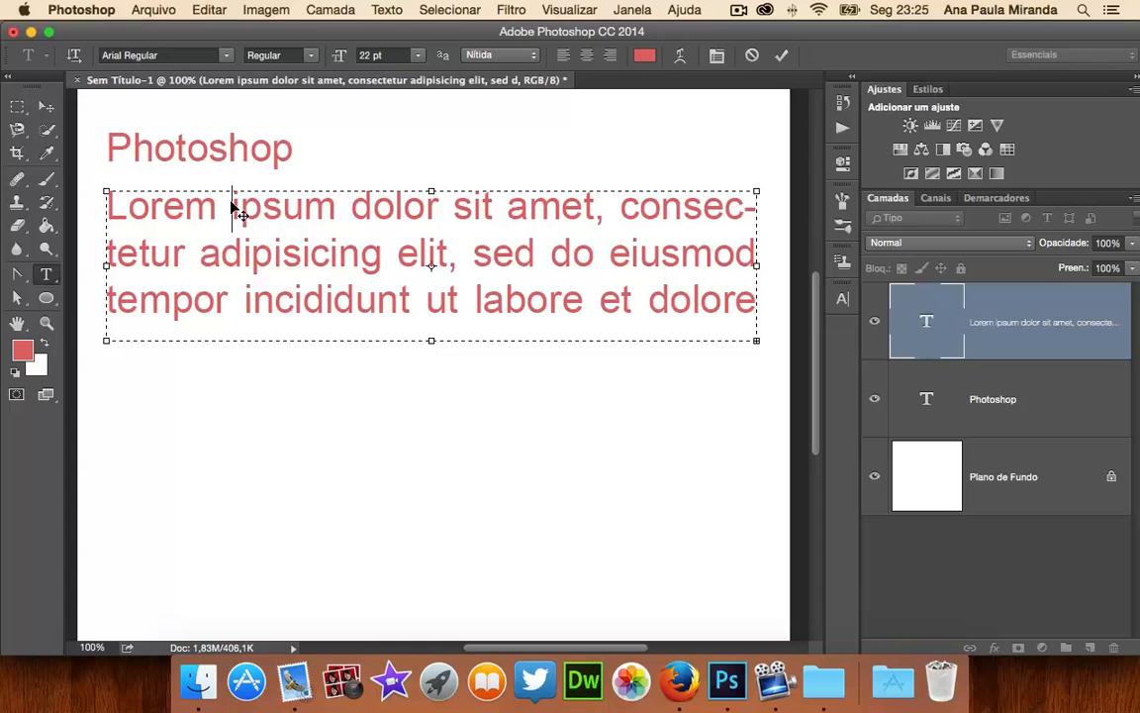
left_click(633, 10)
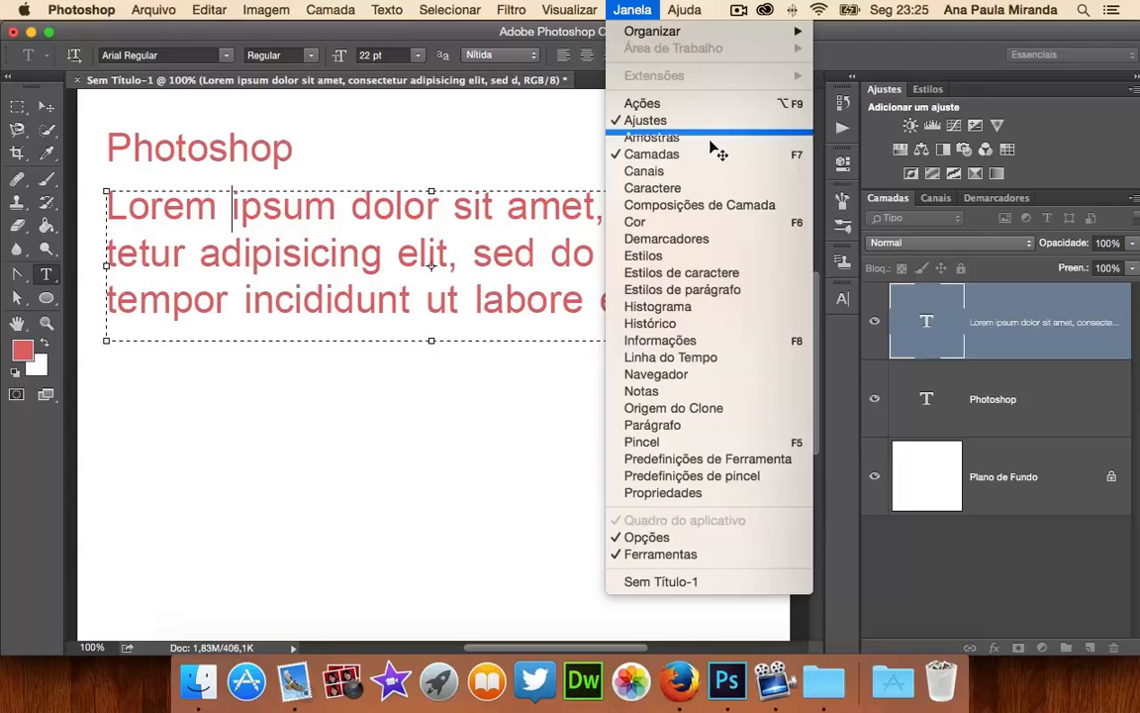
left_click(729, 273)
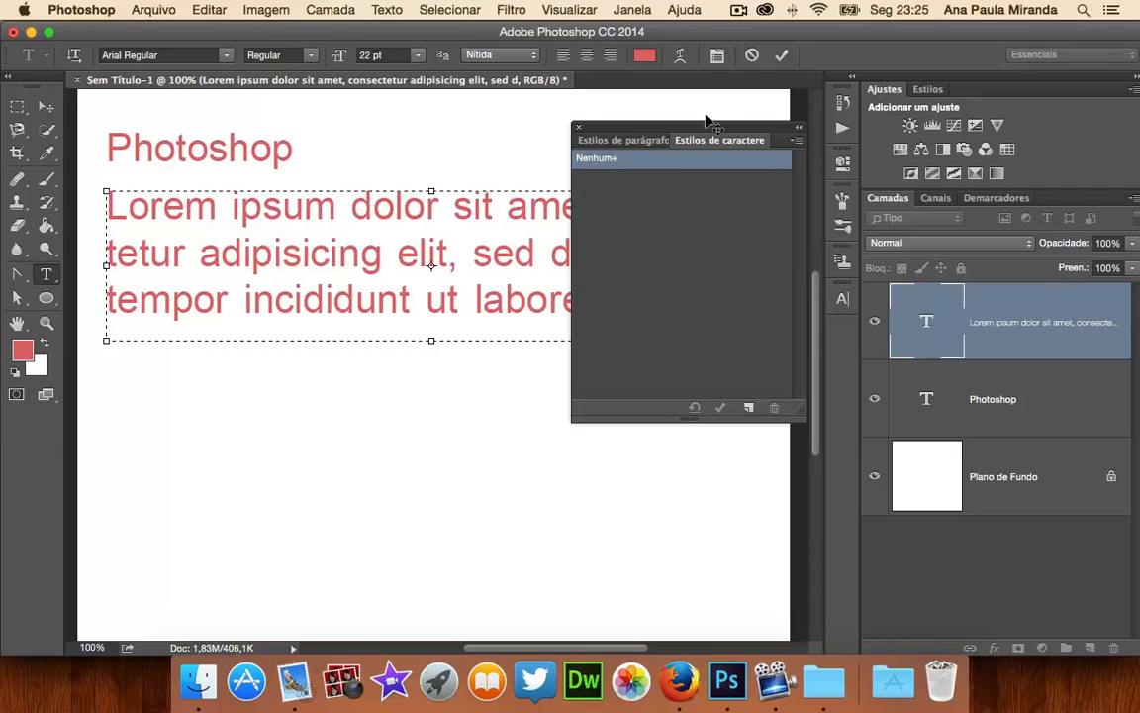
Create a new paragraph style in Estilos de parágrafo, select it for the Lorem Ipsum text, and rename it "texto longo"
left_click(634, 147)
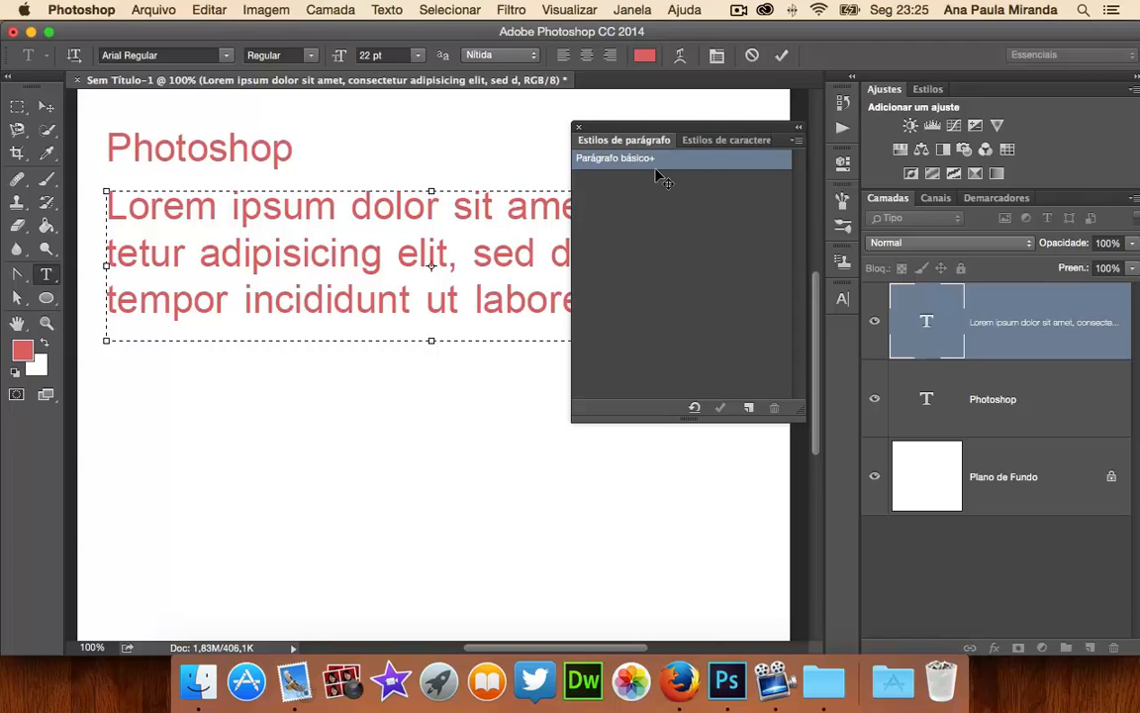
left_click(749, 408)
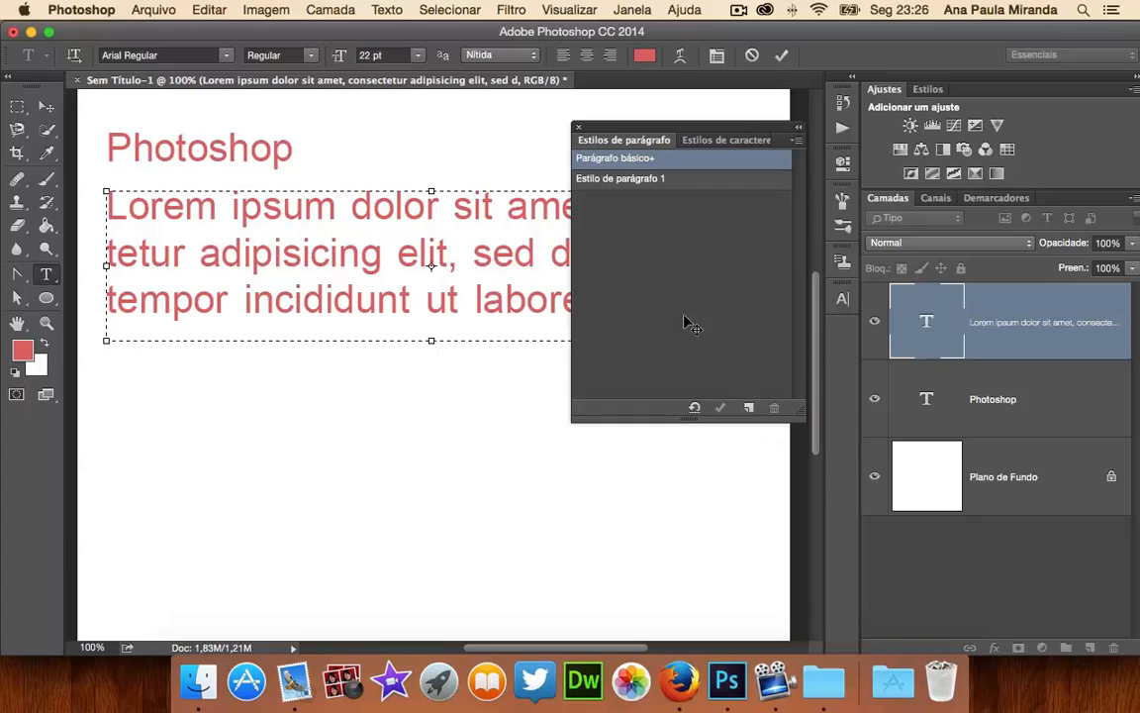
left_click(626, 179)
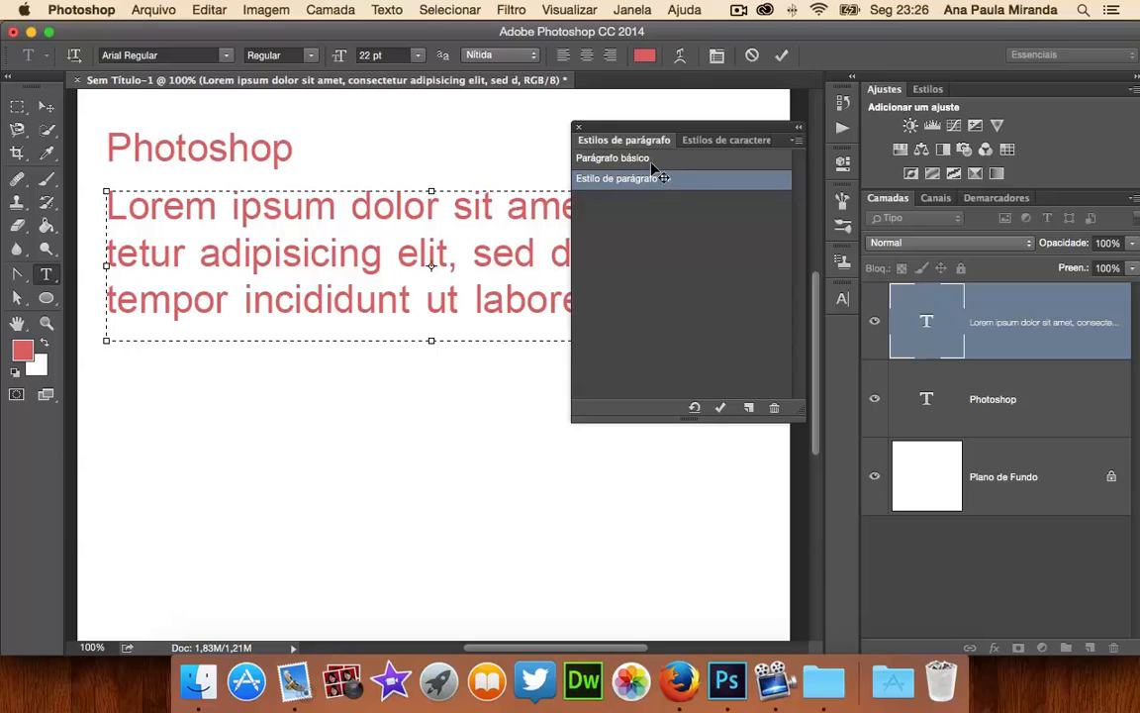
double_click(638, 179)
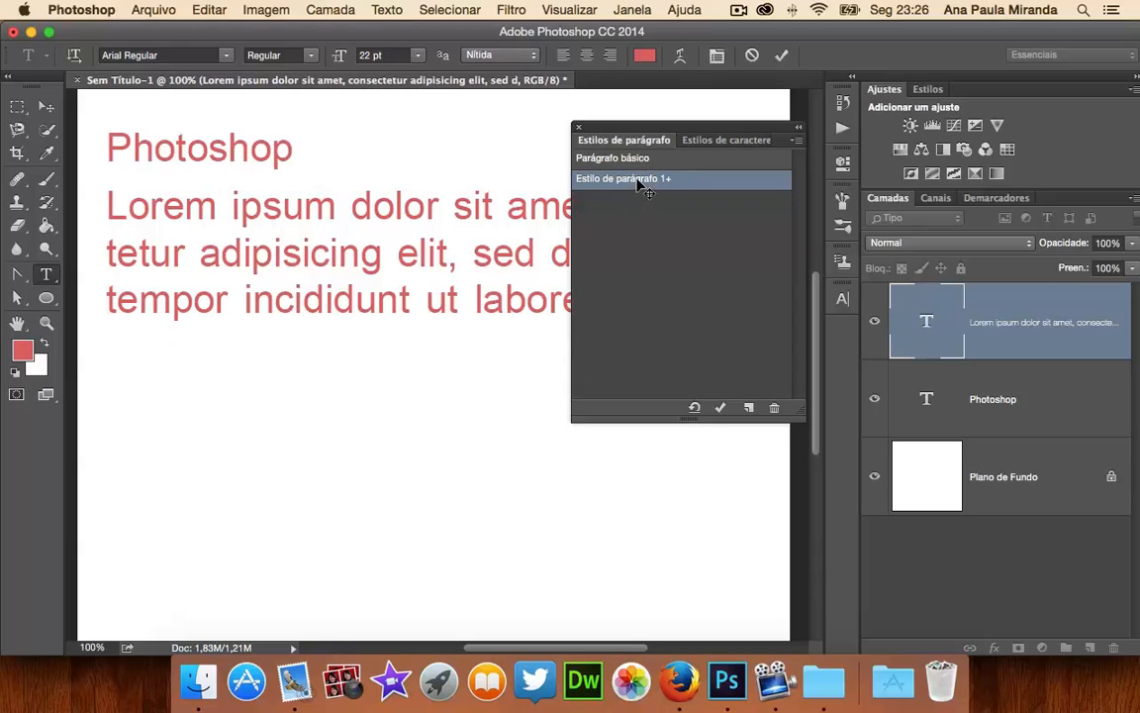
double_click(606, 180)
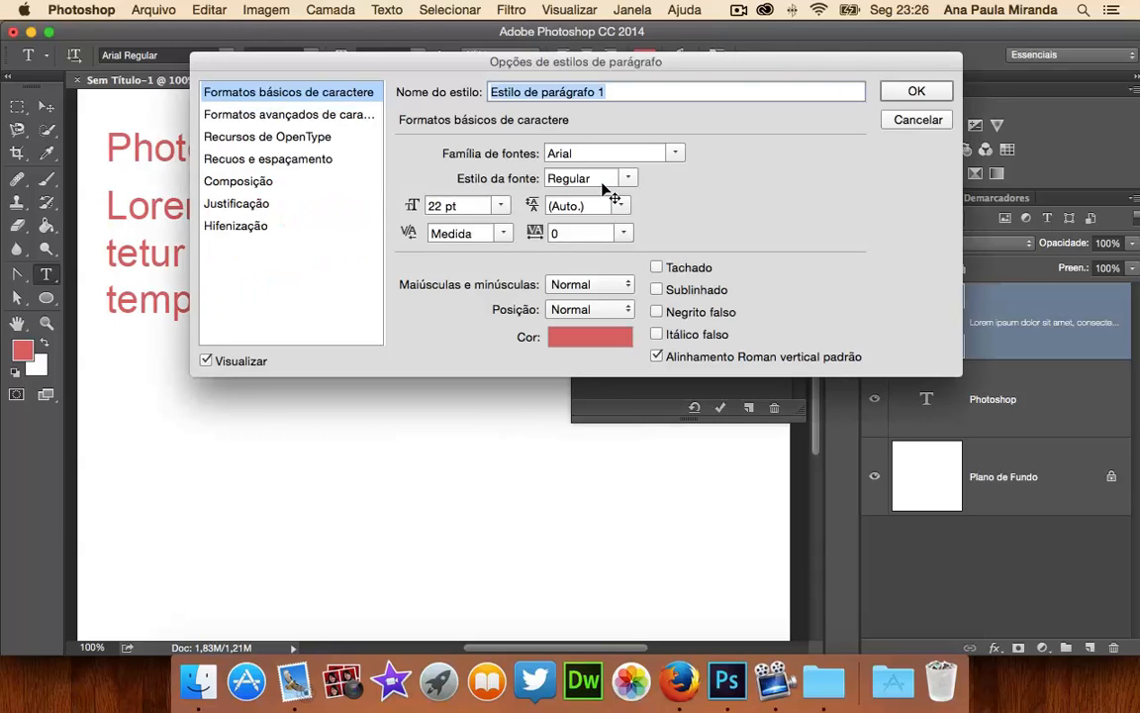
type("texto")
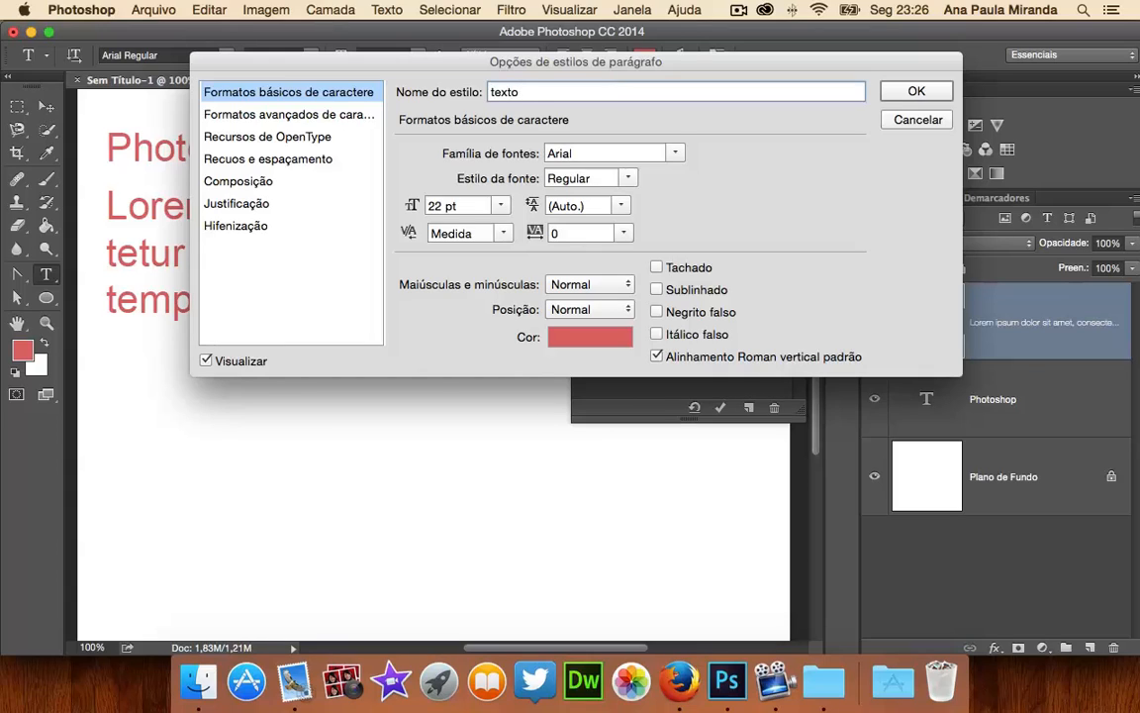
type(" longo")
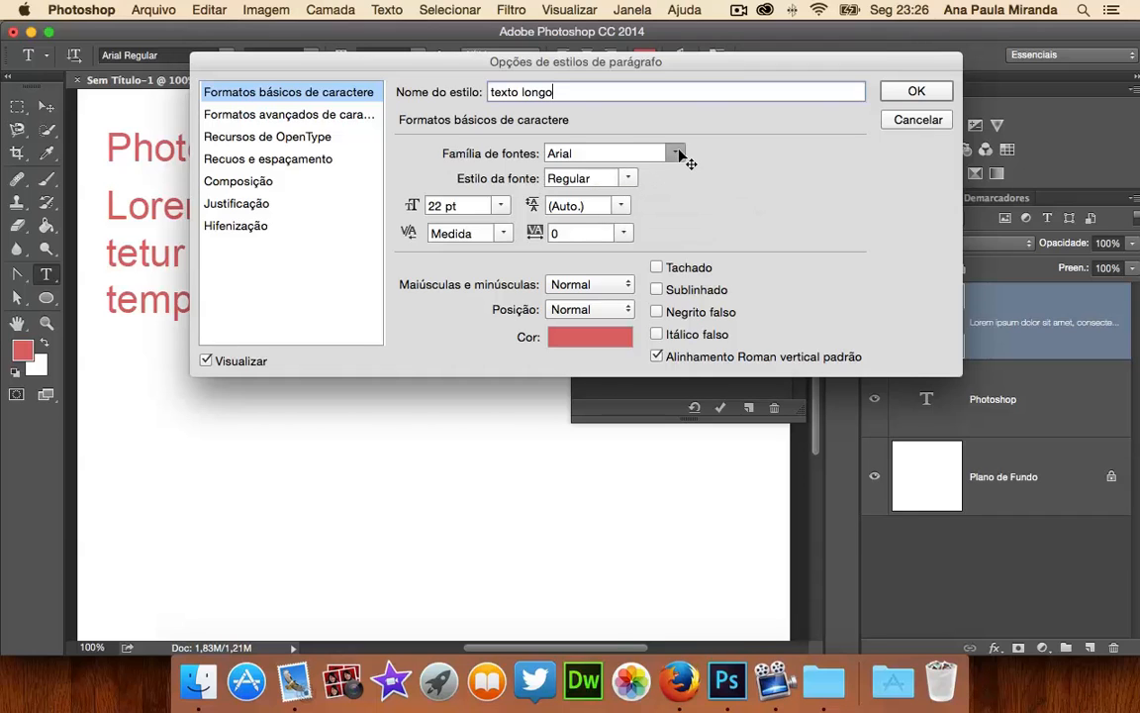
Set the font family of the texto longo style to Verdana
left_click(677, 154)
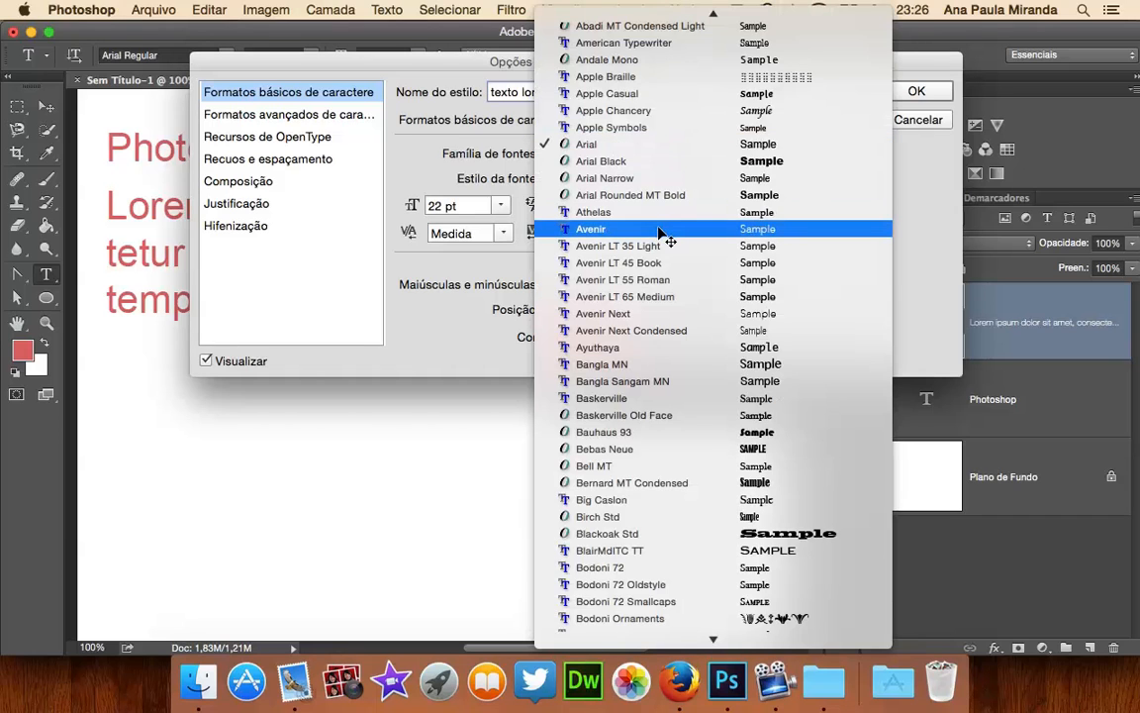
key("v")
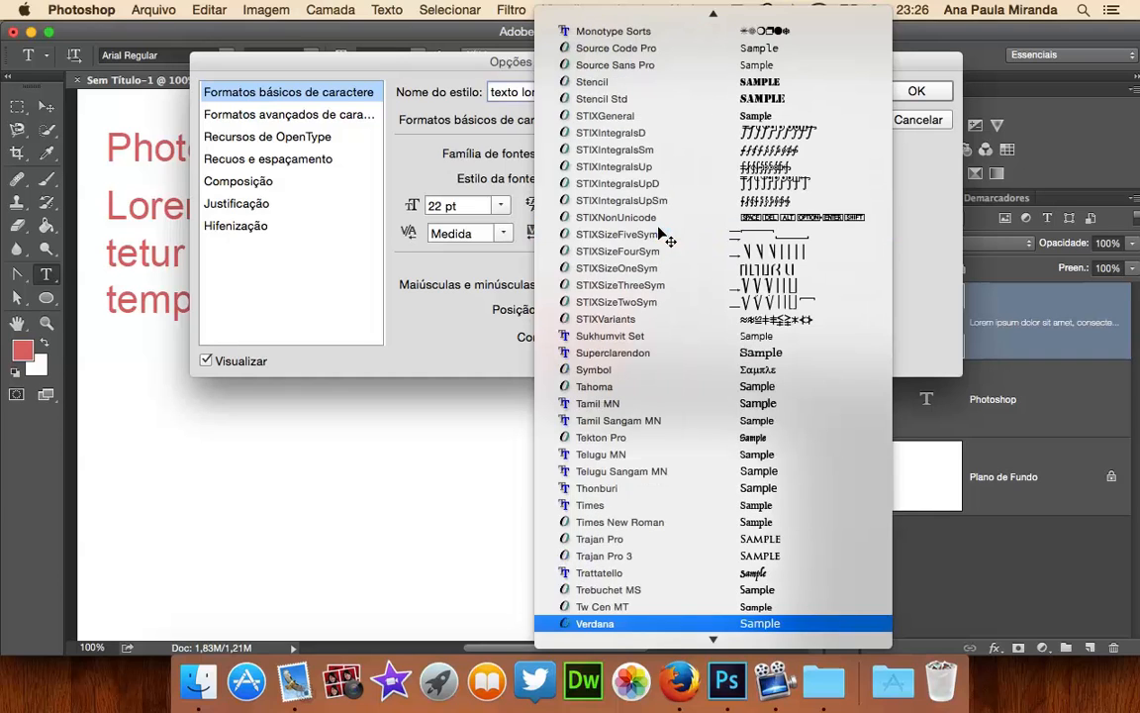
key("Return")
left_click(503, 206)
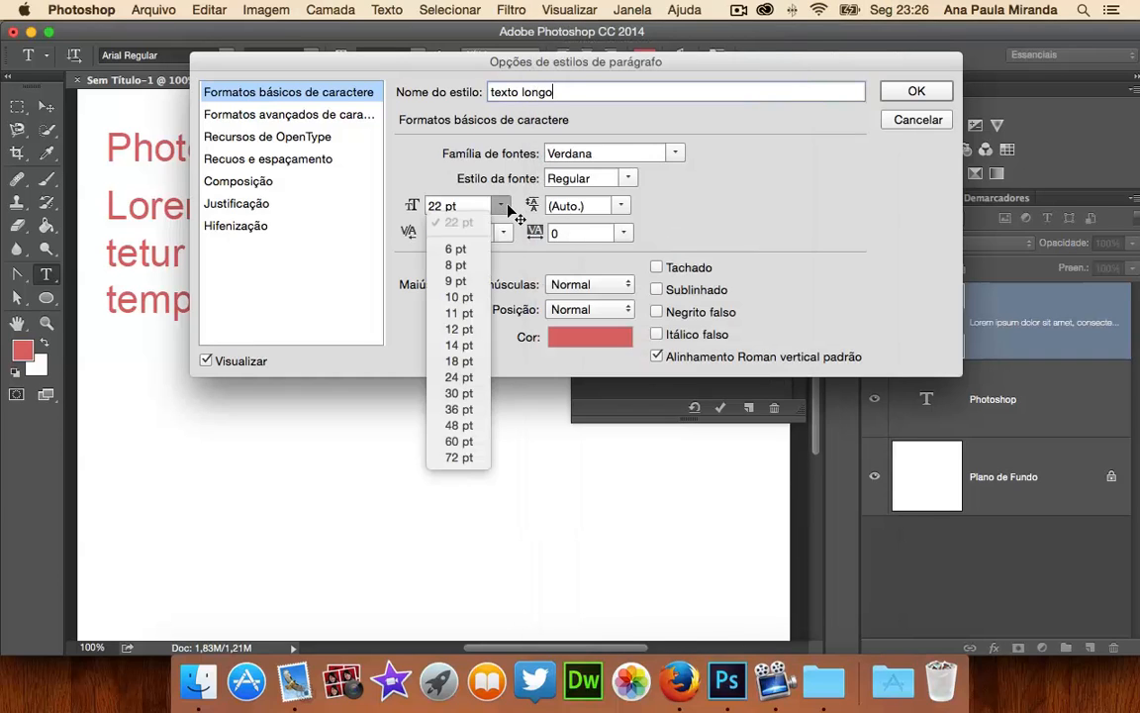
left_click(459, 313)
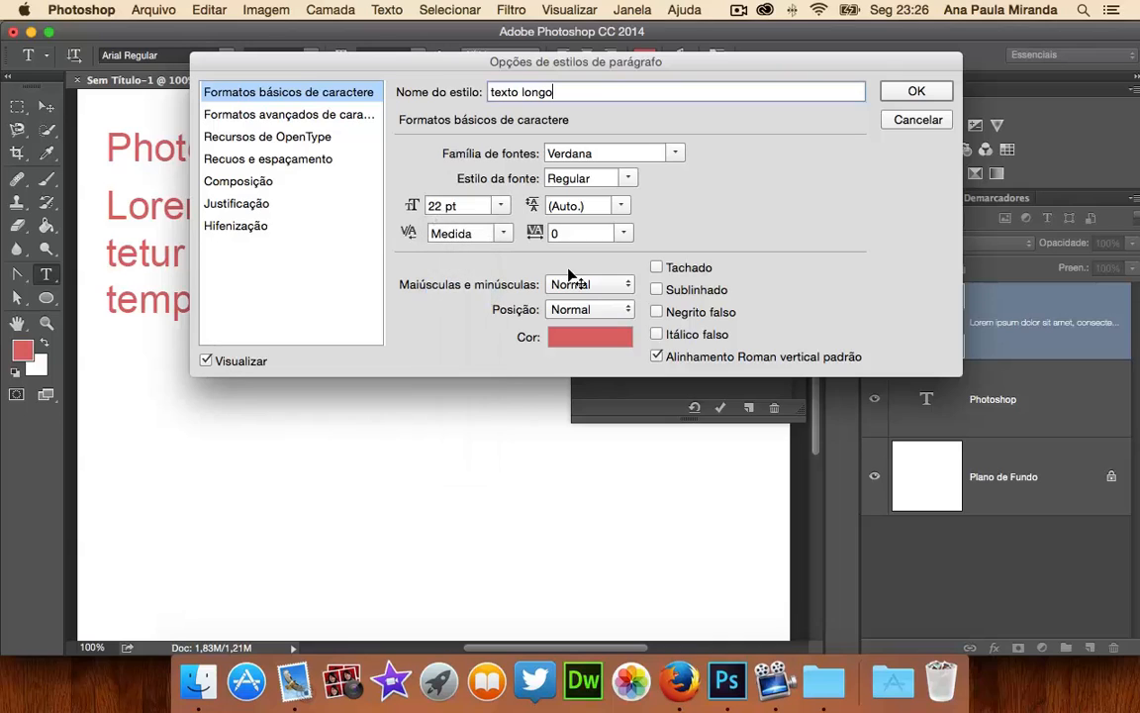
Look through the style's advanced character and OpenType options and set its first-line indent to 22
left_click(281, 116)
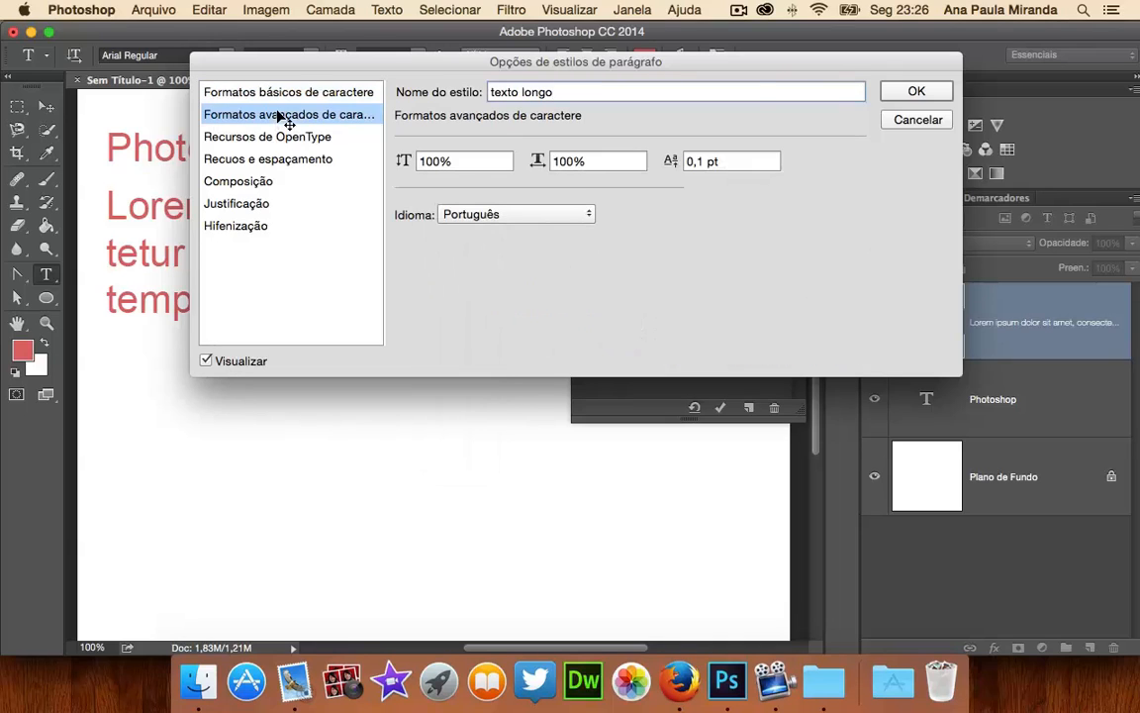
left_click(229, 139)
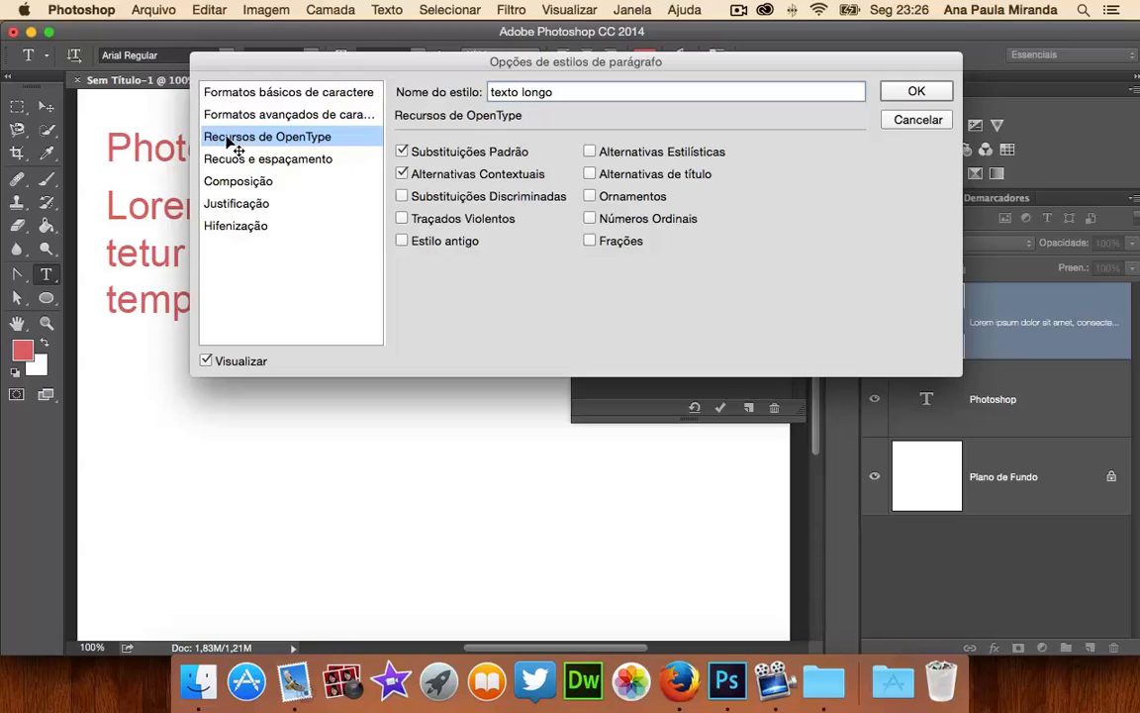
left_click(269, 164)
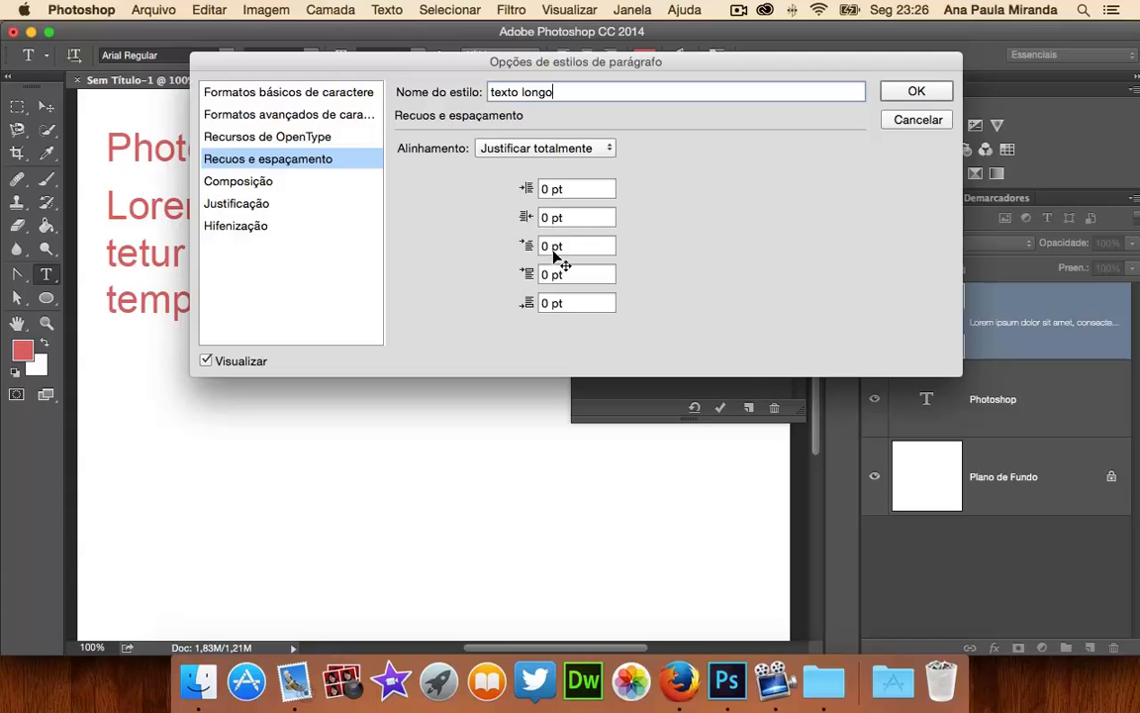
left_click(498, 243)
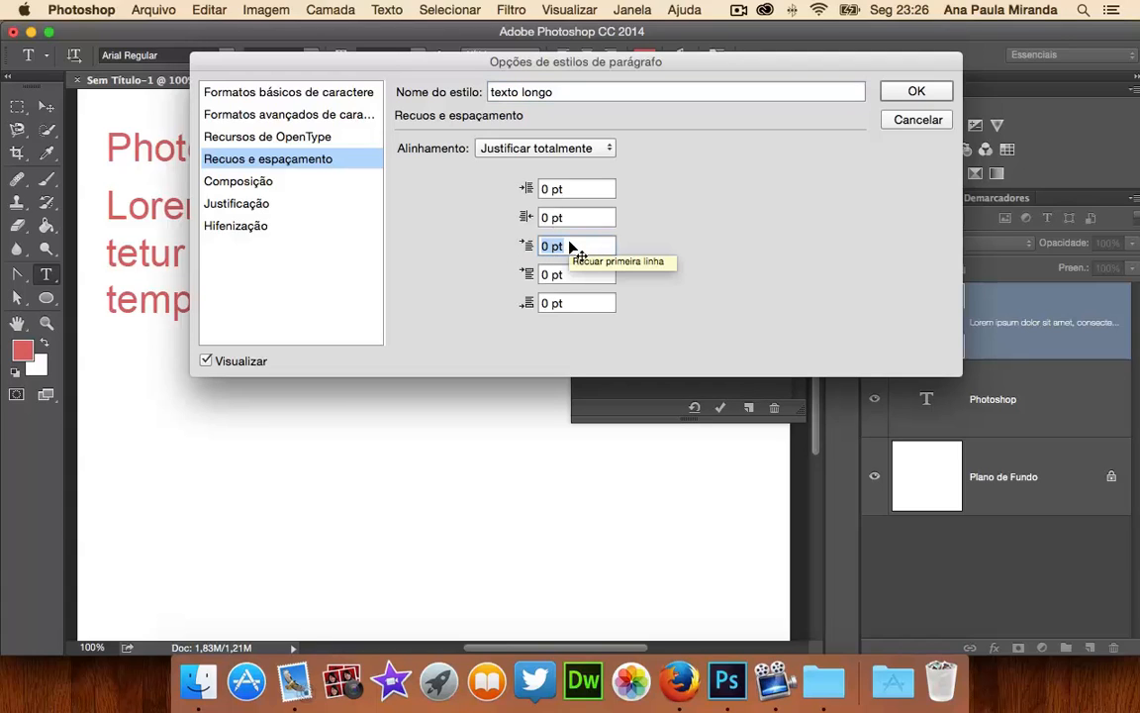
type("22")
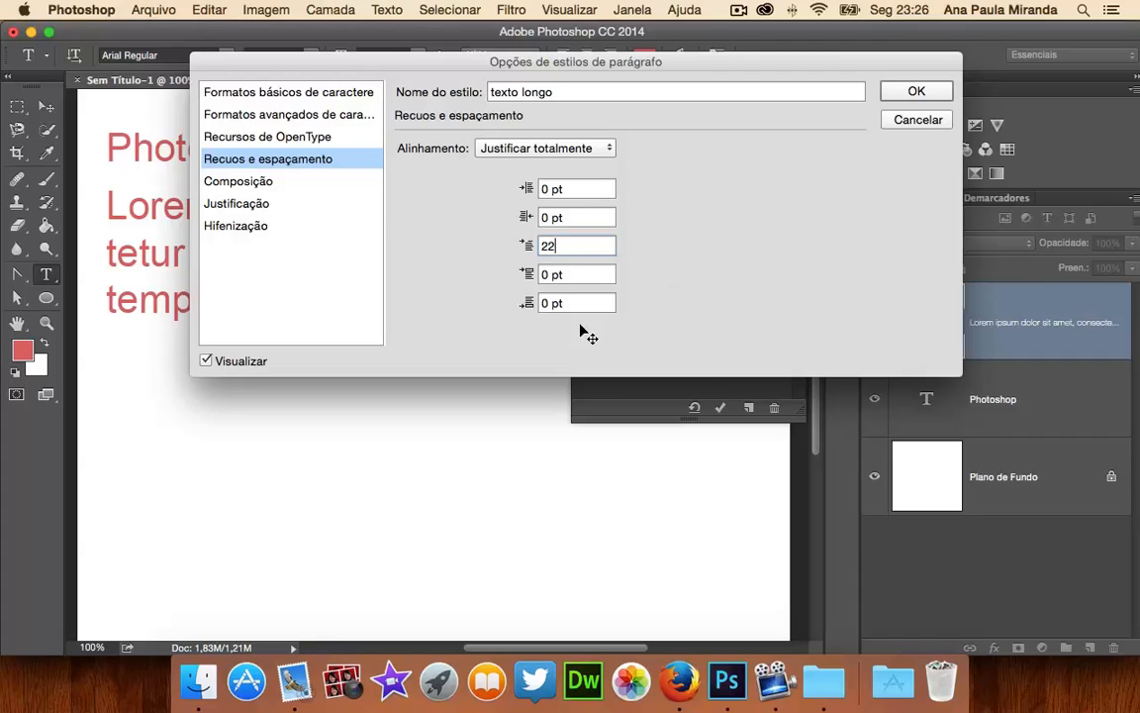
Review the style's Composição, Justificação and Hifenização settings and accept the paragraph style options
left_click(238, 184)
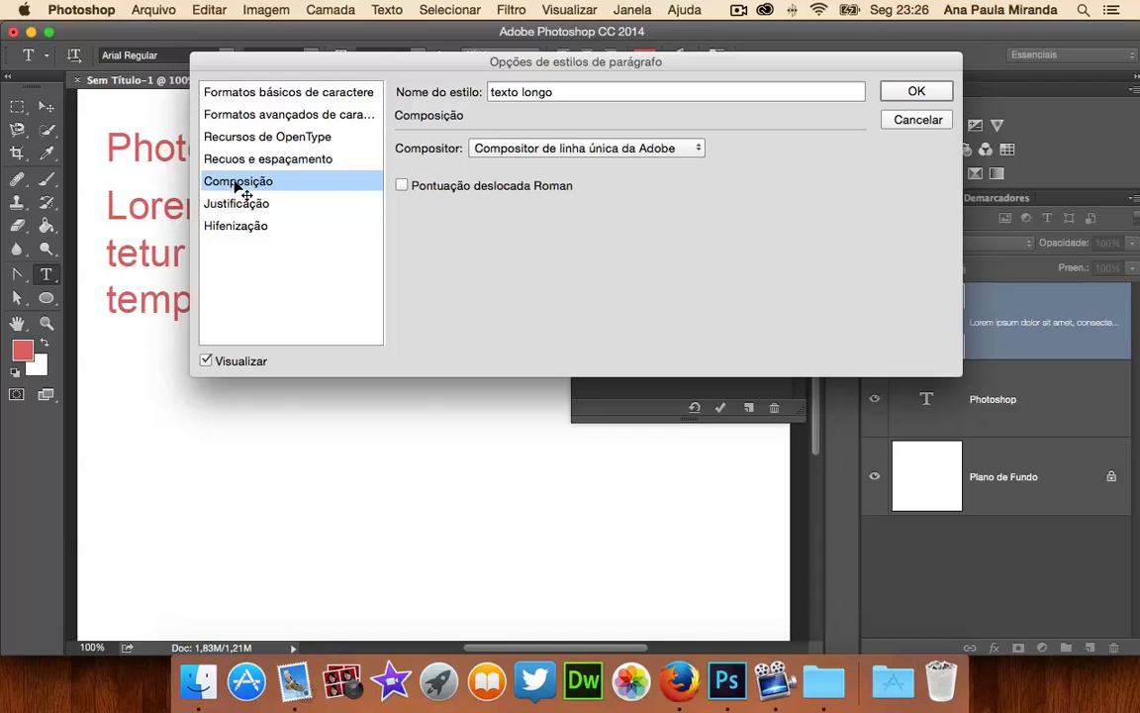
left_click(269, 204)
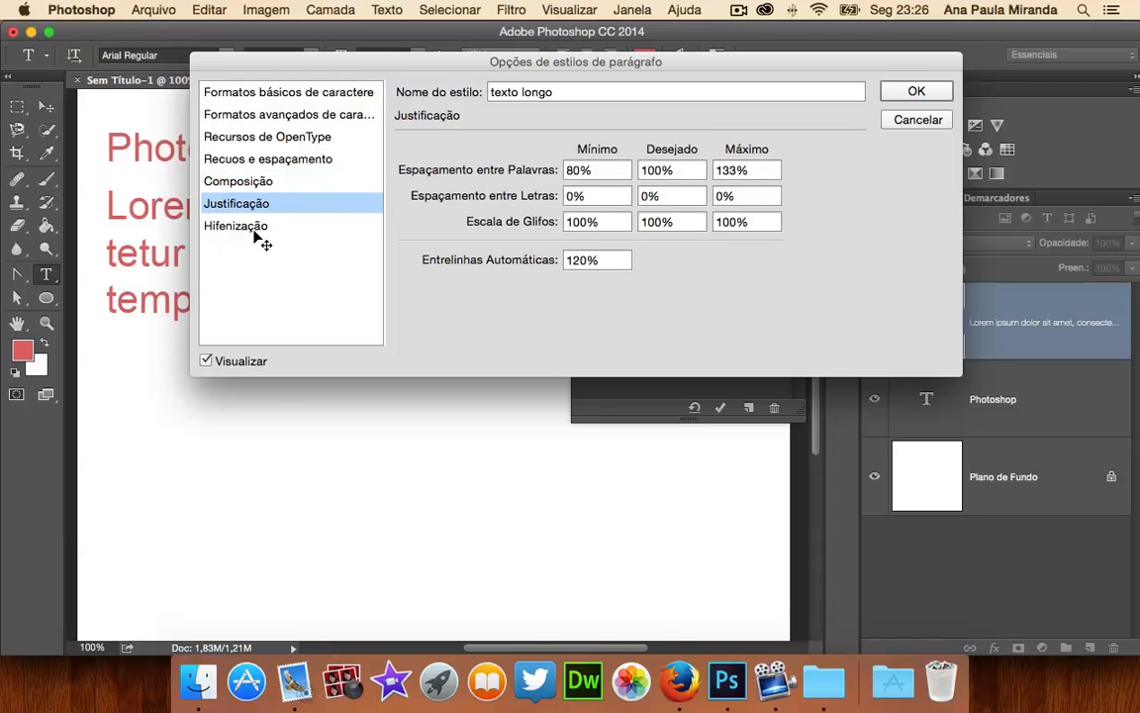
left_click(260, 233)
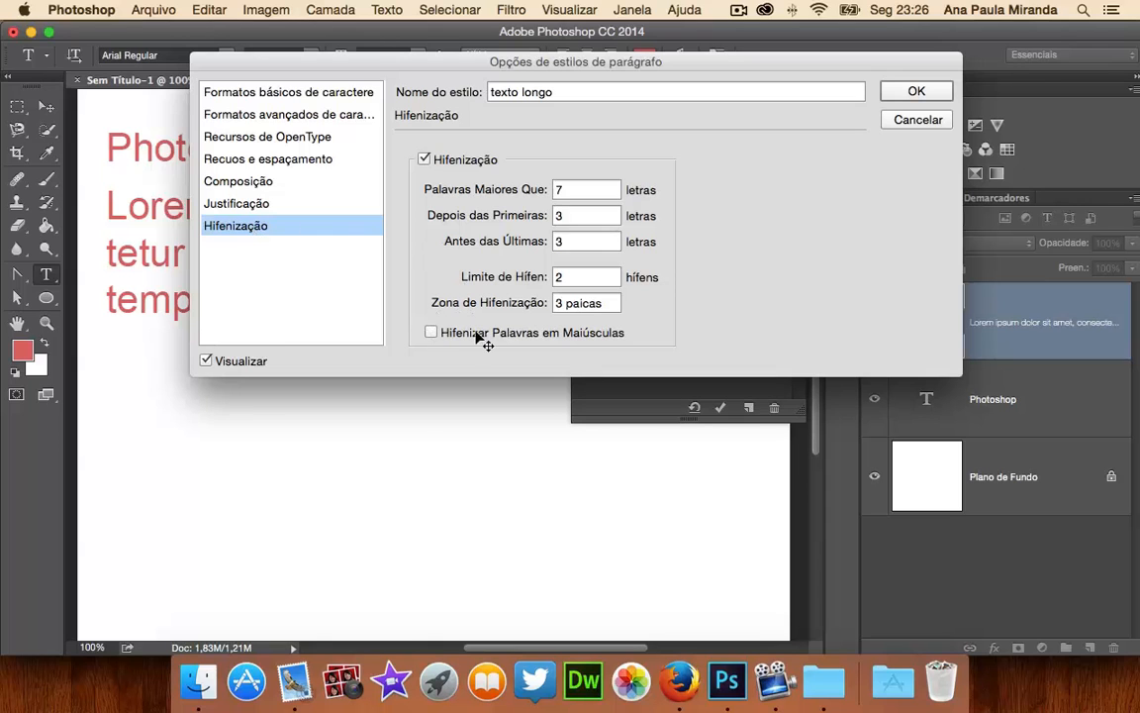
left_click_drag(491, 68, 443, 228)
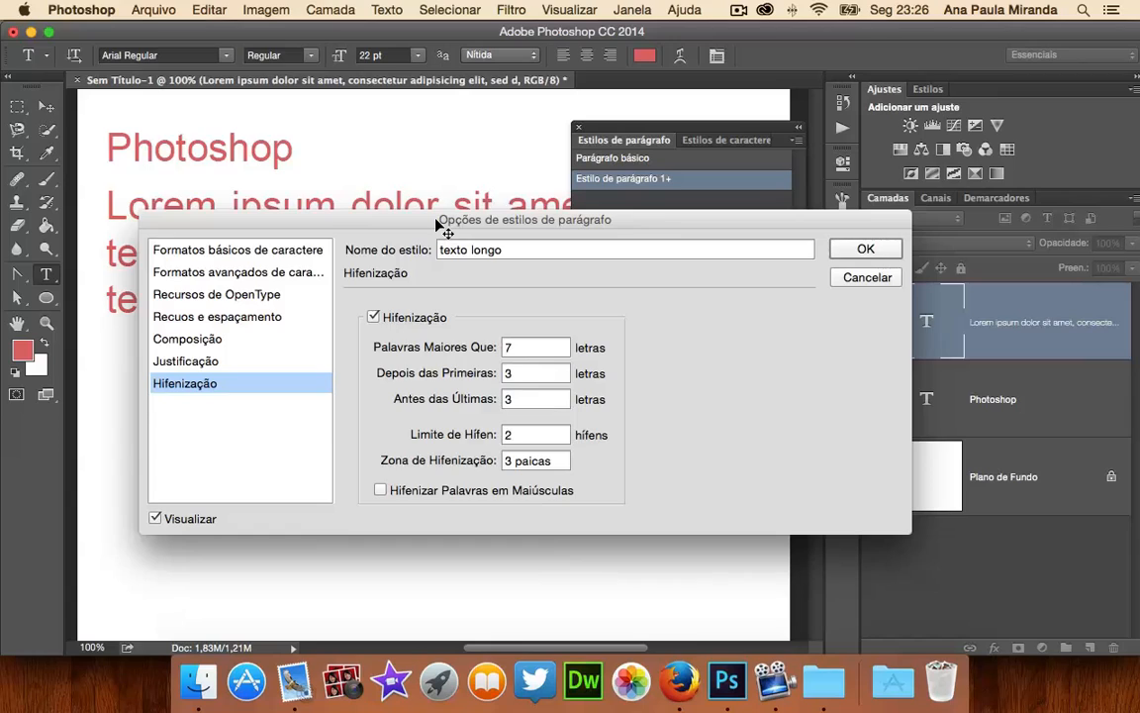
left_click(863, 248)
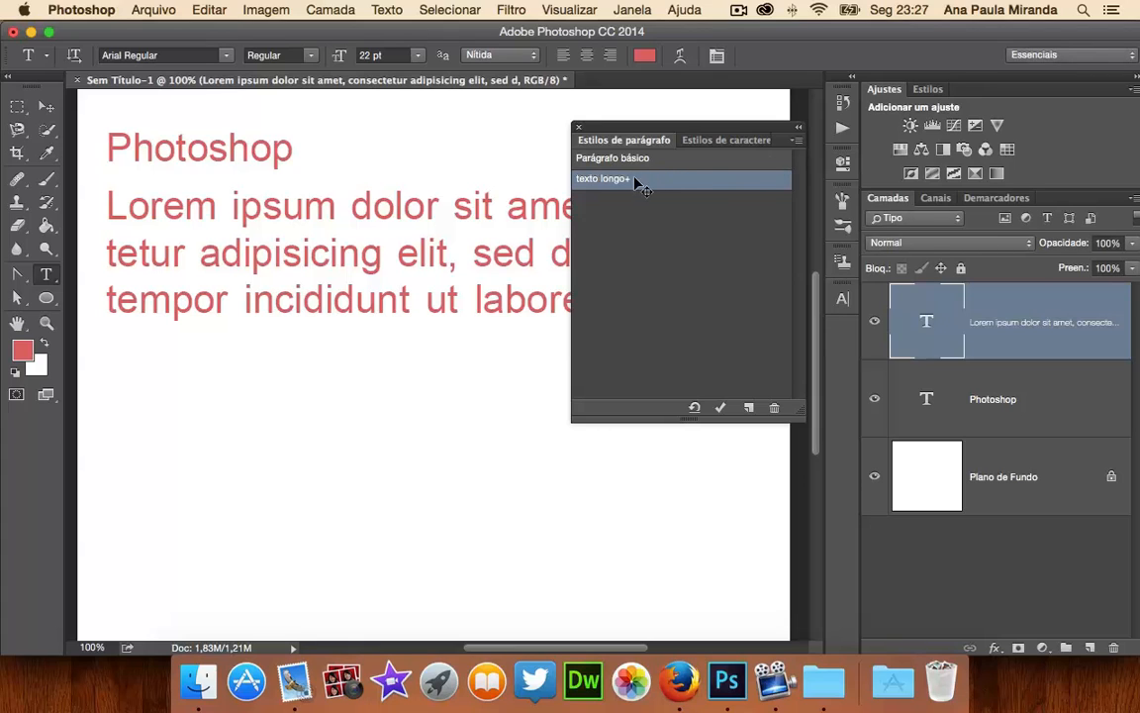
Collapse the docked layers and adjustments area, and shrink and place the floating Estilos de parágrafo palette below the paragraph
left_click(1136, 78)
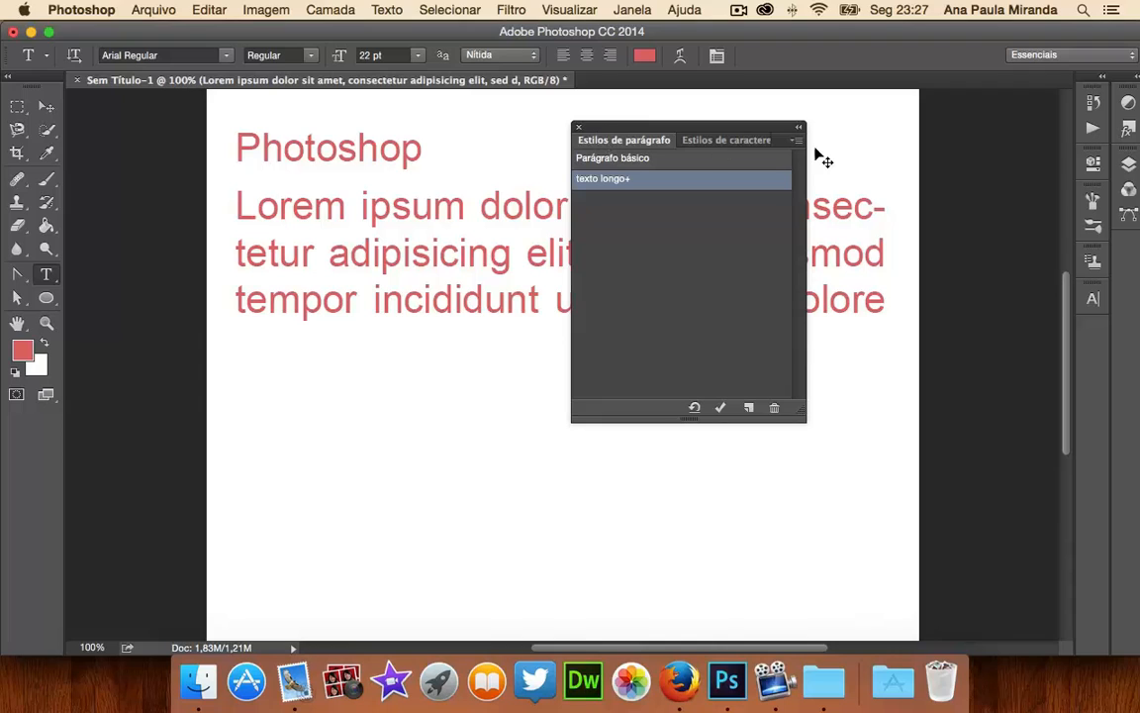
left_click_drag(709, 133, 415, 320)
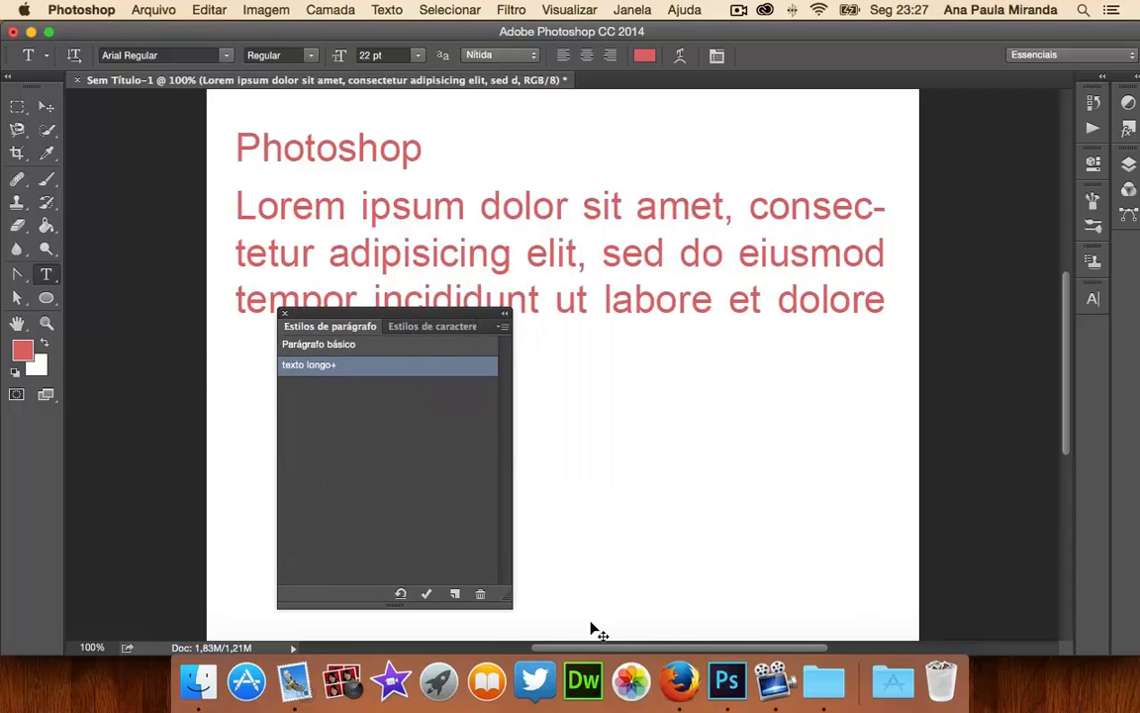
left_click_drag(505, 607, 514, 499)
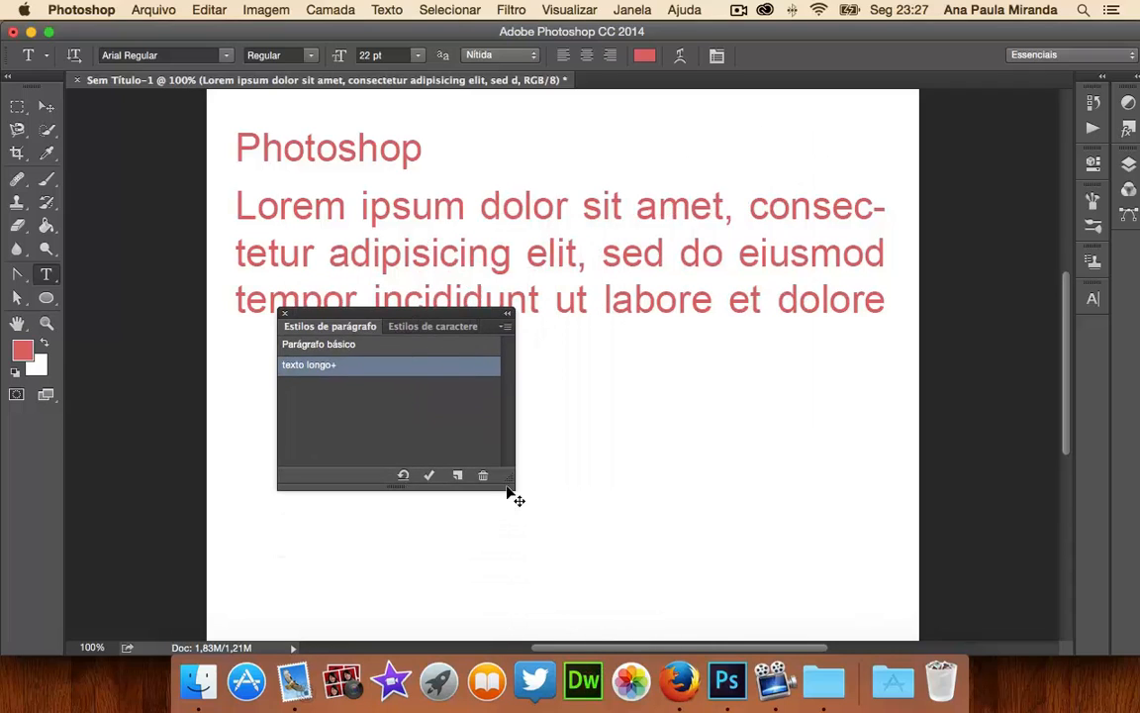
left_click_drag(426, 320, 414, 362)
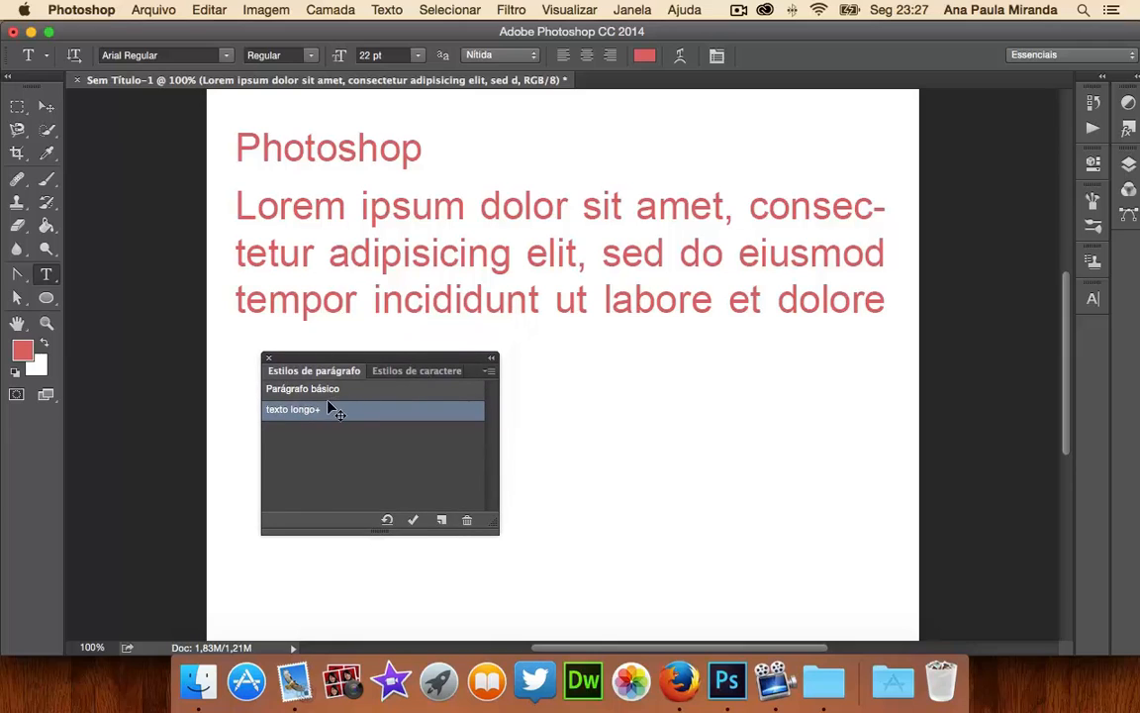
Select the entire Lorem Ipsum text and try switching its paragraph style between Parágrafo básico and texto longo
left_click(45, 106)
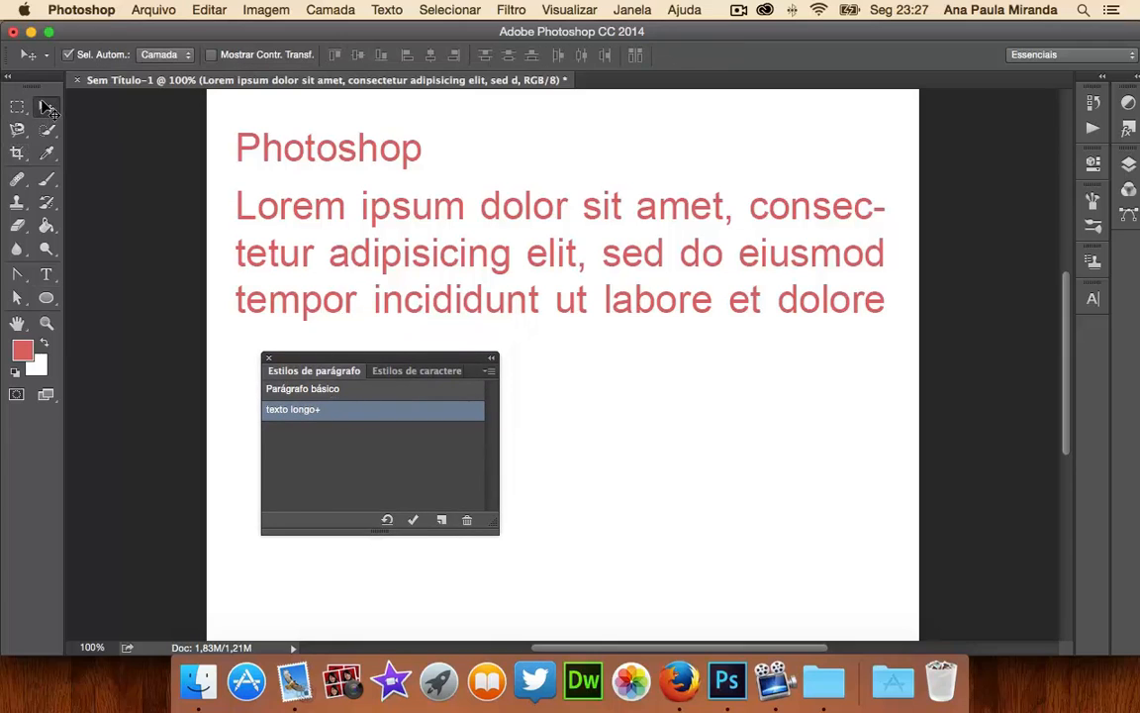
left_click(45, 271)
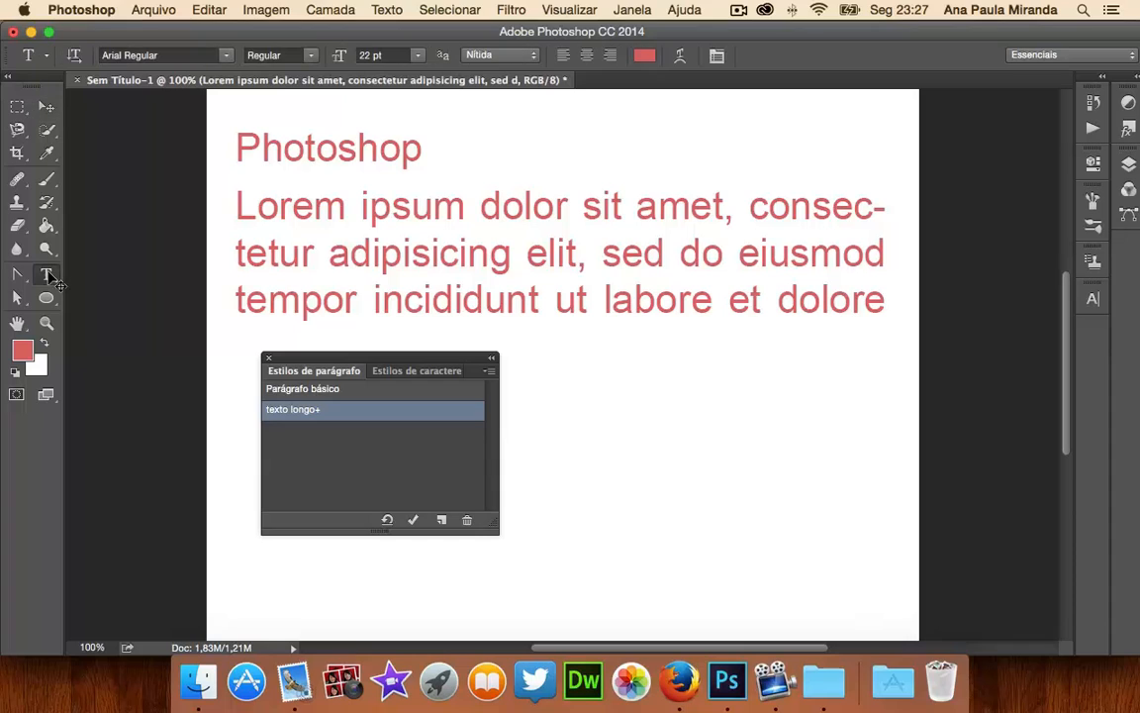
left_click(370, 220)
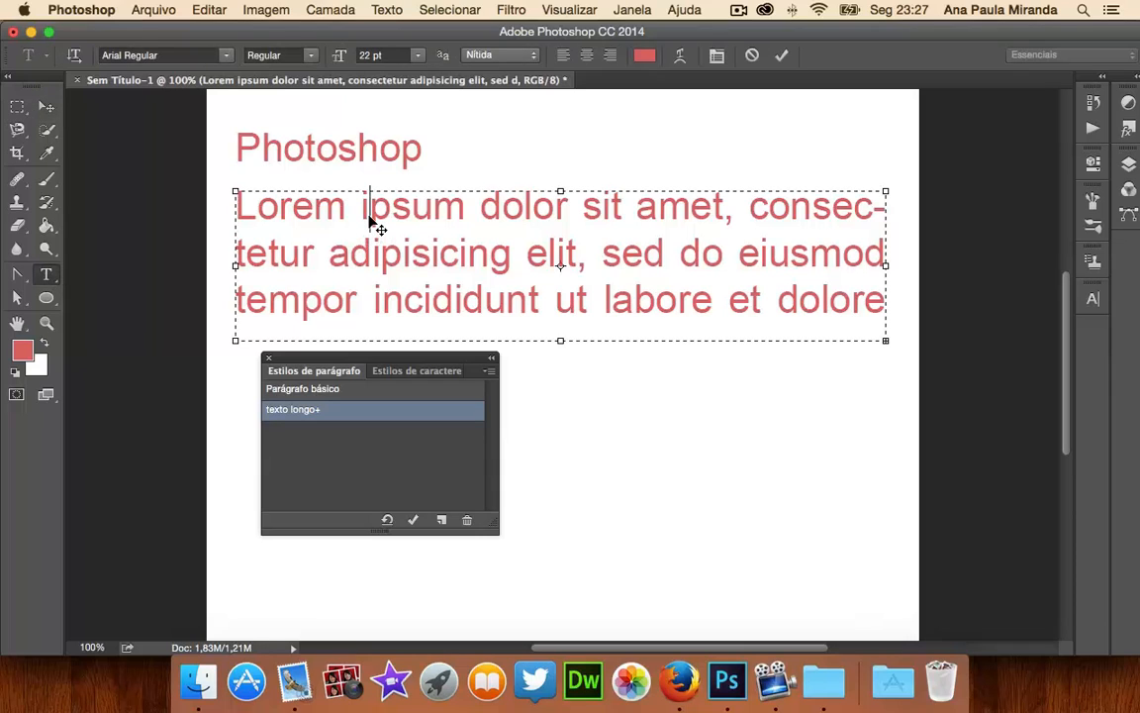
key("super+a")
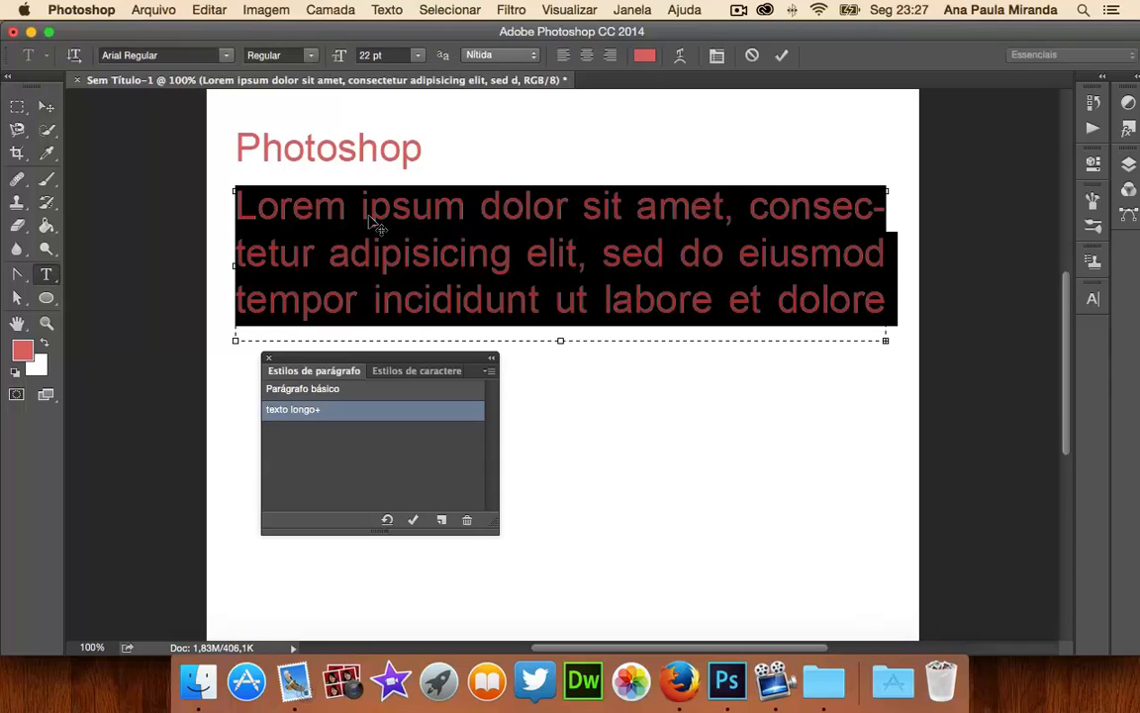
left_click(309, 416)
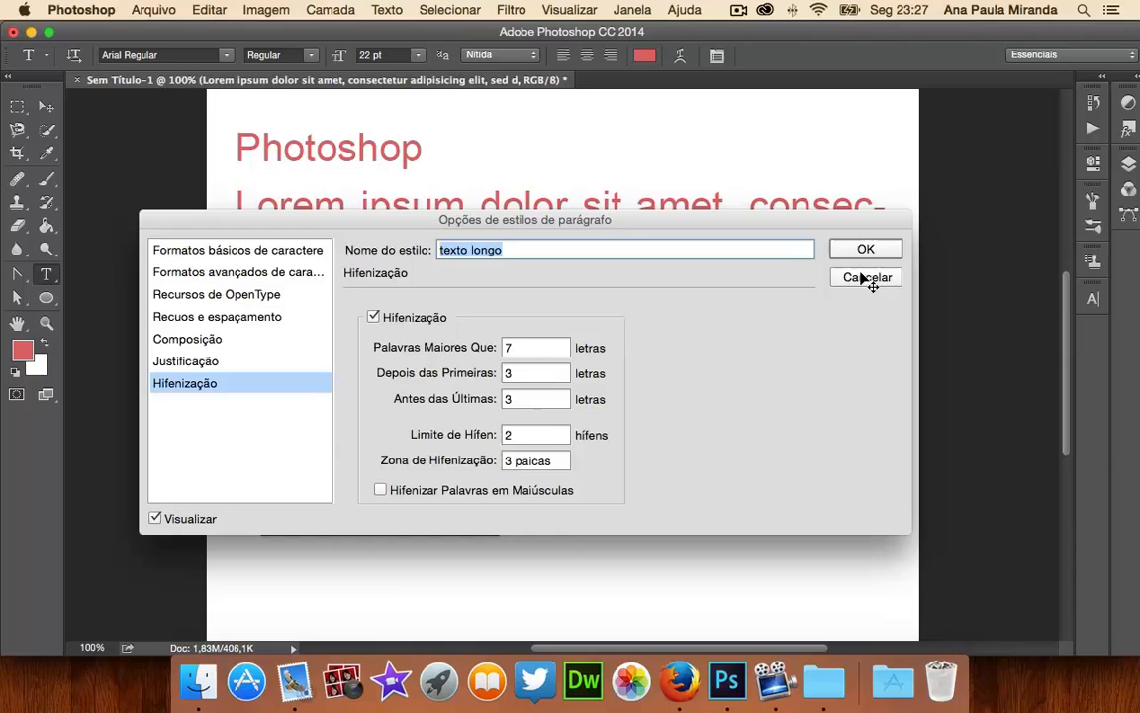
left_click(860, 277)
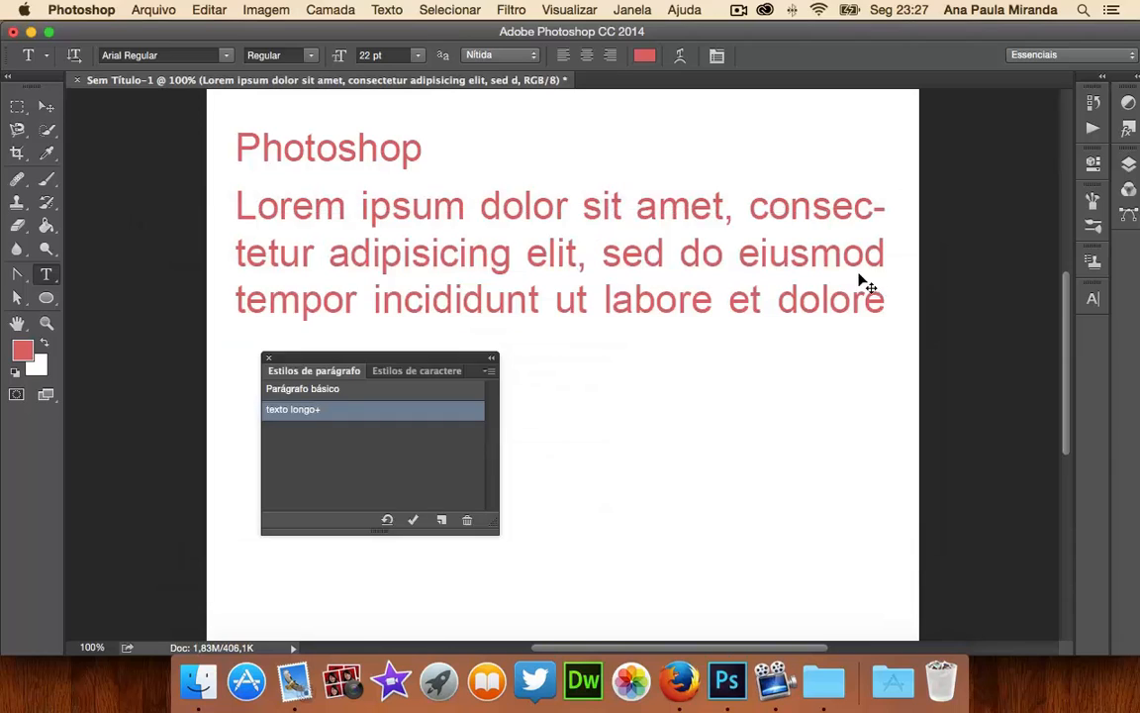
left_click(321, 391)
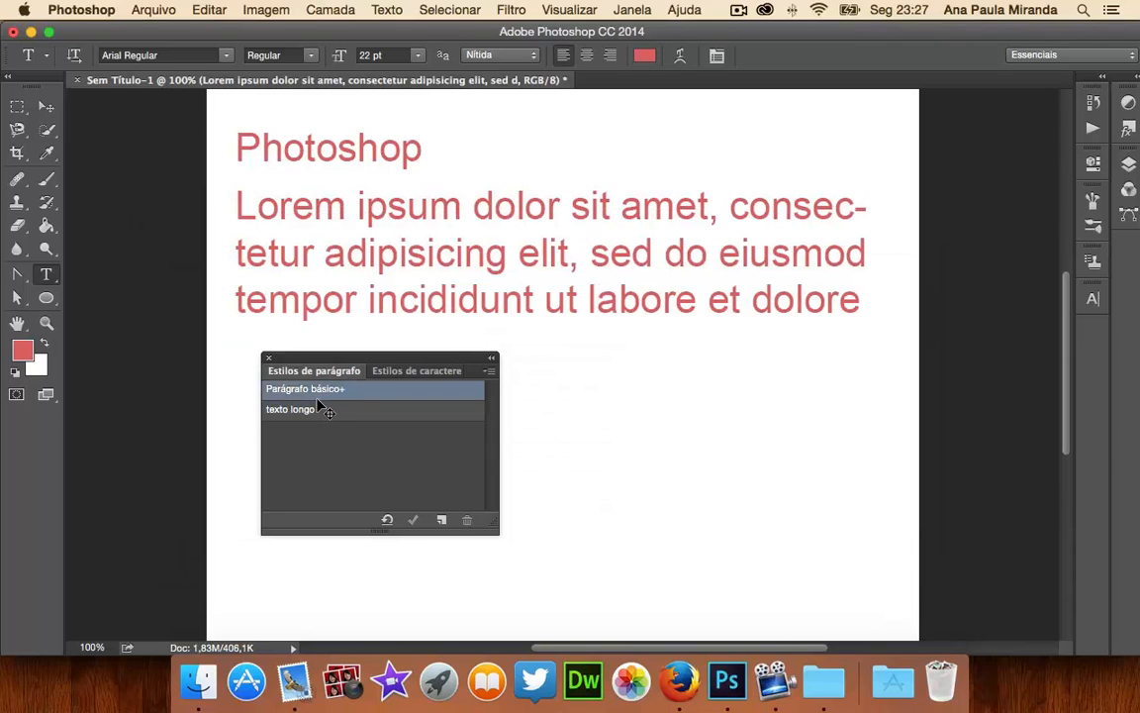
left_click(317, 411)
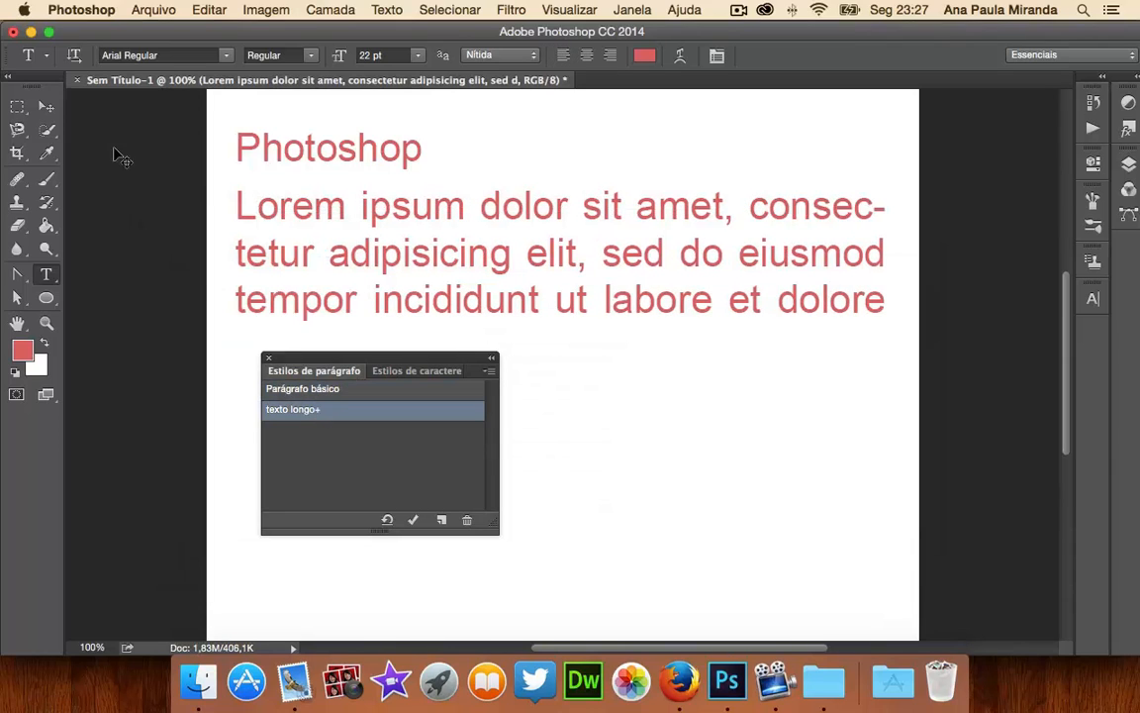
Move the floating paragraph styles palette away from the text and redefine the texto longo style with the paragraph's current formatting
left_click(47, 106)
left_click_drag(362, 381, 868, 374)
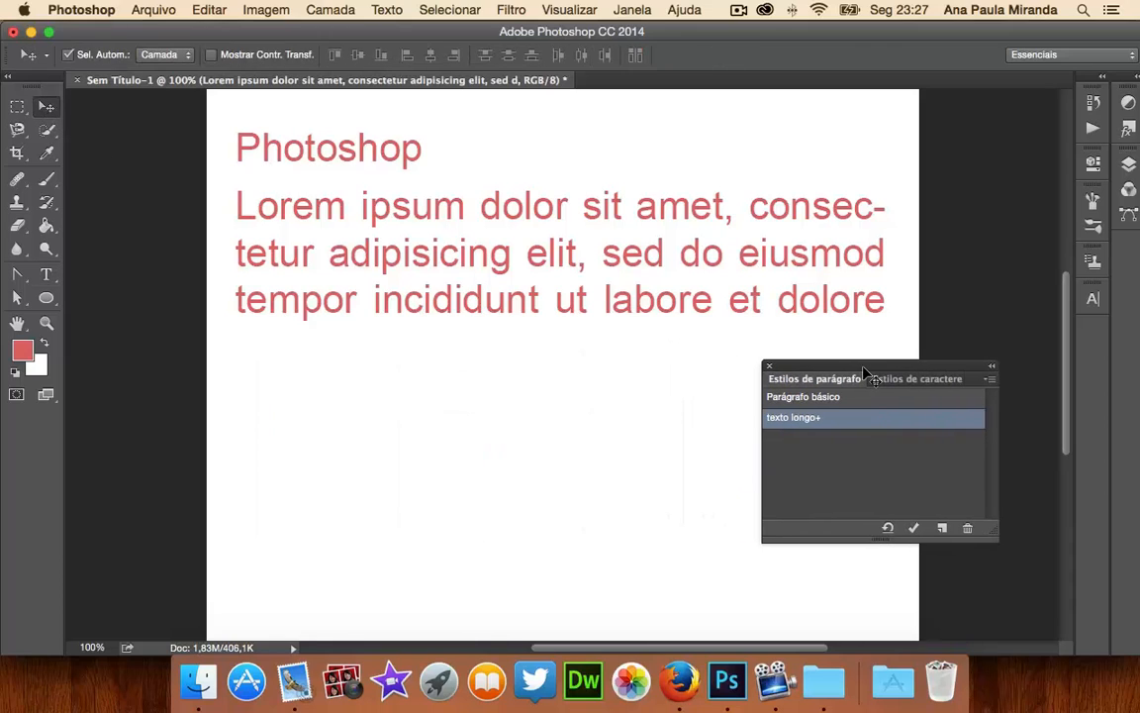
left_click(915, 529)
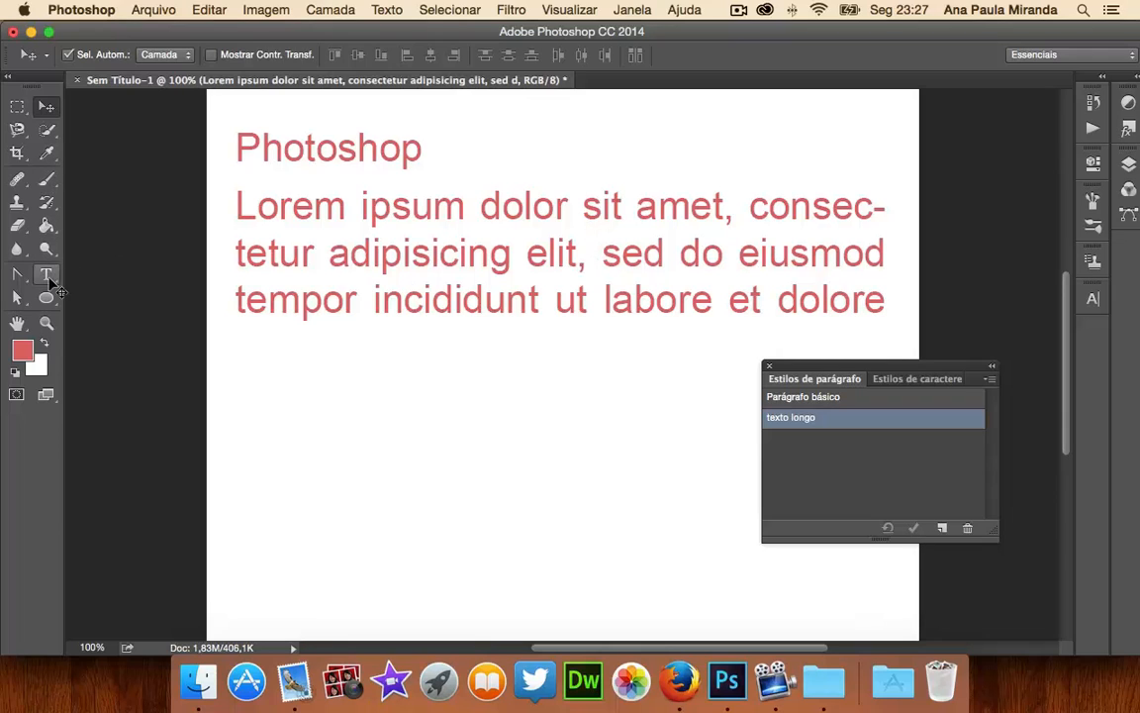
Move the Lorem Ipsum paragraph slightly further below the Photoshop title and select all of its text
left_click_drag(393, 208, 388, 224)
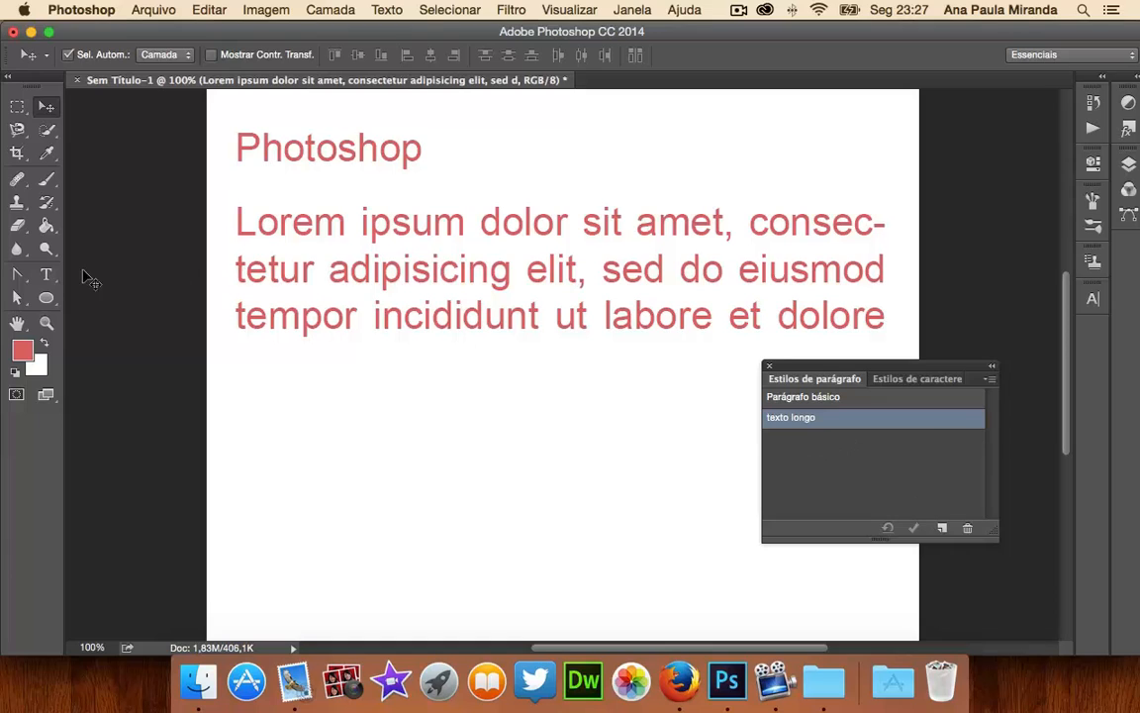
left_click(55, 276)
left_click(315, 222)
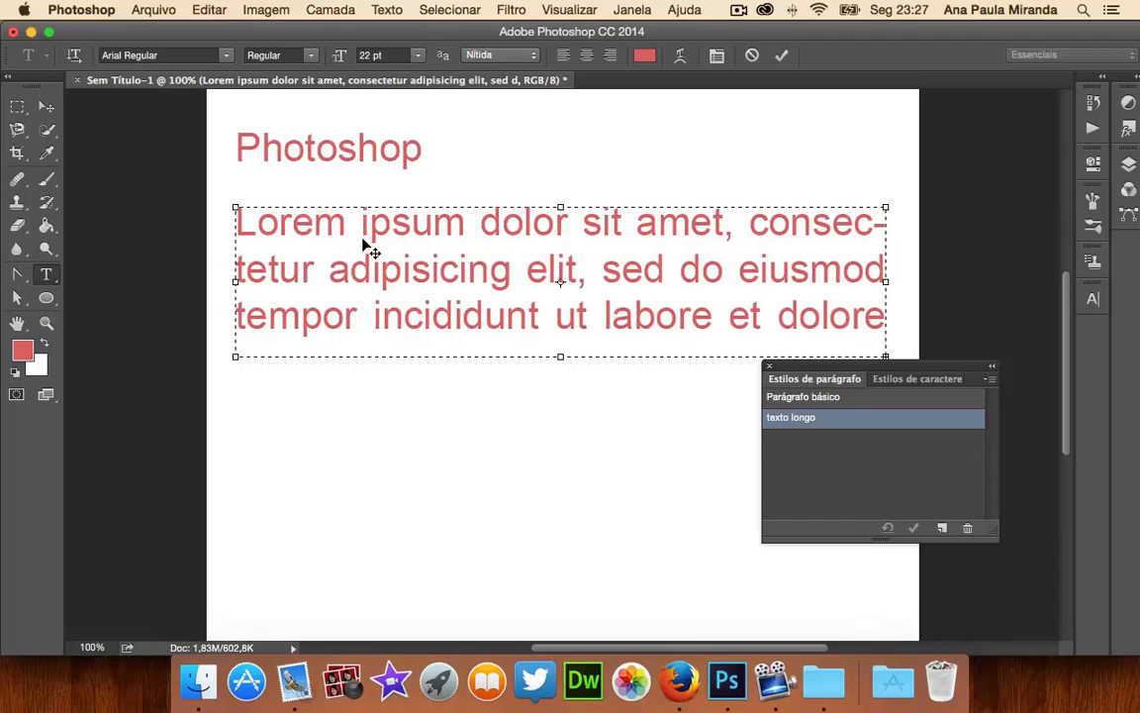
key("super+a")
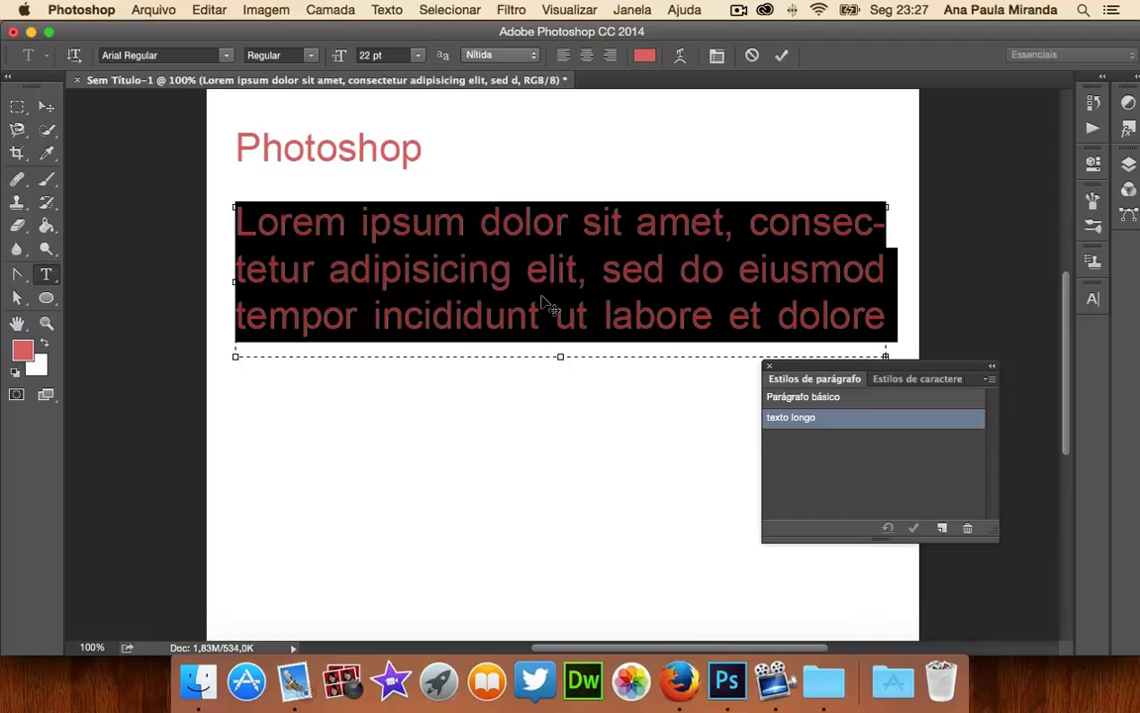
Compare the Parágrafo básico and texto longo styles on the selected paragraph, leave texto longo applied, and hide the selection highlight
left_click(821, 396)
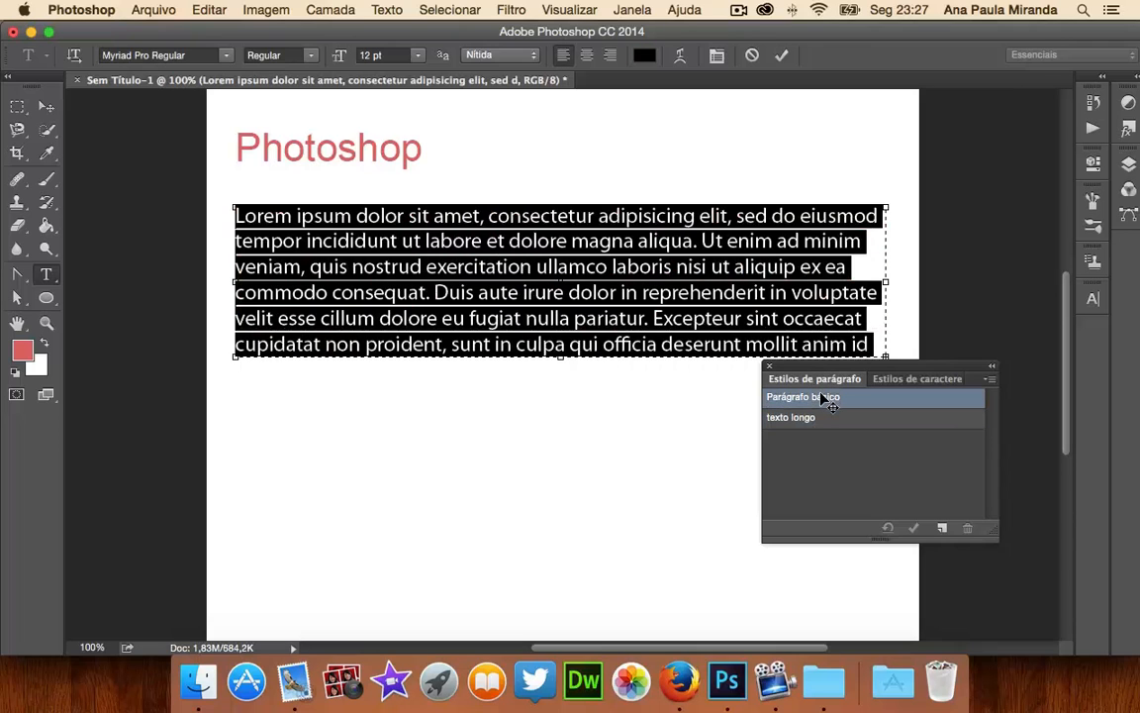
left_click(820, 417)
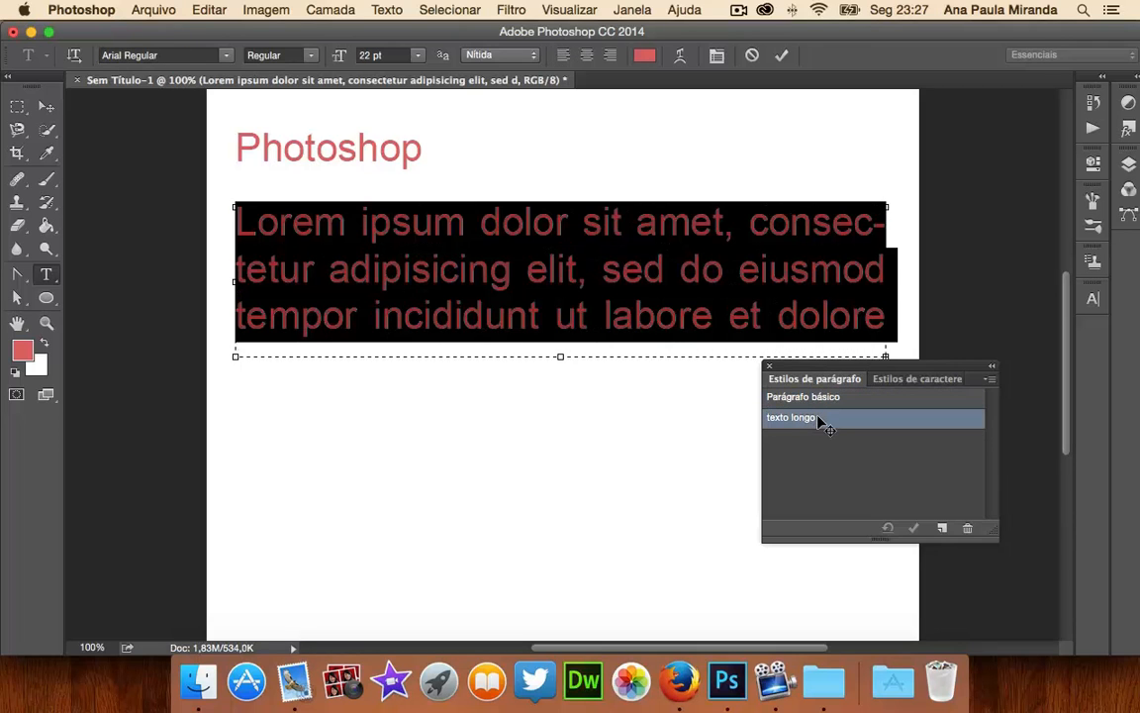
left_click(821, 396)
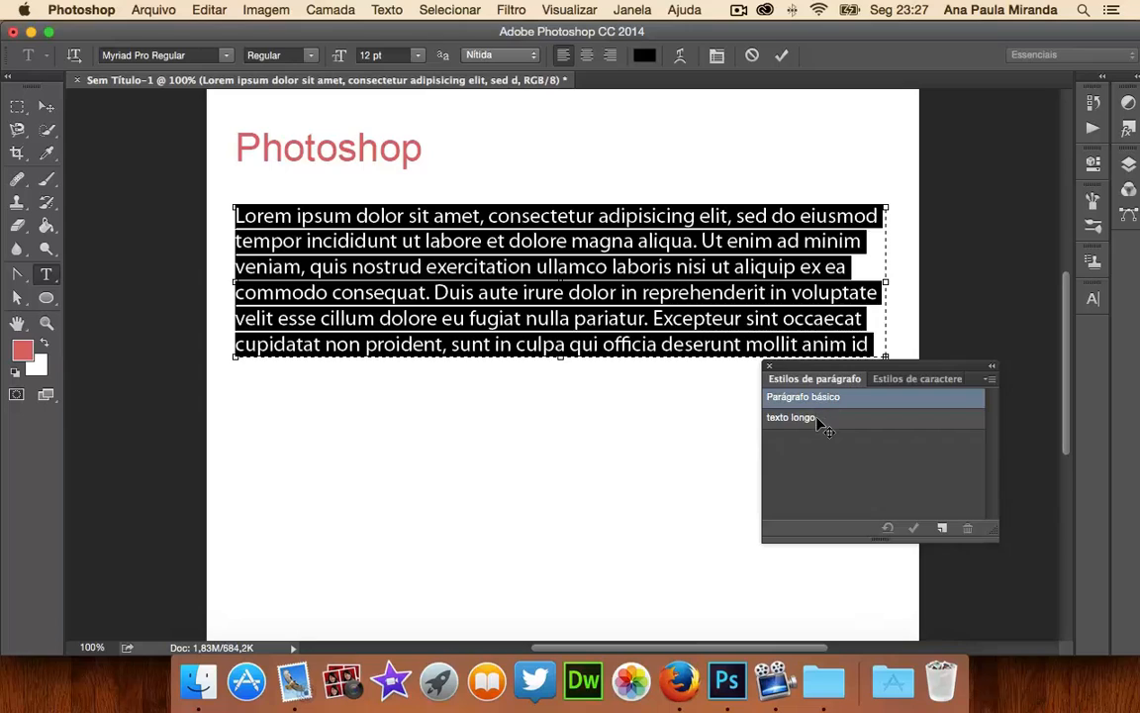
left_click(820, 418)
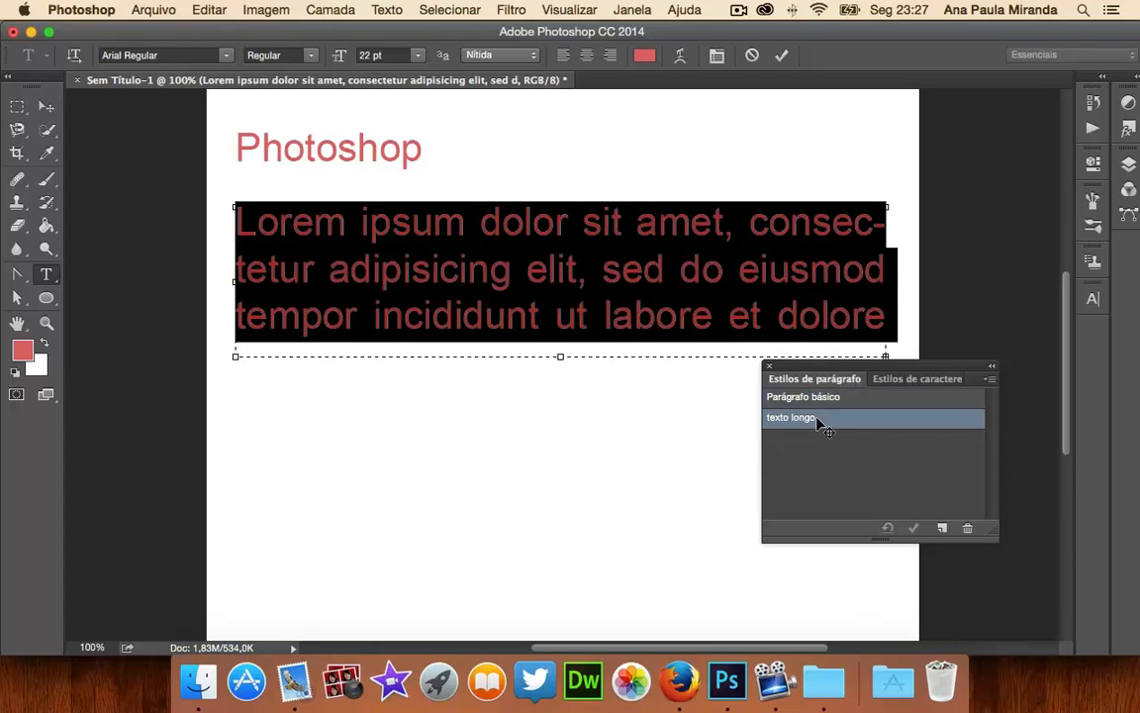
left_click(825, 398)
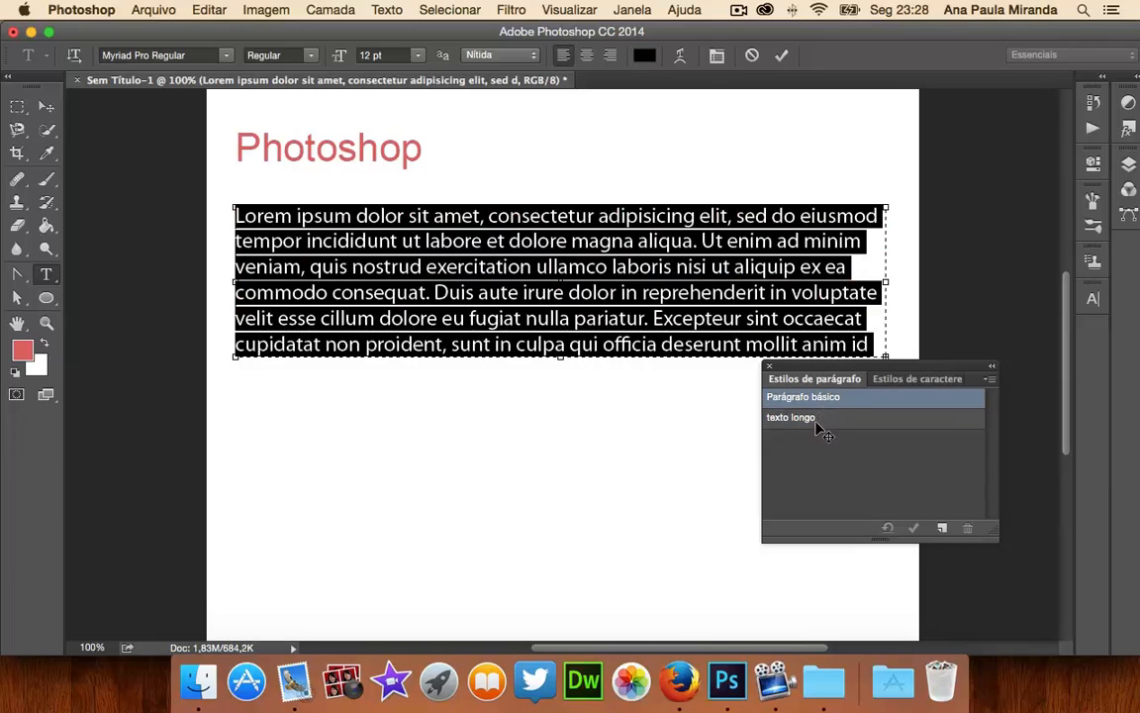
left_click(817, 421)
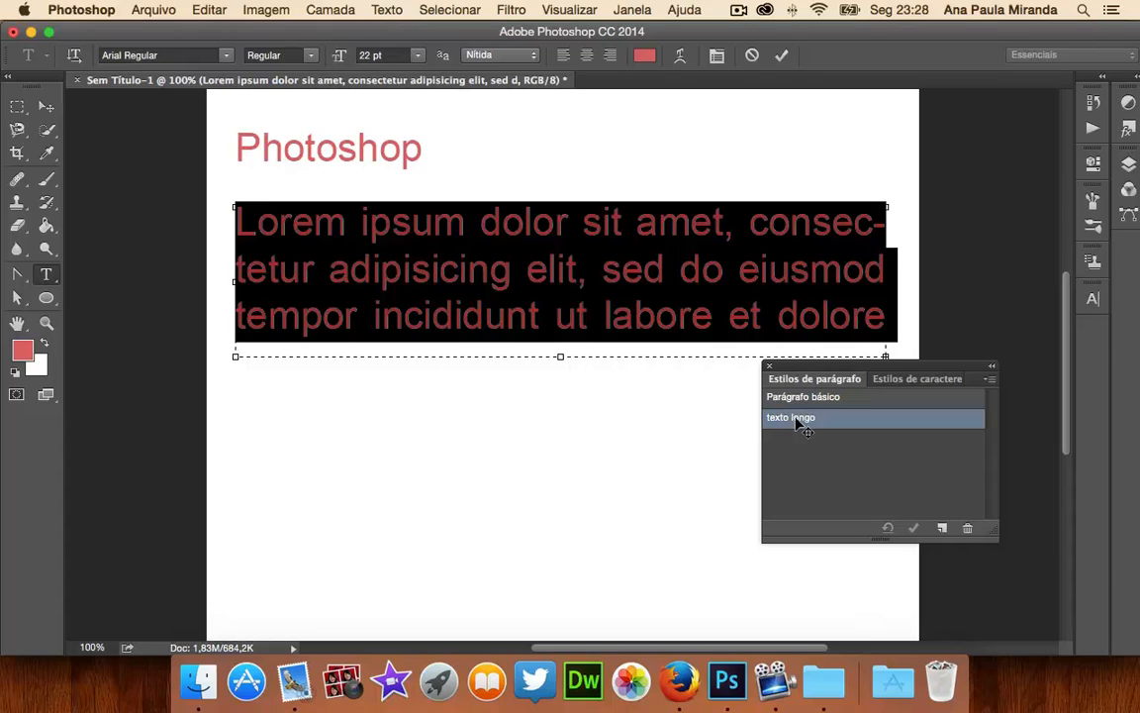
key("super+h")
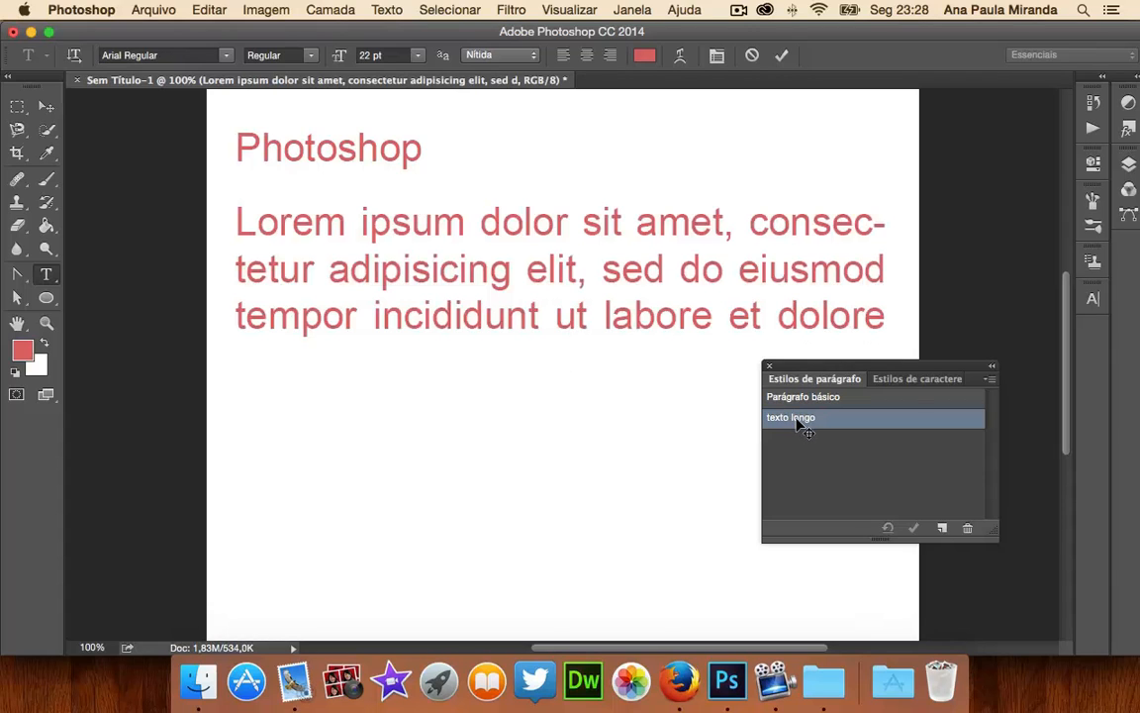
Edit the texto longo paragraph style to use the Verdana font family at 10 pt
double_click(800, 419)
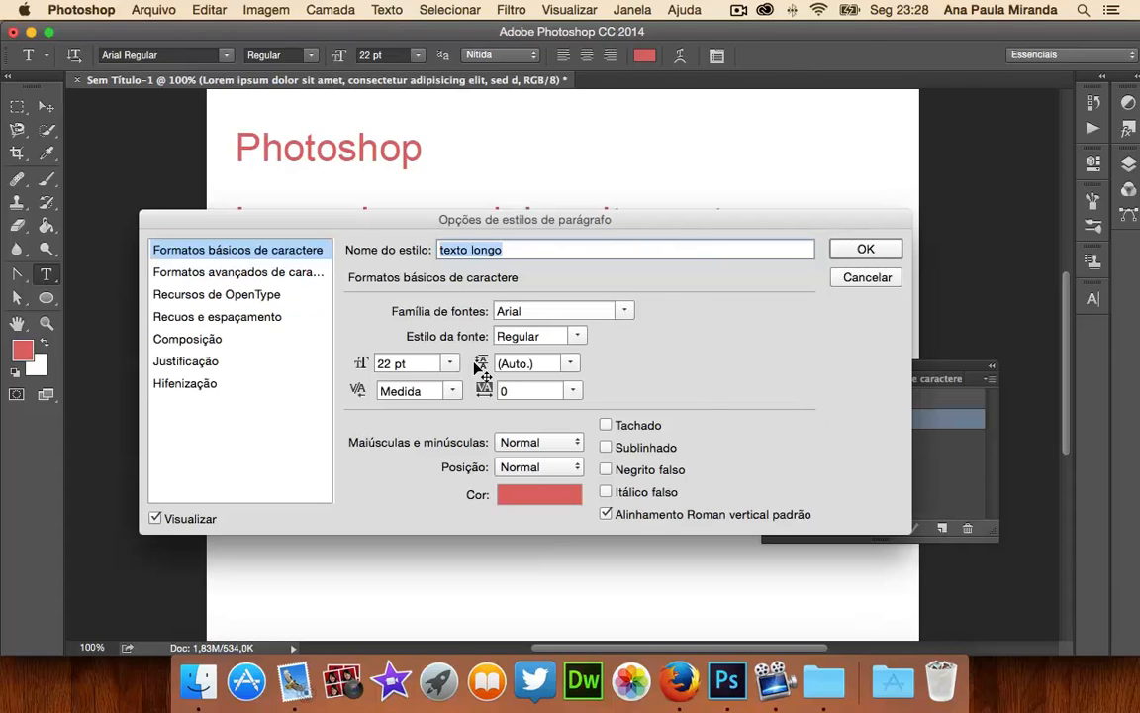
left_click_drag(687, 223, 817, 119)
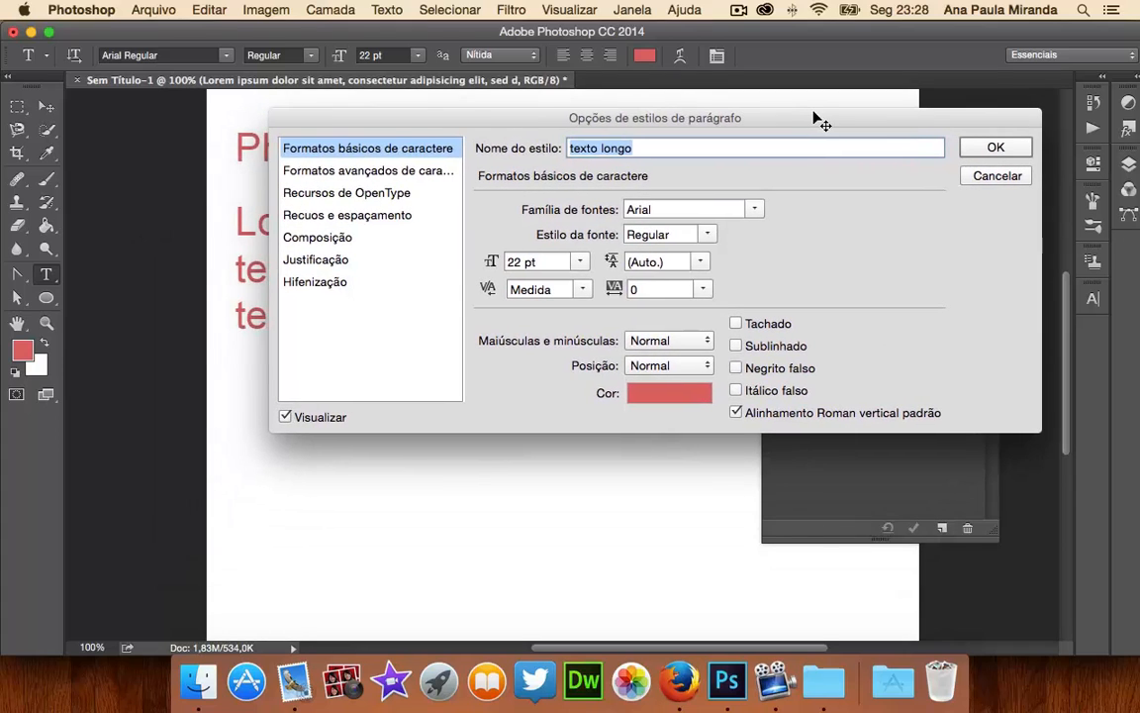
left_click(580, 261)
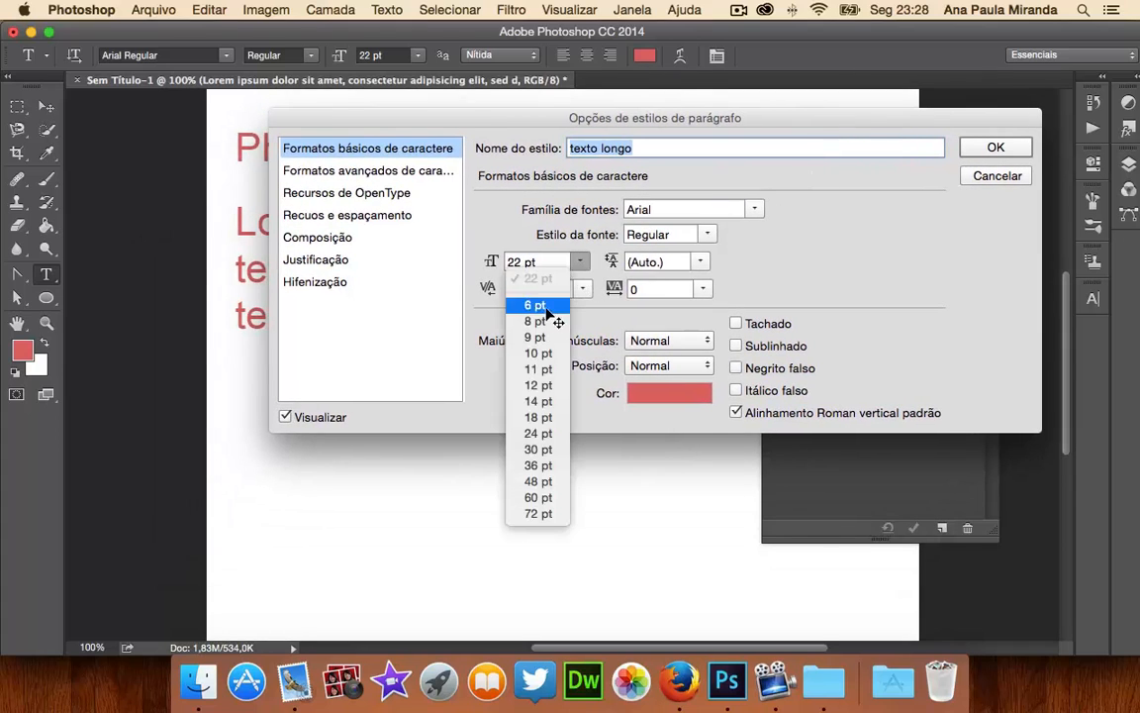
left_click(539, 354)
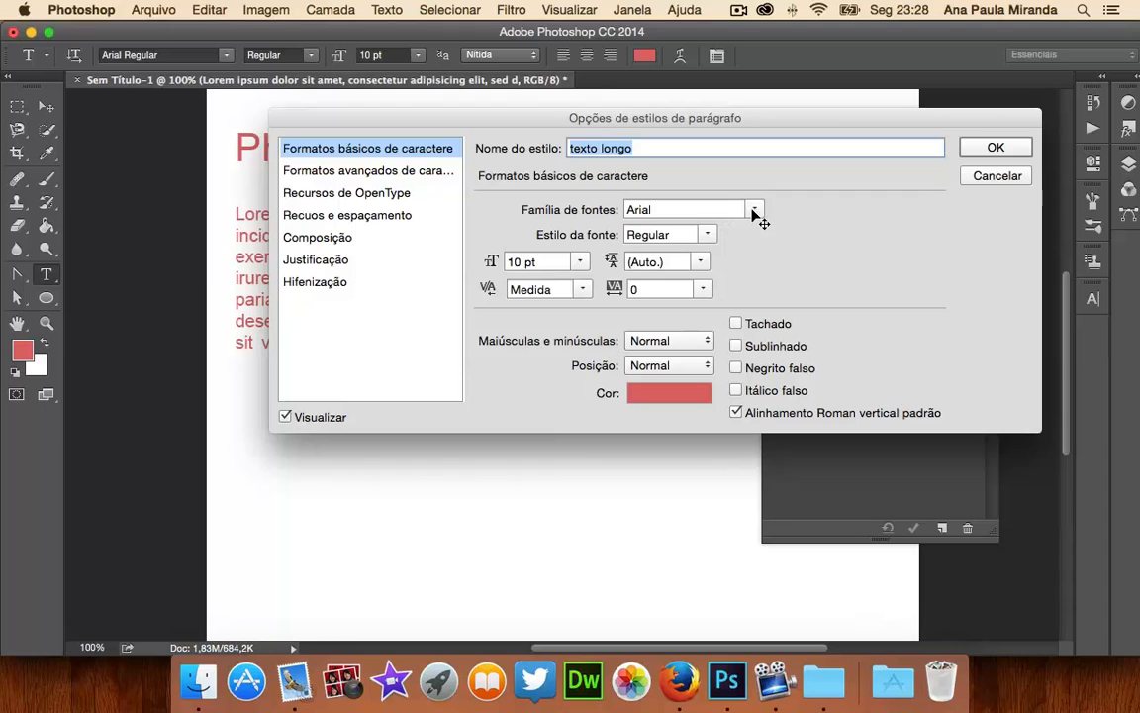
left_click_drag(723, 131, 841, 152)
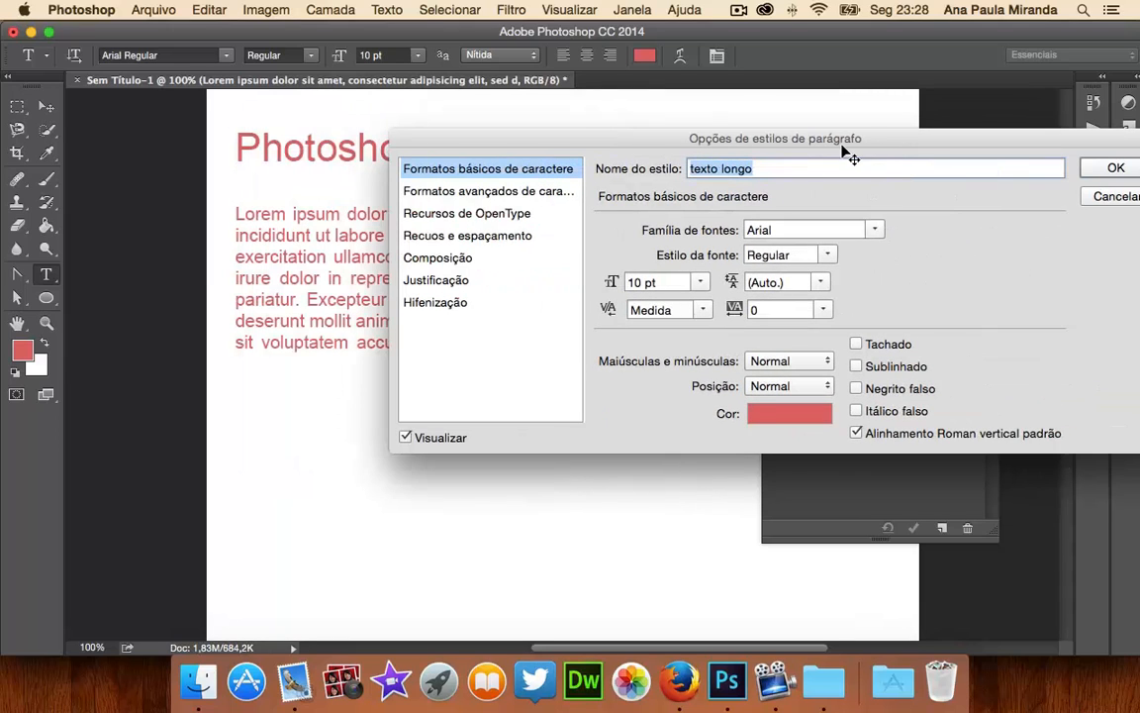
left_click(875, 231)
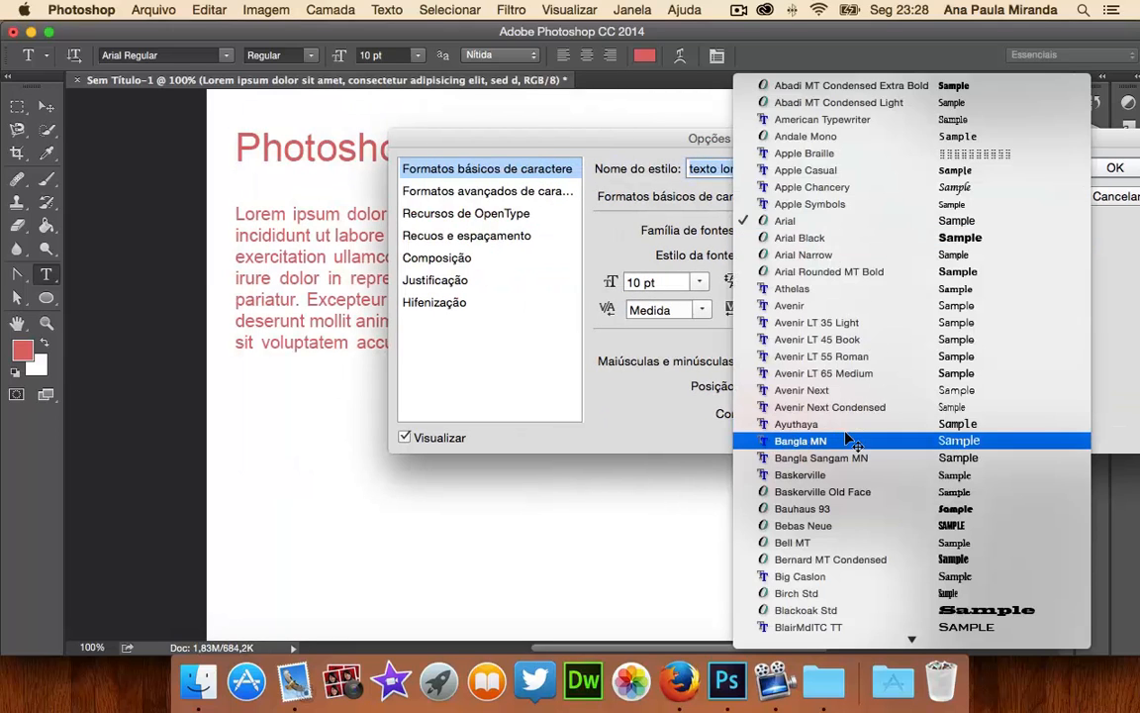
key("v")
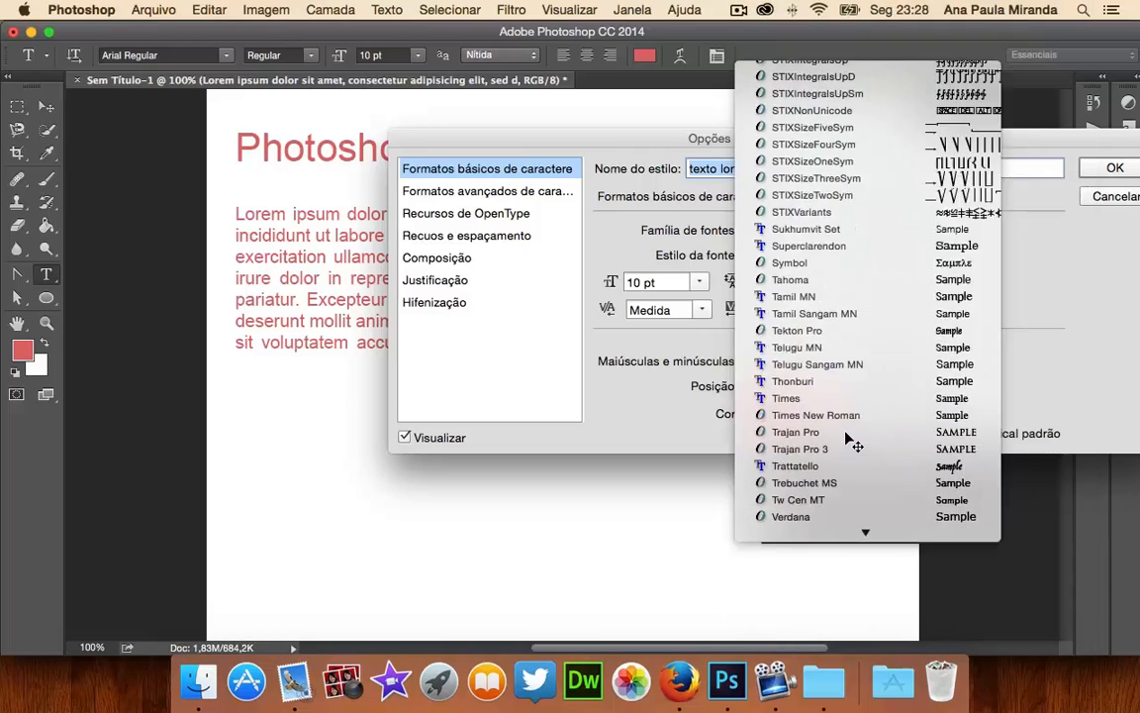
key("Return")
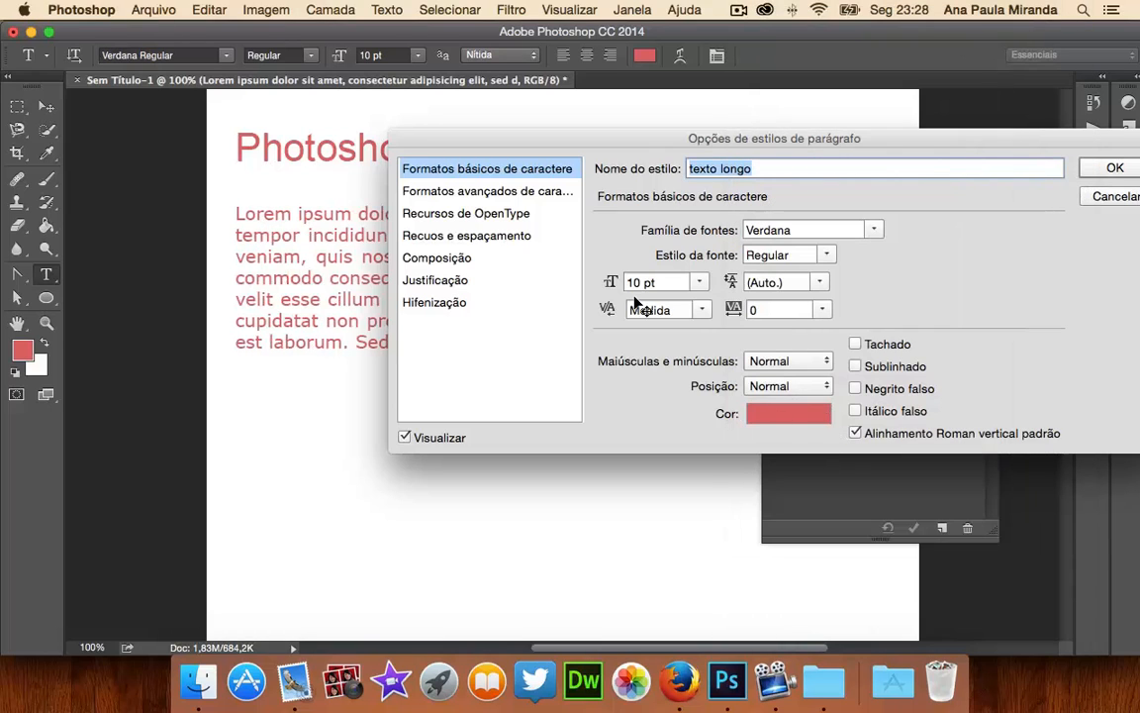
Review the style's advanced character, justification and OpenType settings, and set its first-line indent to 22 pt
left_click(451, 193)
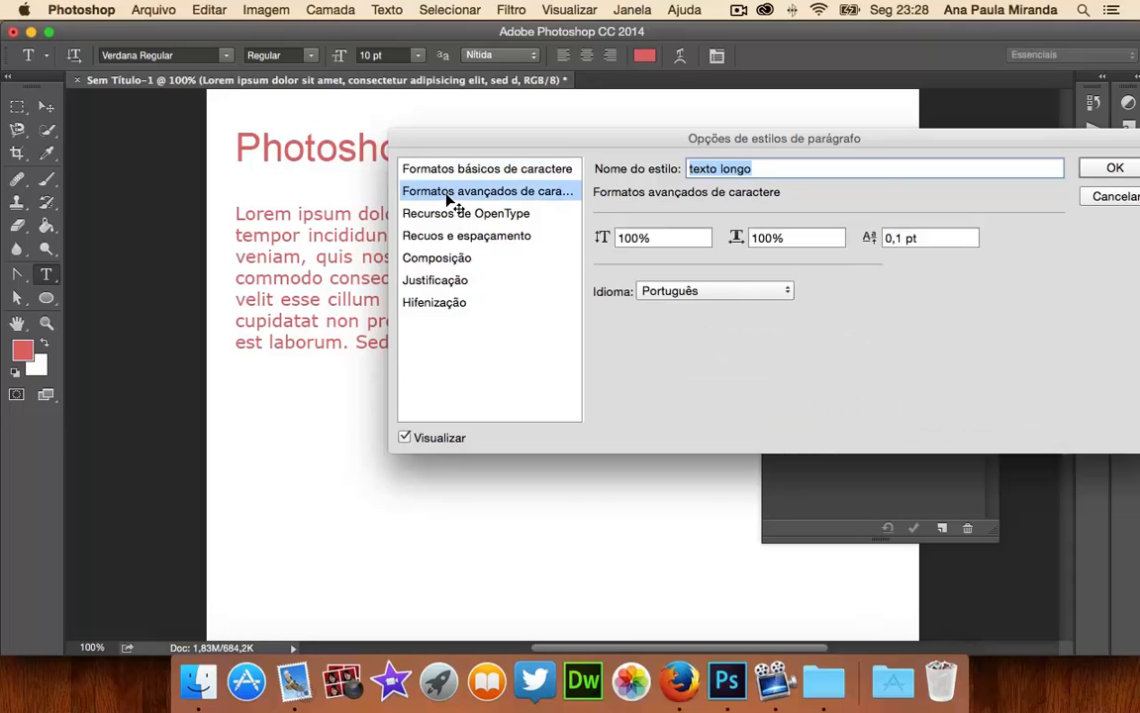
left_click(446, 282)
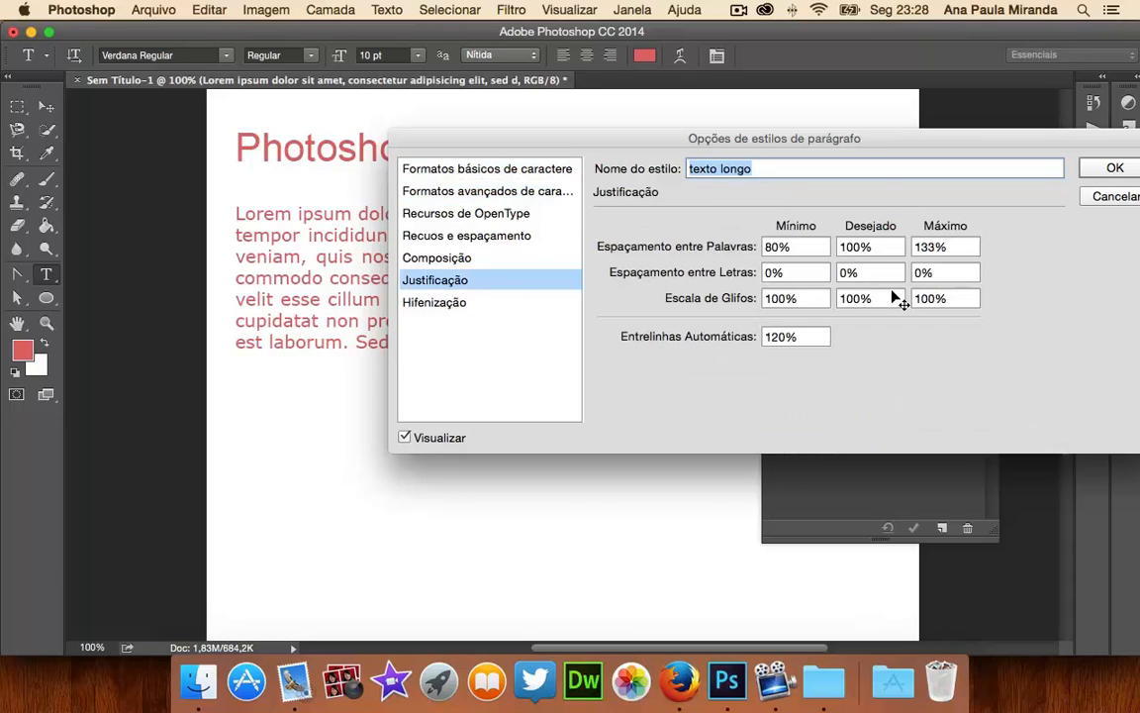
left_click(472, 197)
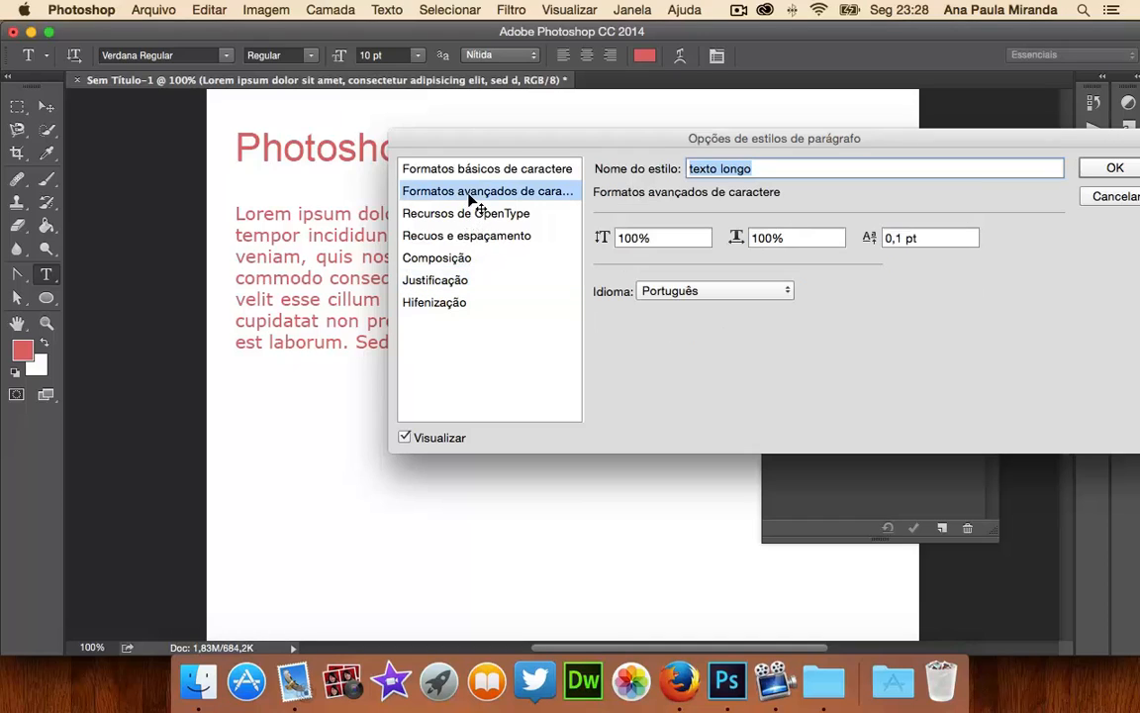
left_click(473, 214)
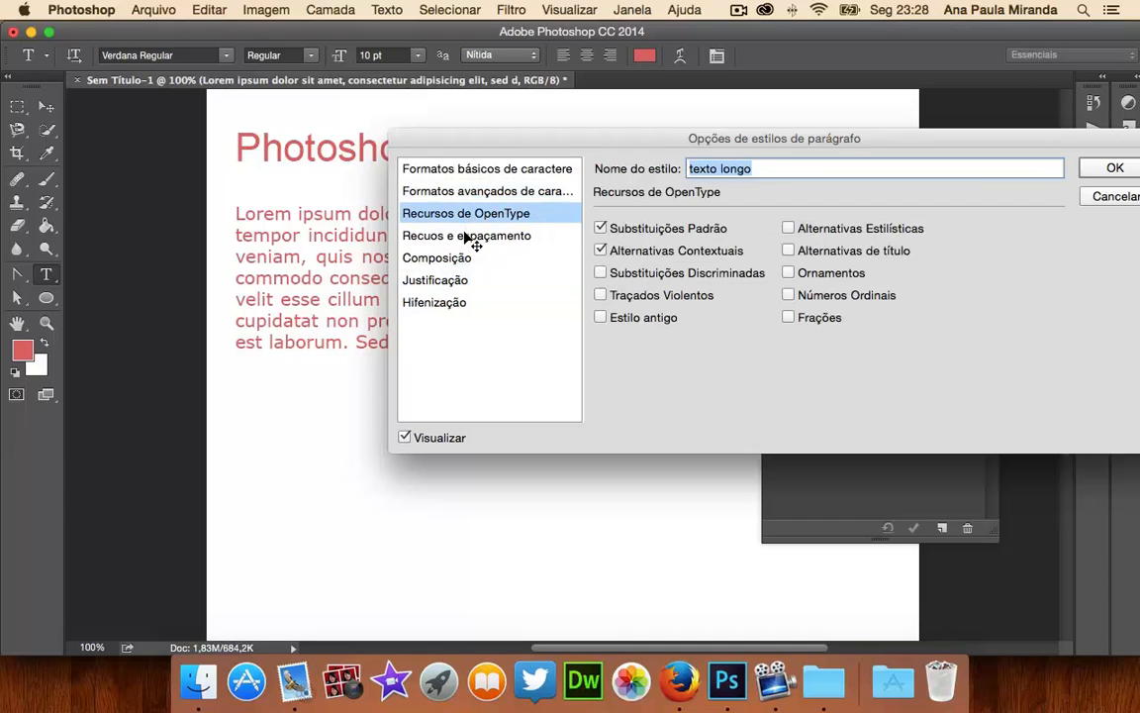
left_click(469, 238)
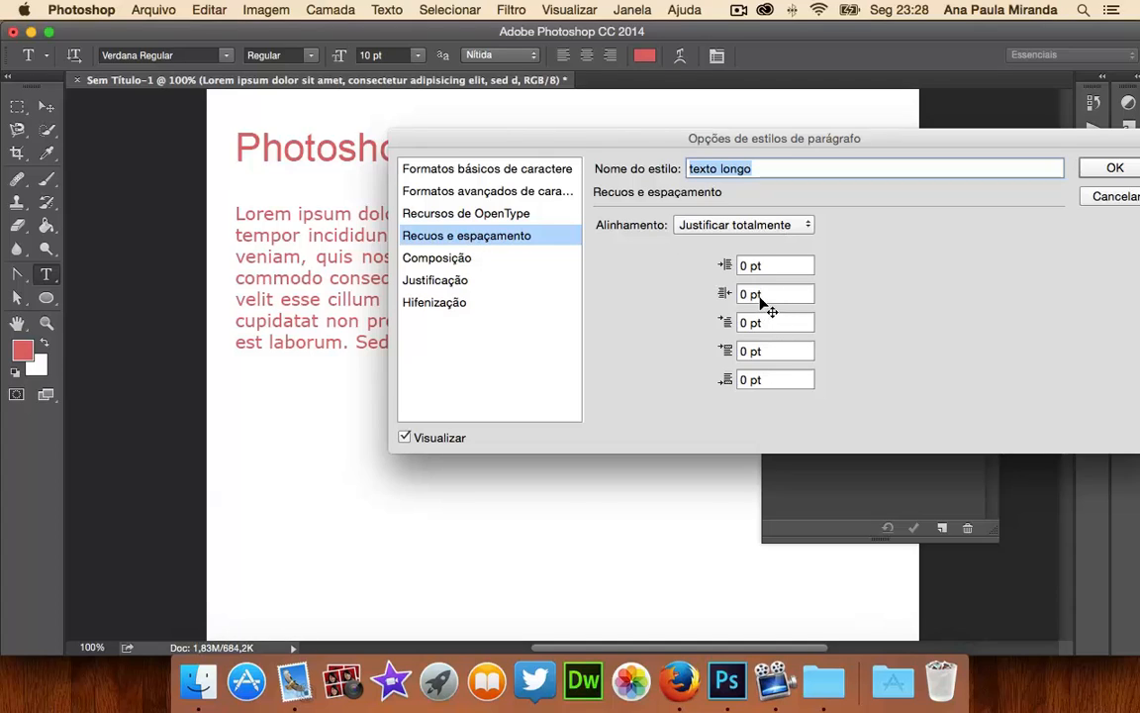
left_click(744, 323)
type("22")
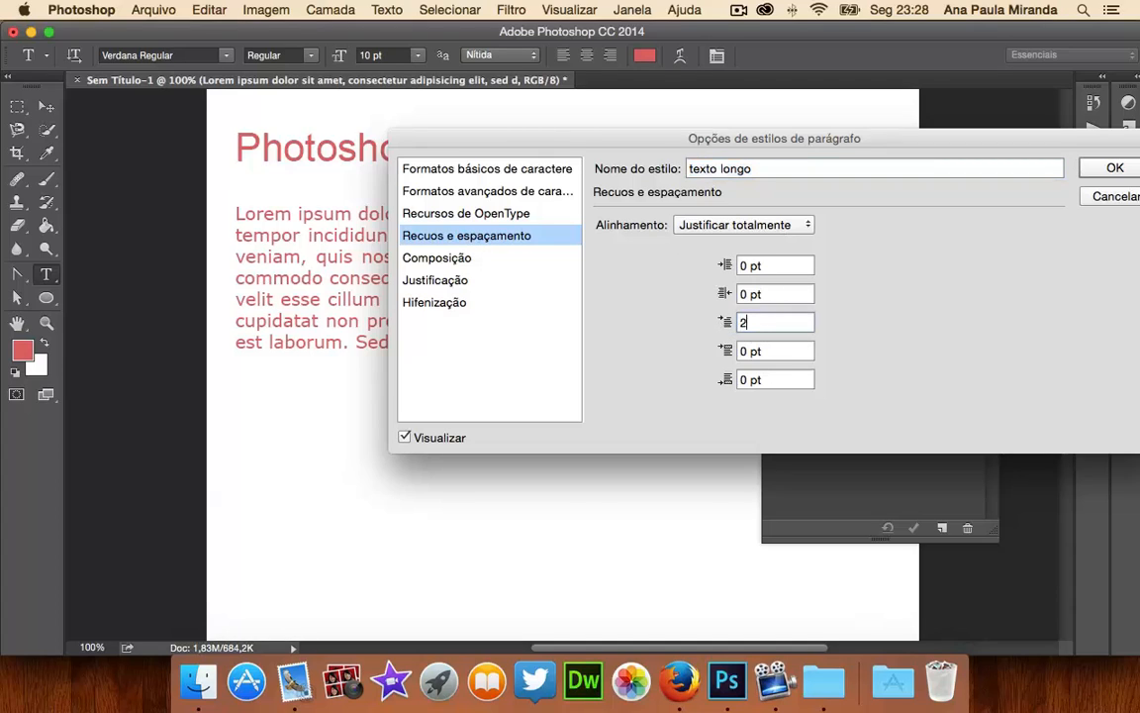
left_click(790, 298)
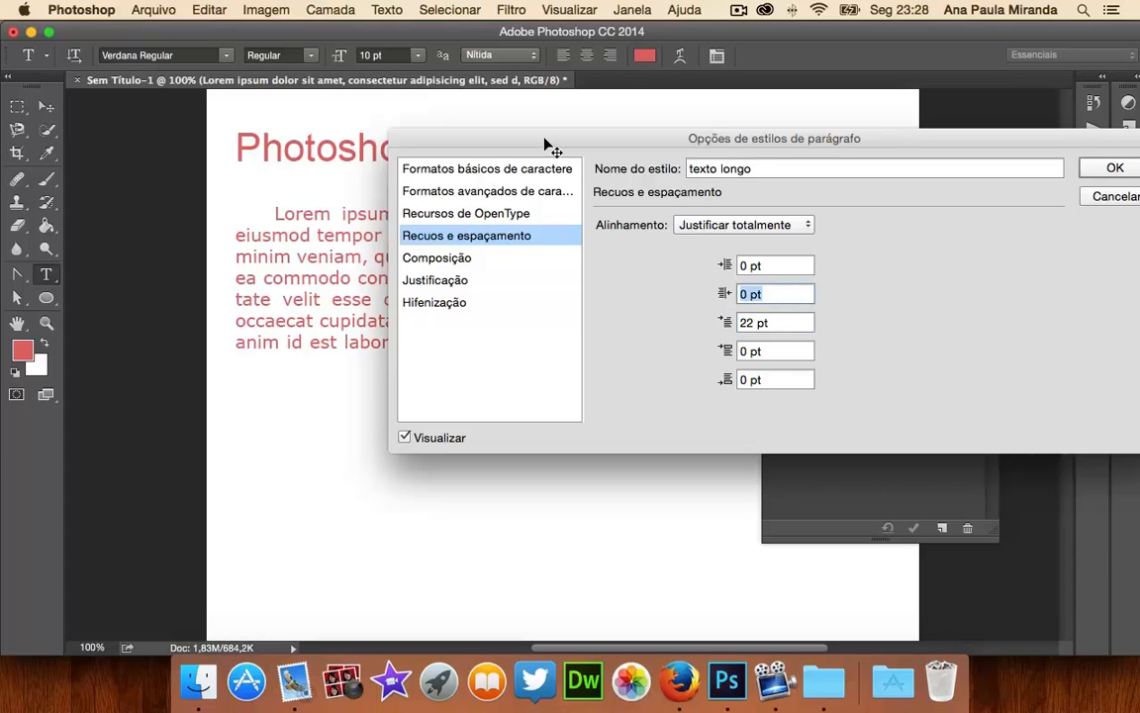
Set the texto longo style's text colour to dark grey 343434 and accept the style options
left_click_drag(552, 146, 414, 170)
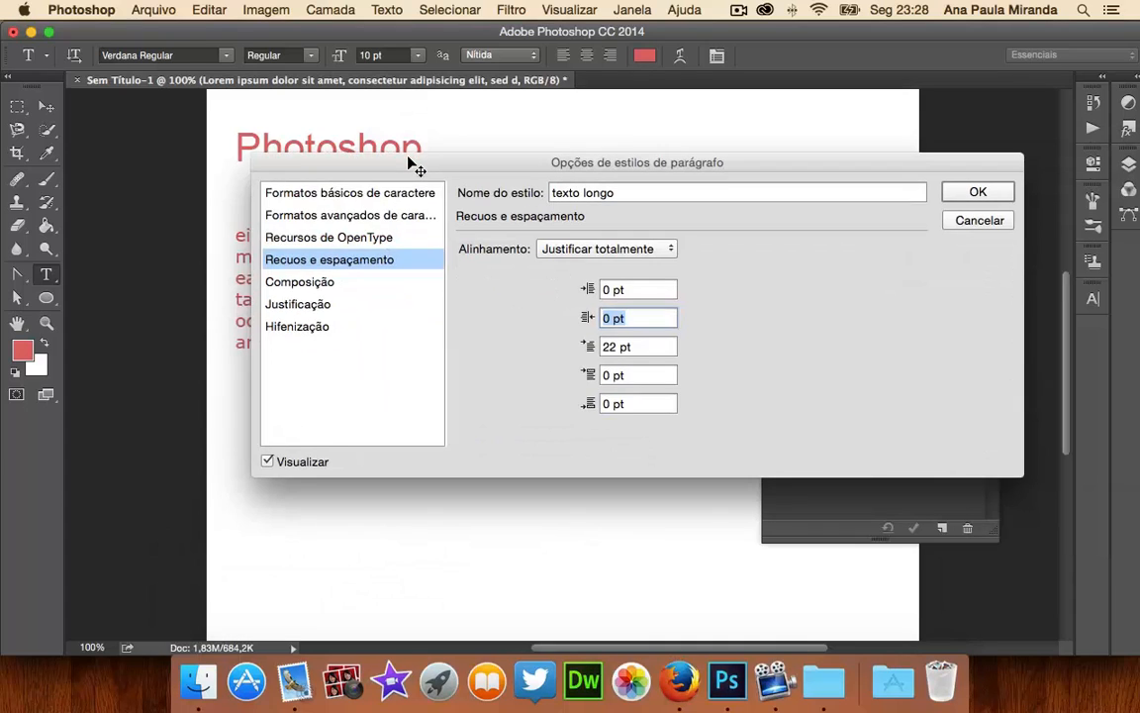
left_click(339, 194)
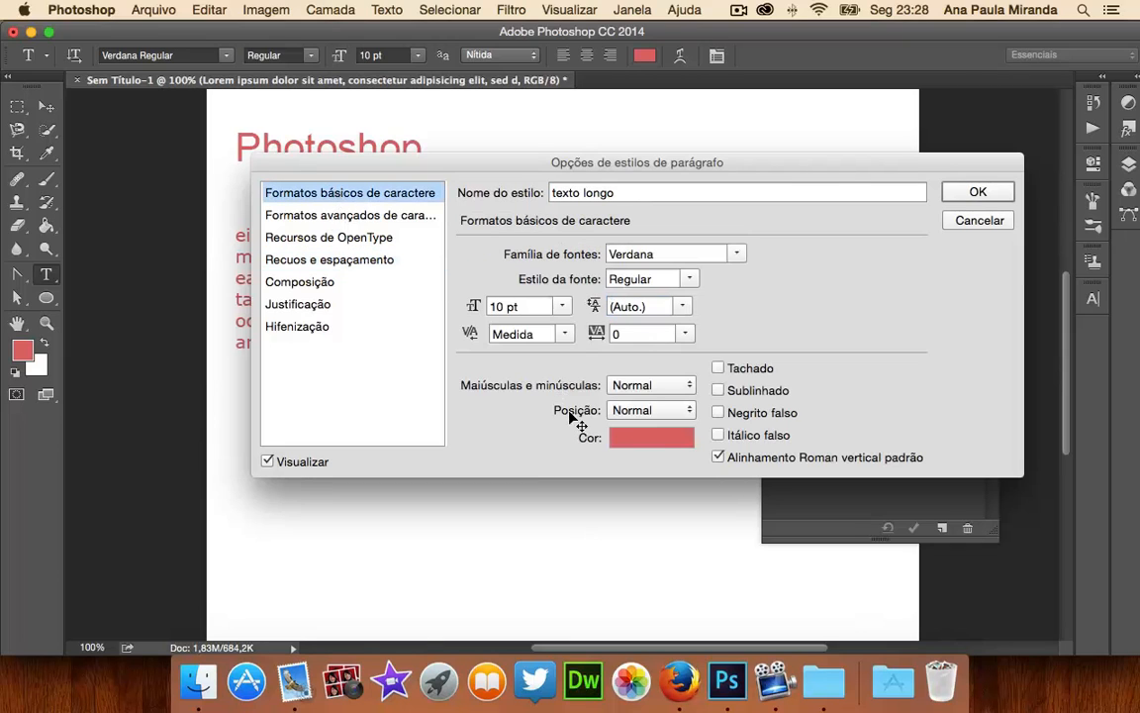
left_click(649, 437)
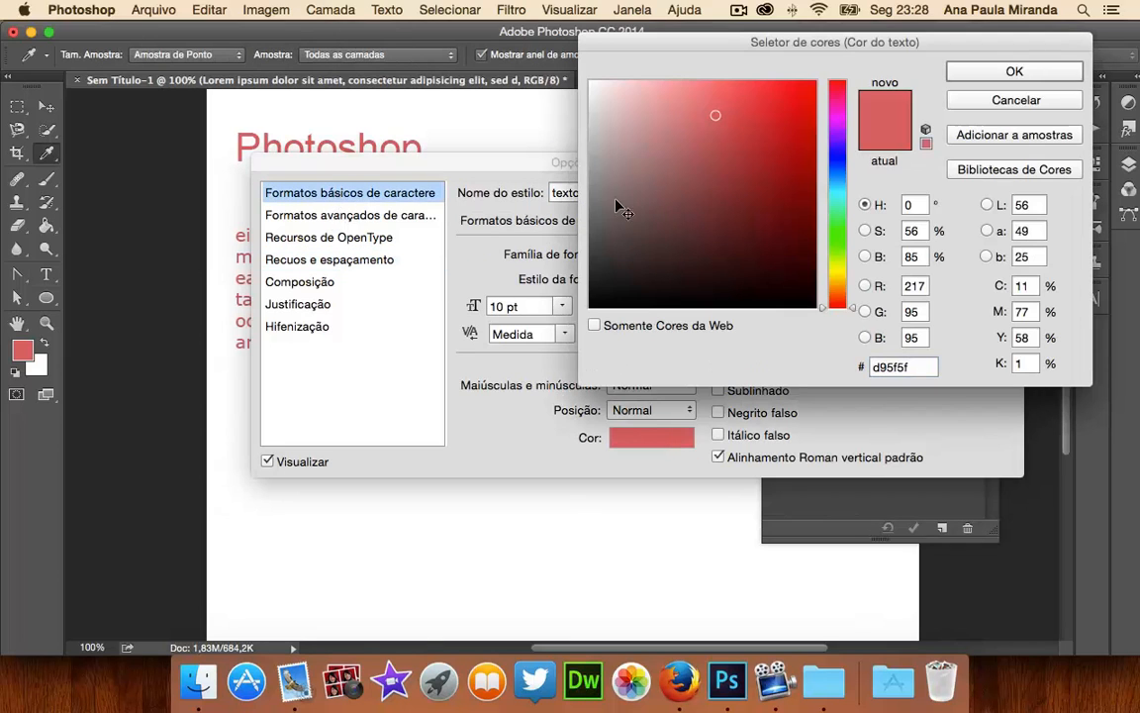
mouse_move(622, 208)
left_mouse_down()
mouse_move(554, 243)
mouse_move(590, 261)
left_mouse_up()
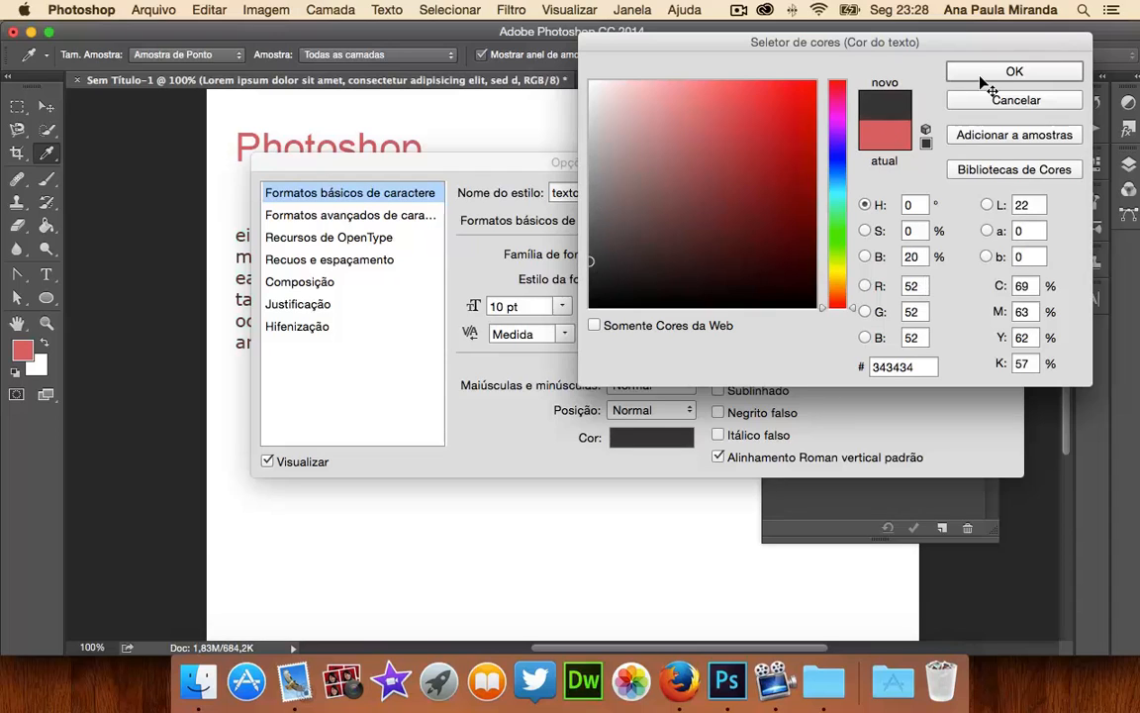
left_click(982, 74)
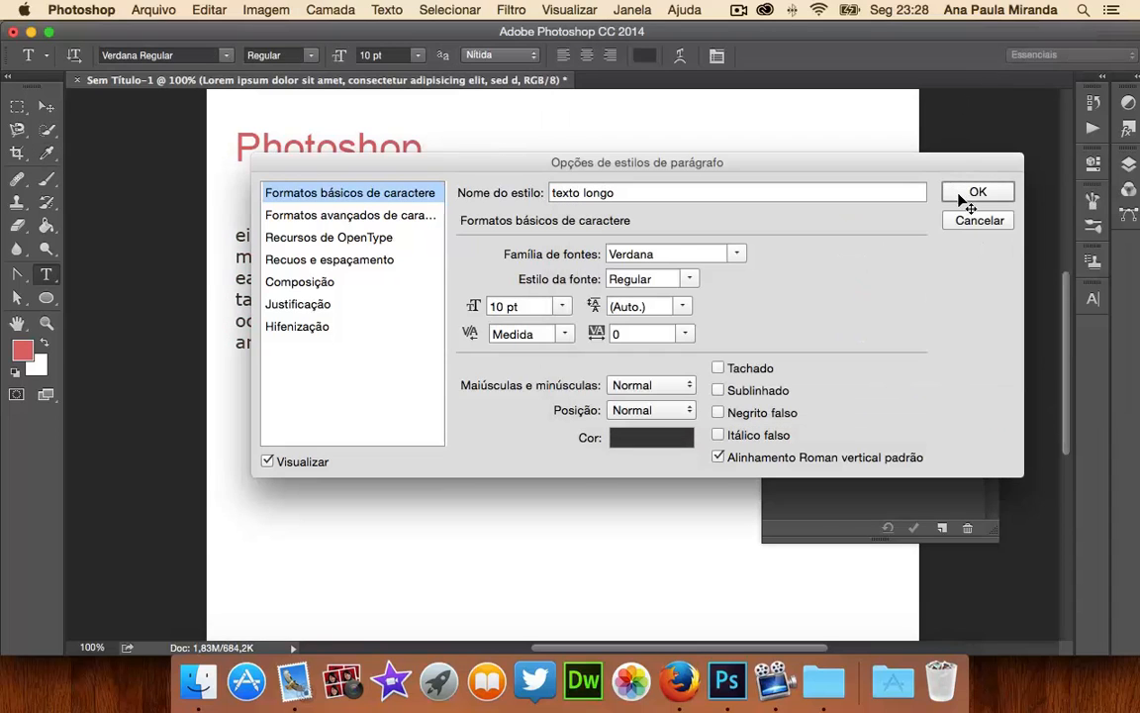
left_click(965, 196)
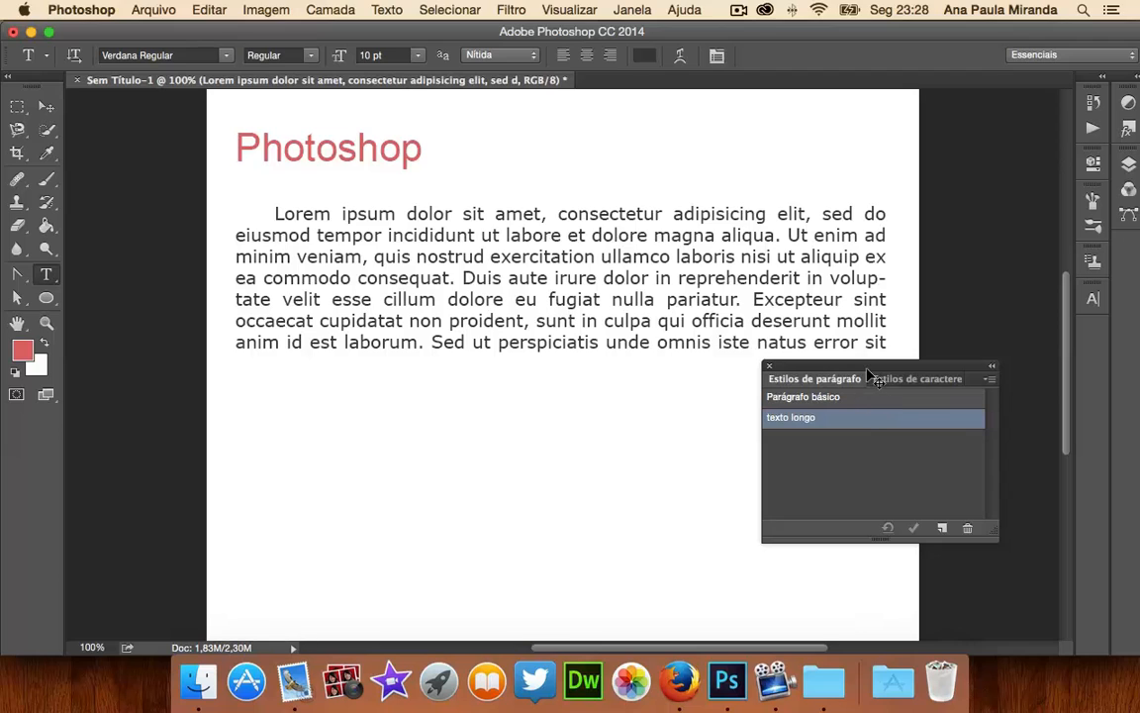
Place the floating paragraph styles palette below the text and move the Lorem Ipsum paragraph closer to the title
left_click_drag(868, 376, 538, 419)
left_click(46, 106)
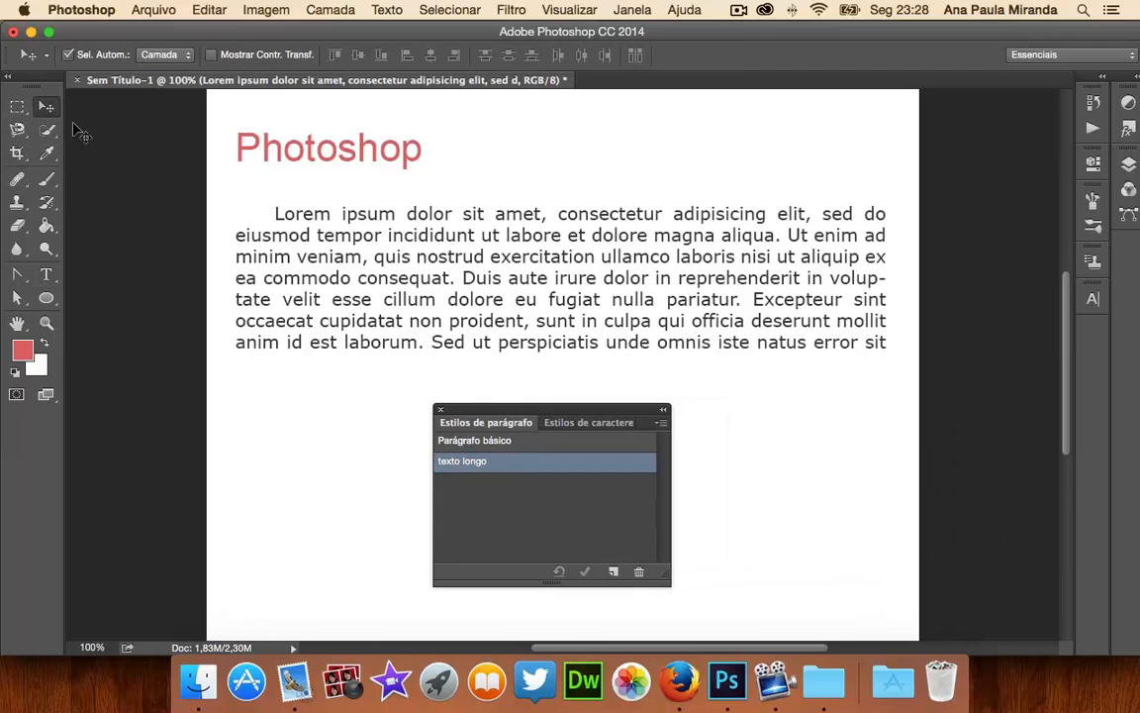
left_click_drag(454, 257, 444, 234)
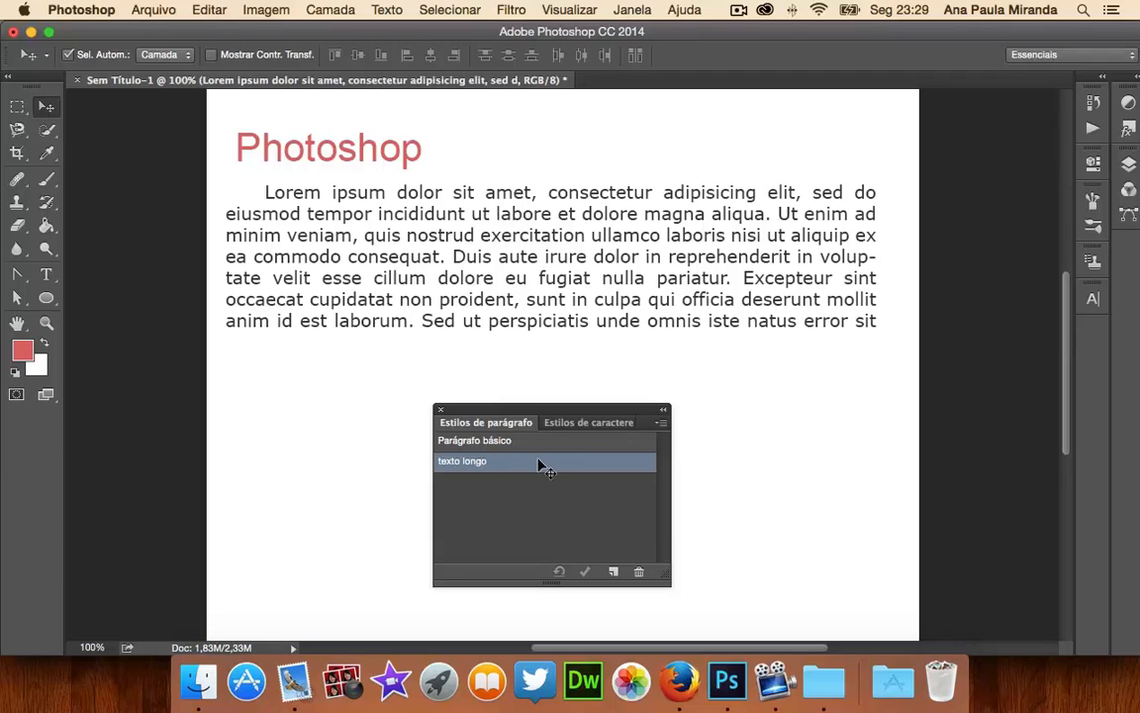
Apply the Parágrafo básico style to the Lorem Ipsum paragraph and expand the docked layers and adjustments area
left_click(488, 445)
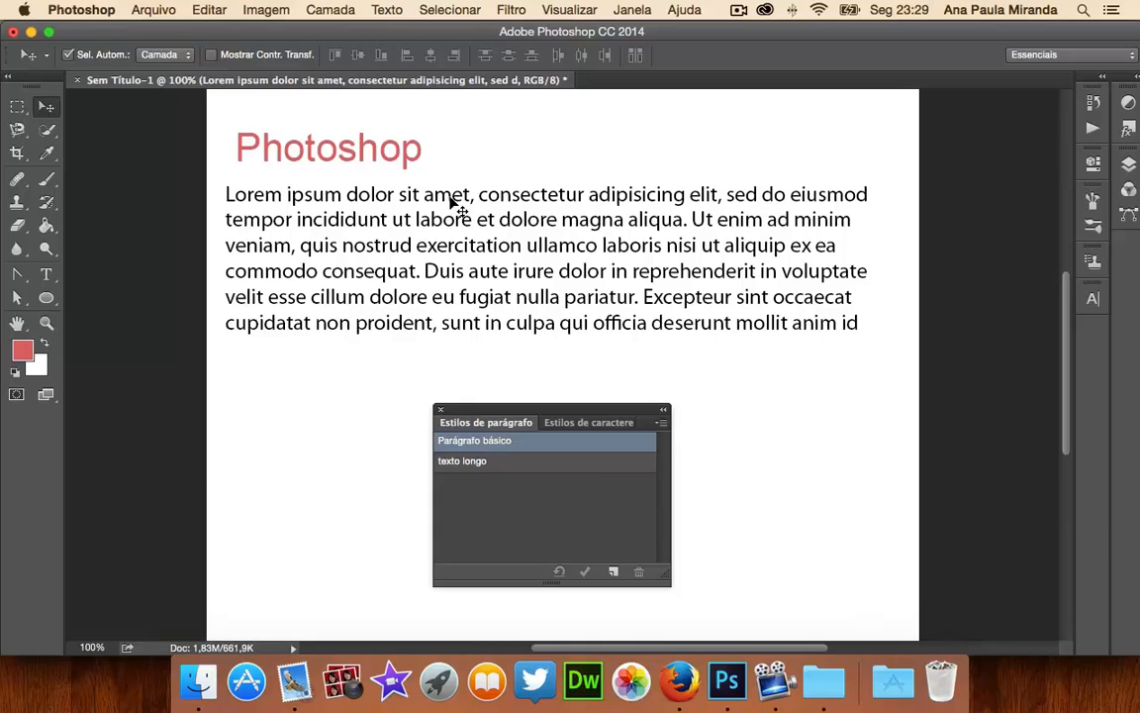
left_click(1135, 78)
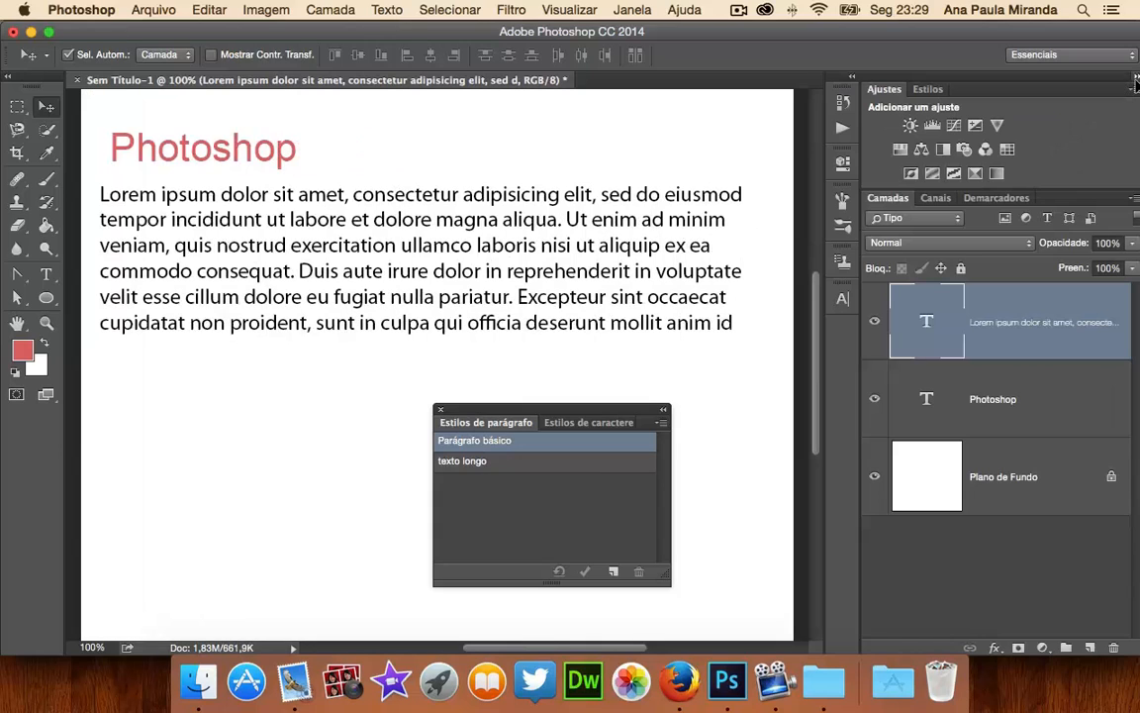
Switch the Lorem Ipsum paragraph between Parágrafo básico and texto longo, leave texto longo applied, and shift the floating styles palette sideways
left_click(495, 463)
left_click(470, 441)
left_click(487, 463)
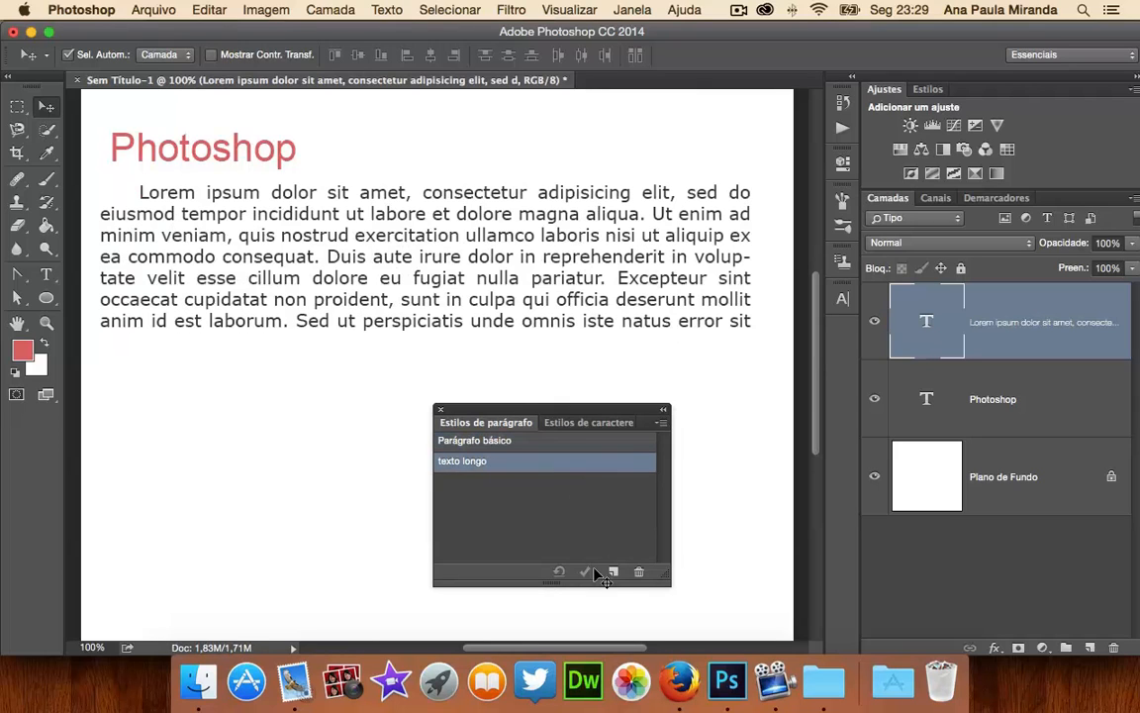
left_click(517, 443)
left_click(514, 461)
left_click_drag(531, 417, 414, 421)
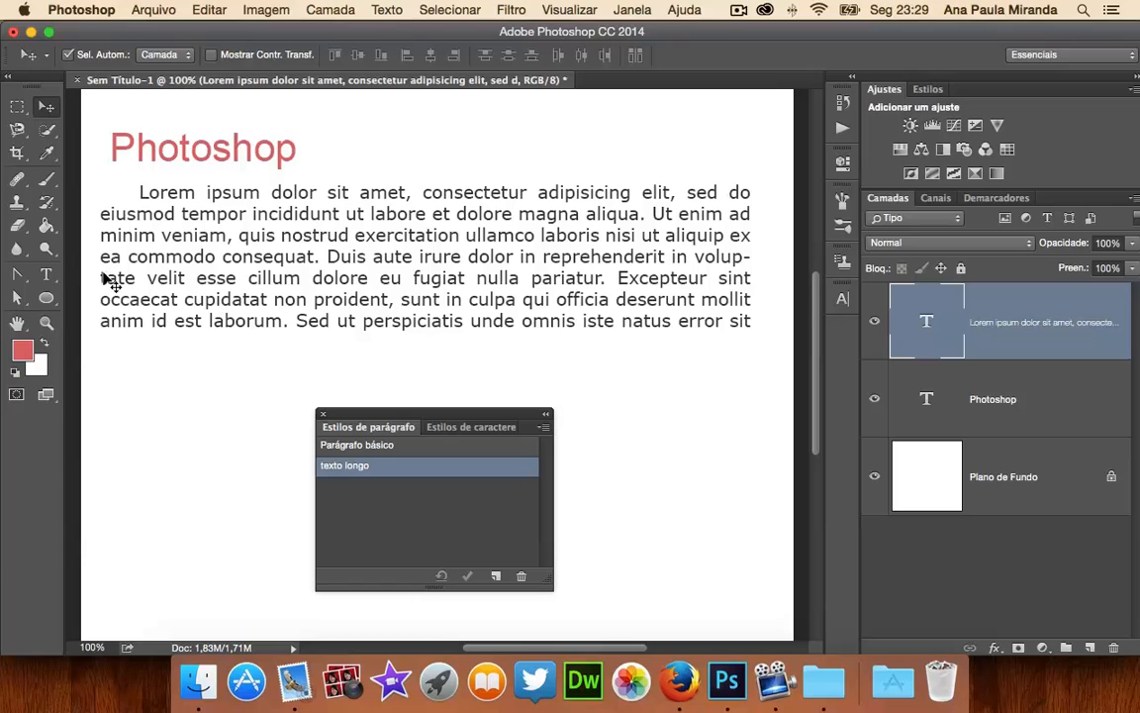
Select the whole Photoshop title text and warp it with the horizontal Arco style at a curvature of +2%
left_click(45, 274)
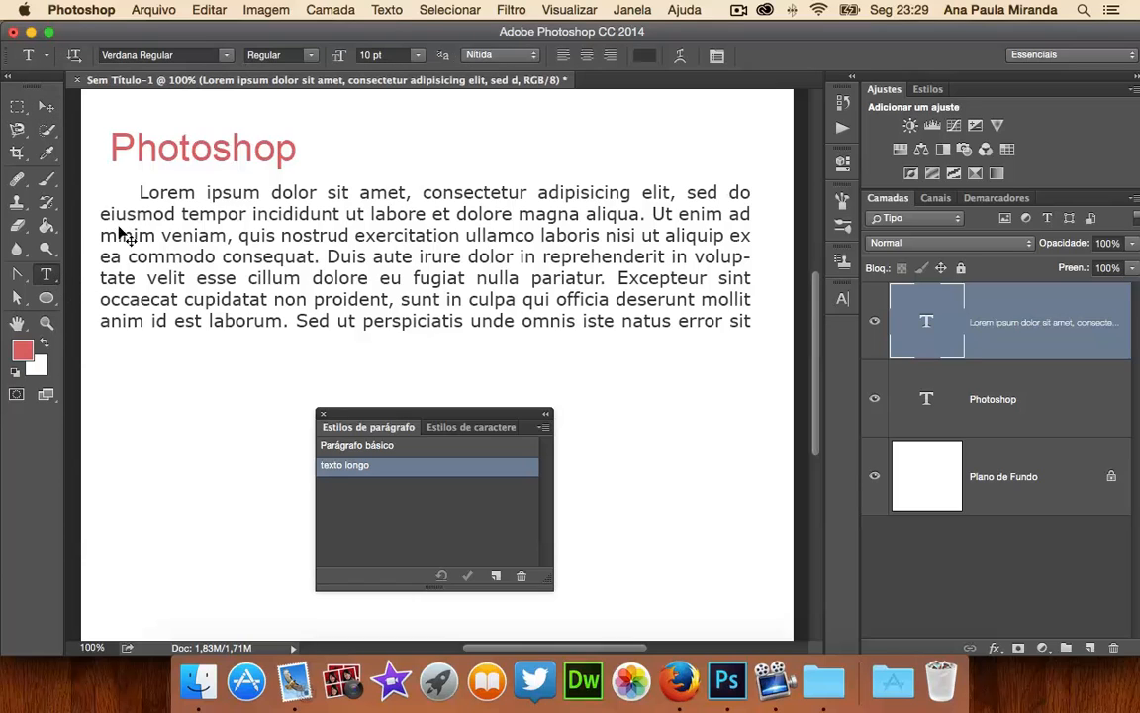
left_click(163, 149)
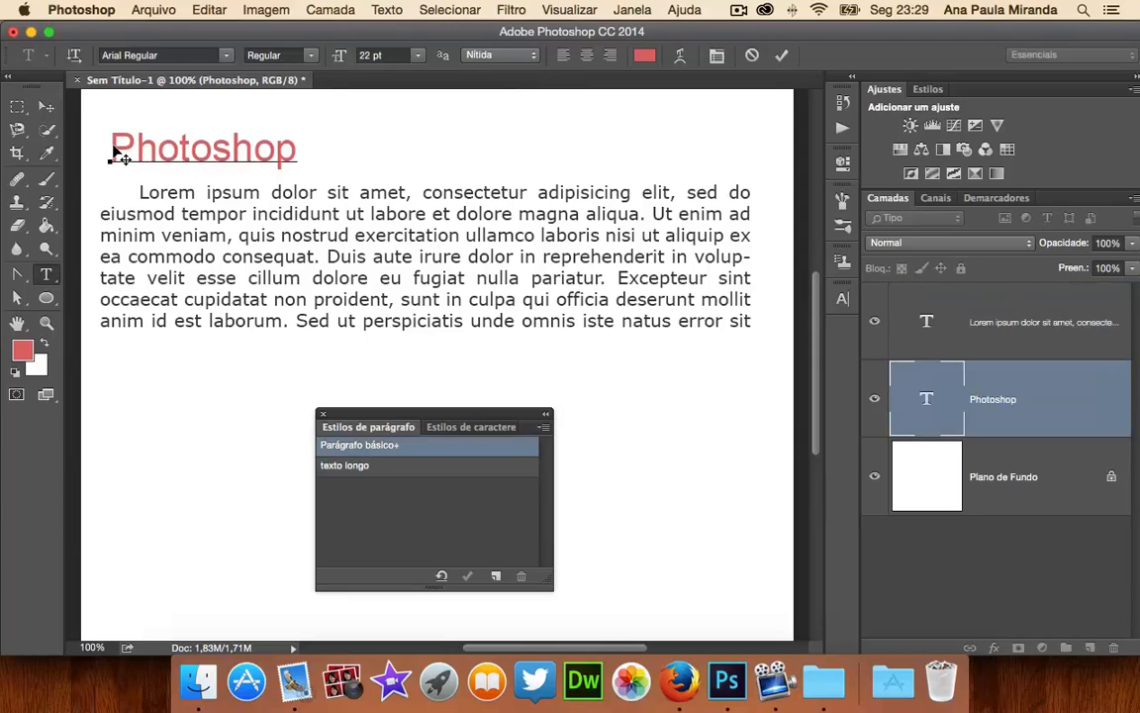
left_click_drag(115, 151, 354, 155)
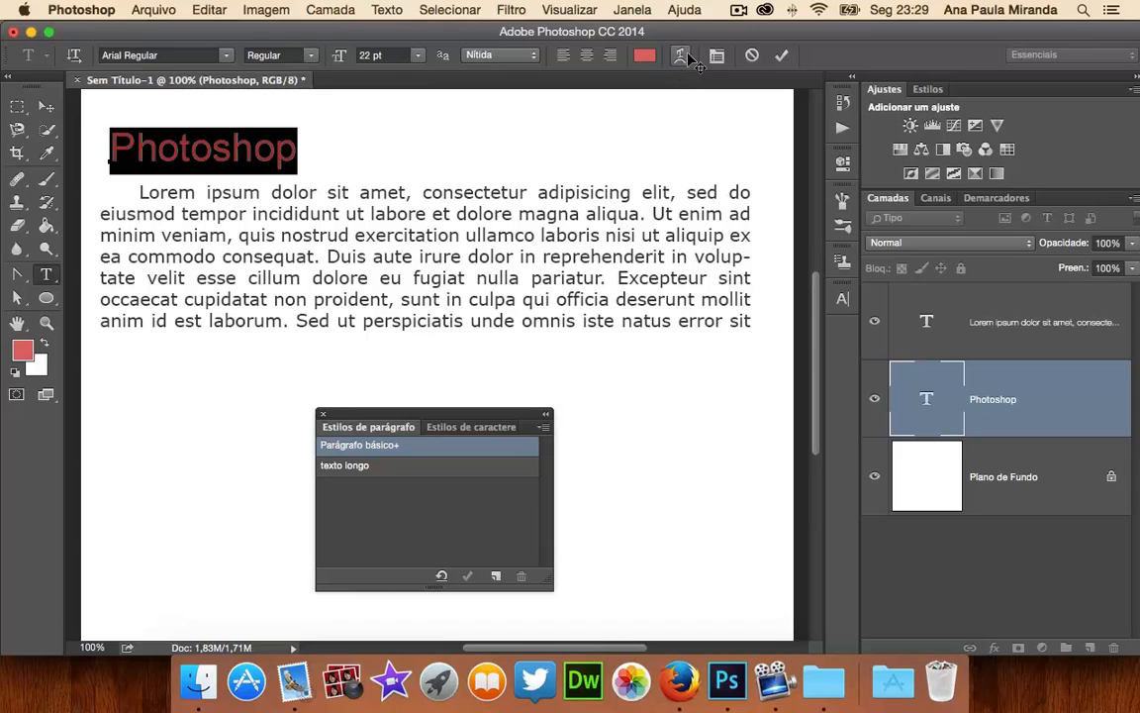
left_click(680, 56)
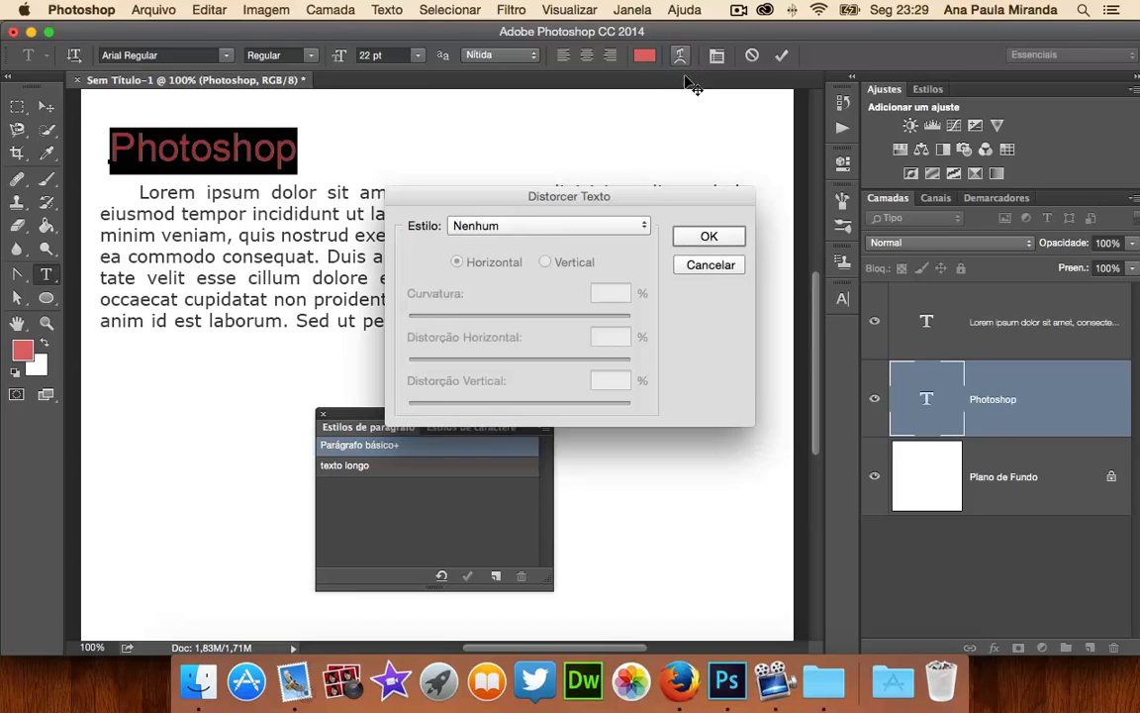
left_click_drag(707, 188, 941, 35)
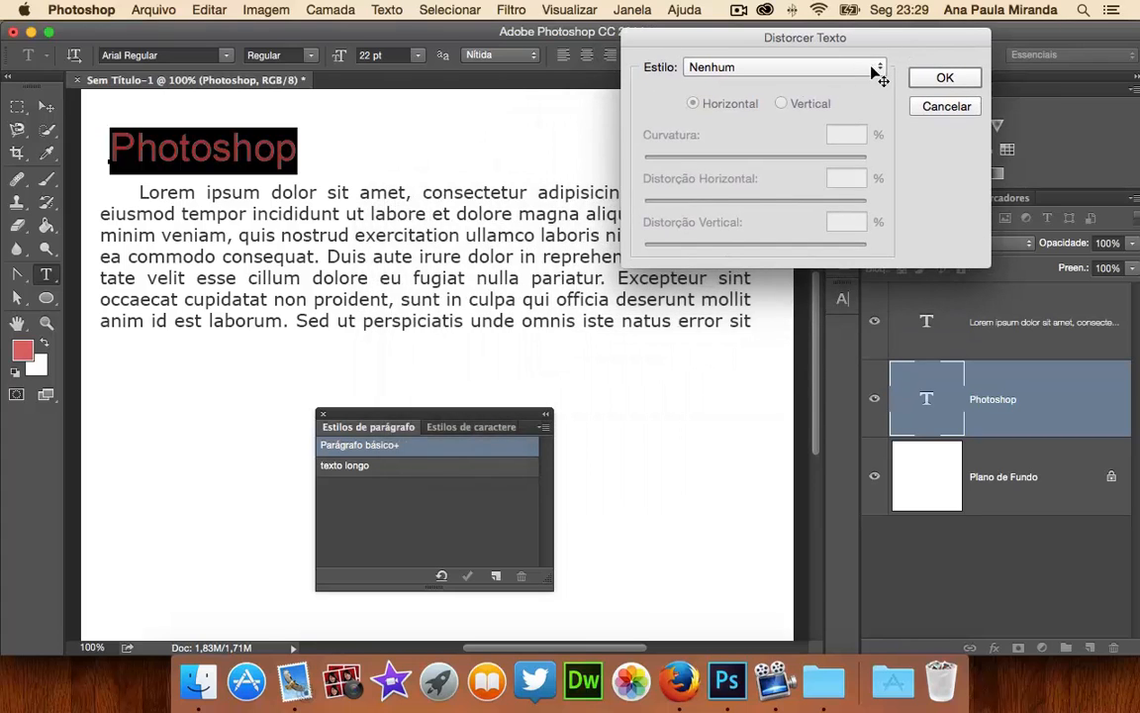
left_click(872, 68)
left_click(789, 94)
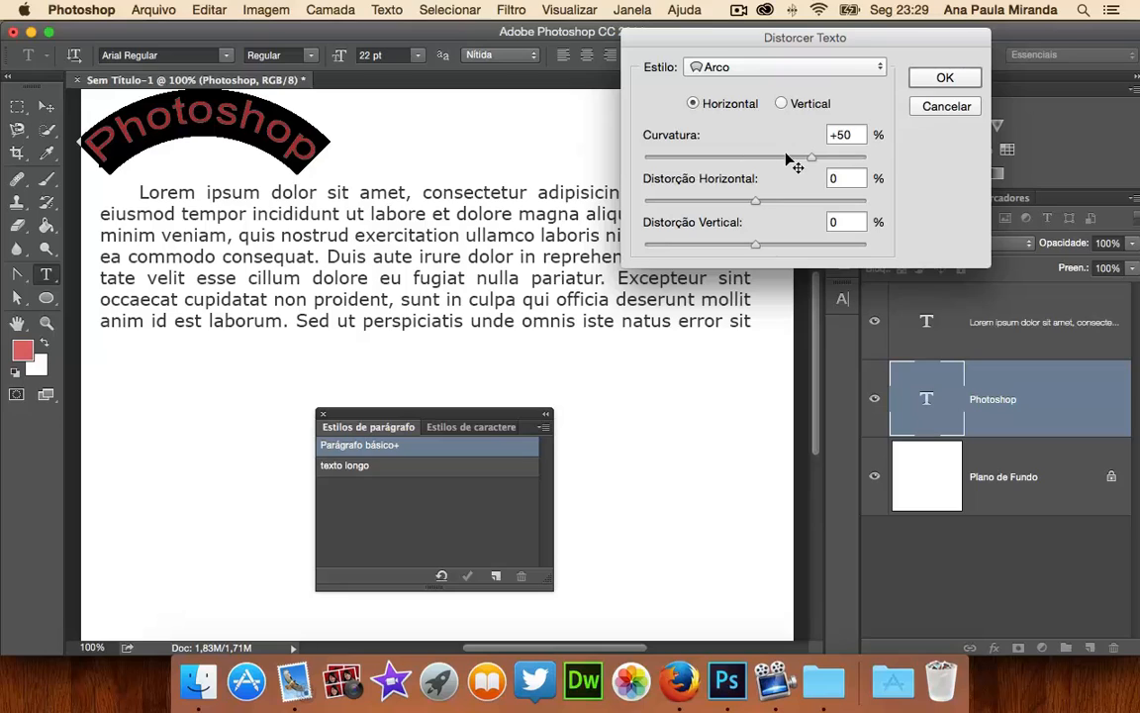
left_click_drag(808, 158, 767, 159)
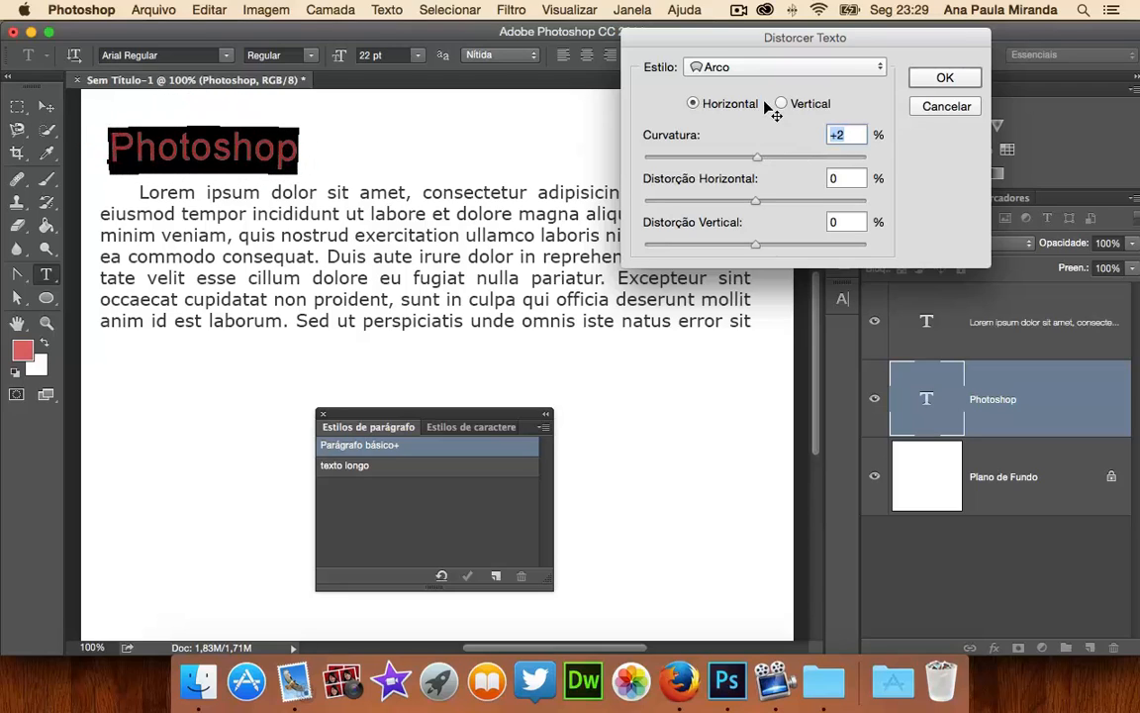
Change the title's warp style to Ondas with a horizontal distortion of -36%, then accept the warp and commit the text edit
left_click(796, 67)
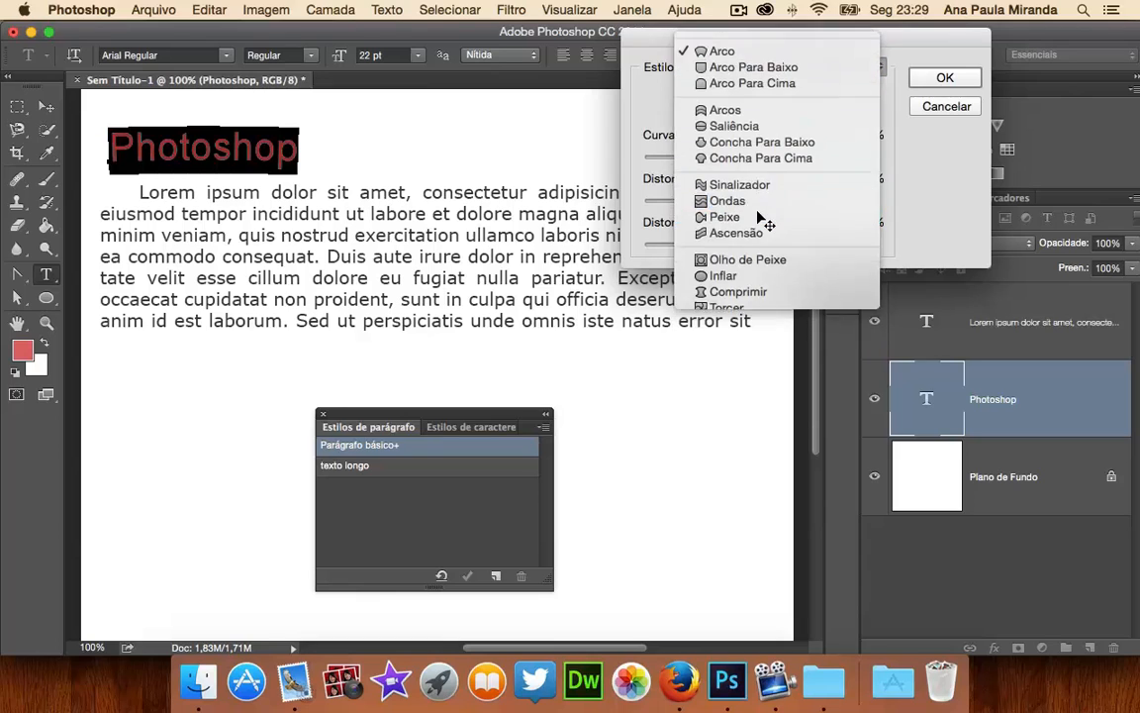
left_click(758, 209)
left_click_drag(755, 203, 719, 207)
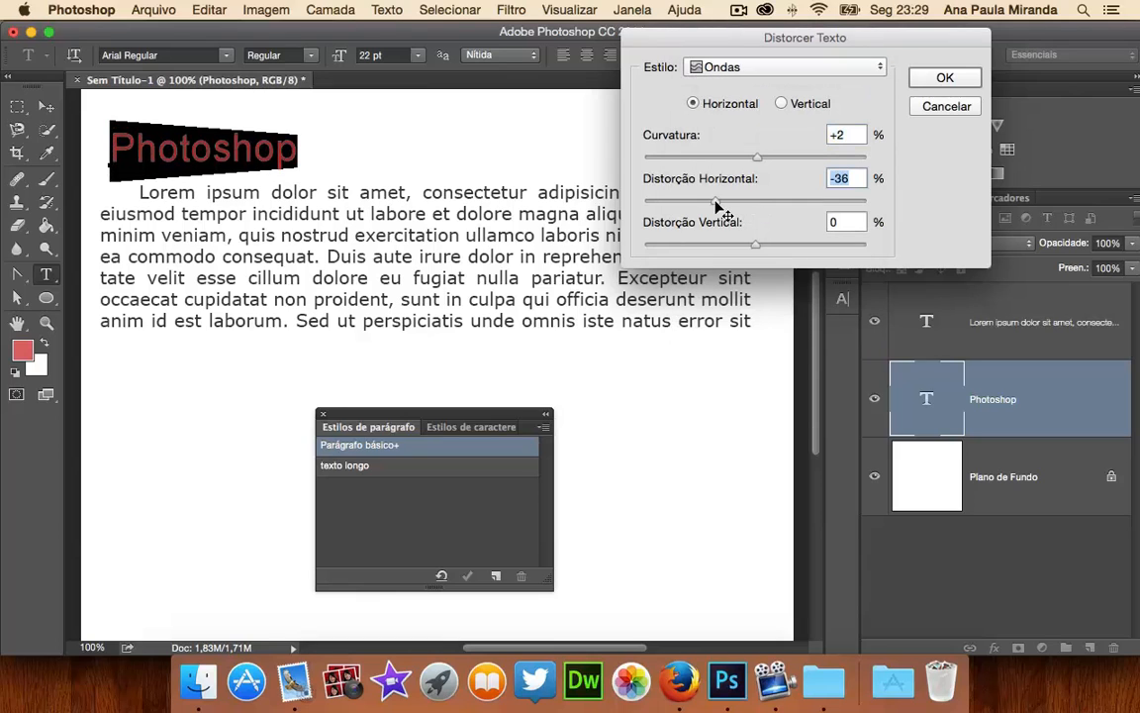
left_click(944, 77)
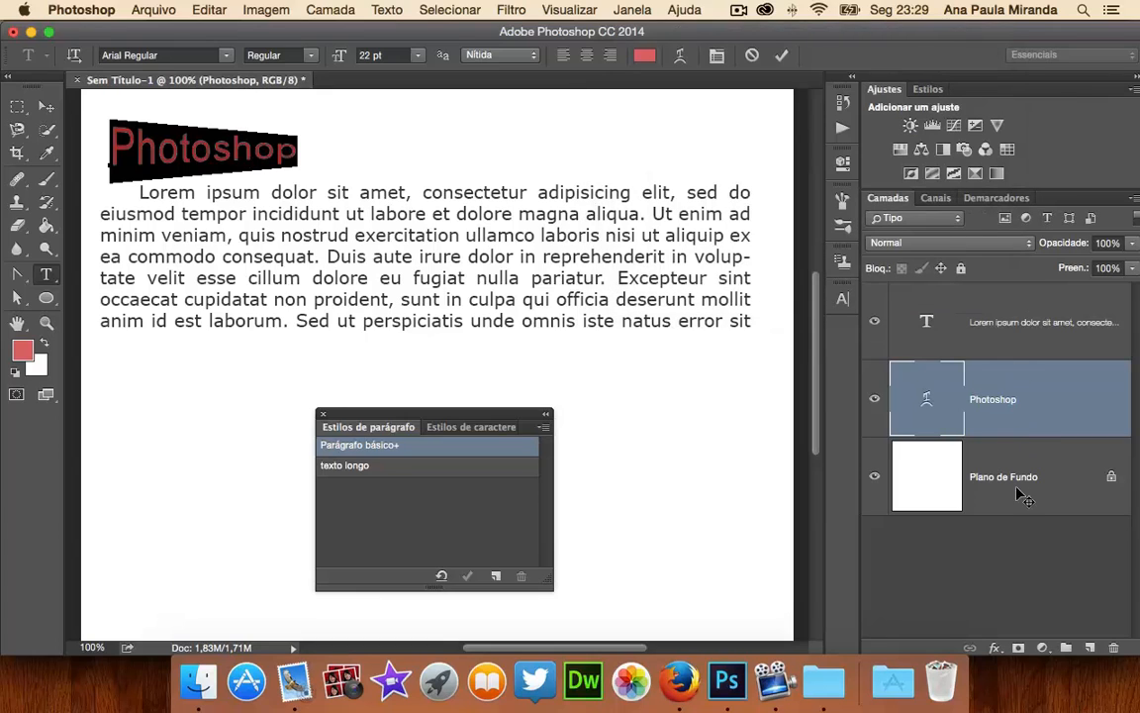
left_click(1016, 436)
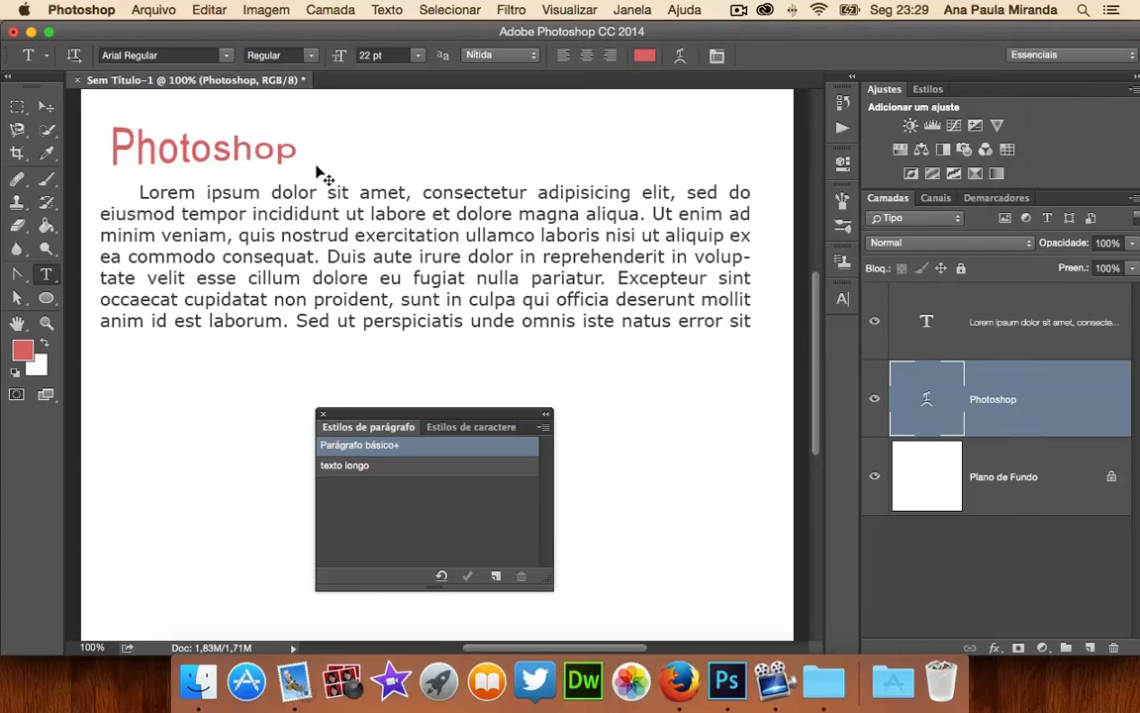
Move the Lorem Ipsum paragraph slightly down to widen the gap below the warped title
left_click(47, 106)
left_click_drag(309, 229, 307, 240)
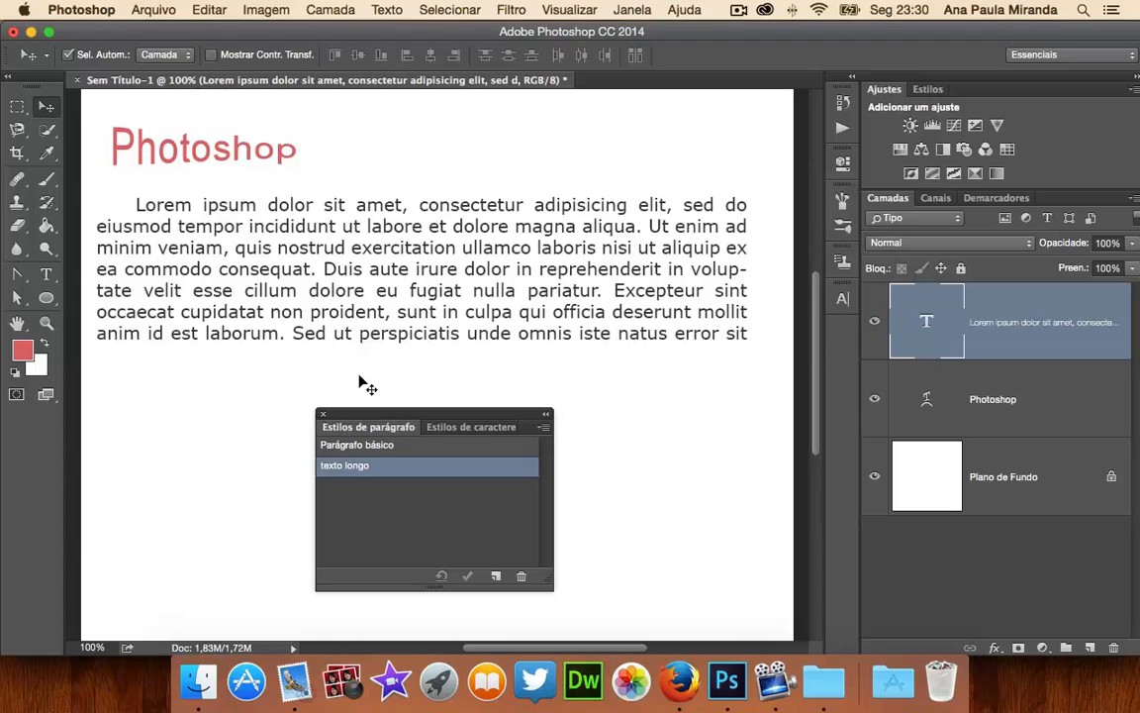
left_click(738, 11)
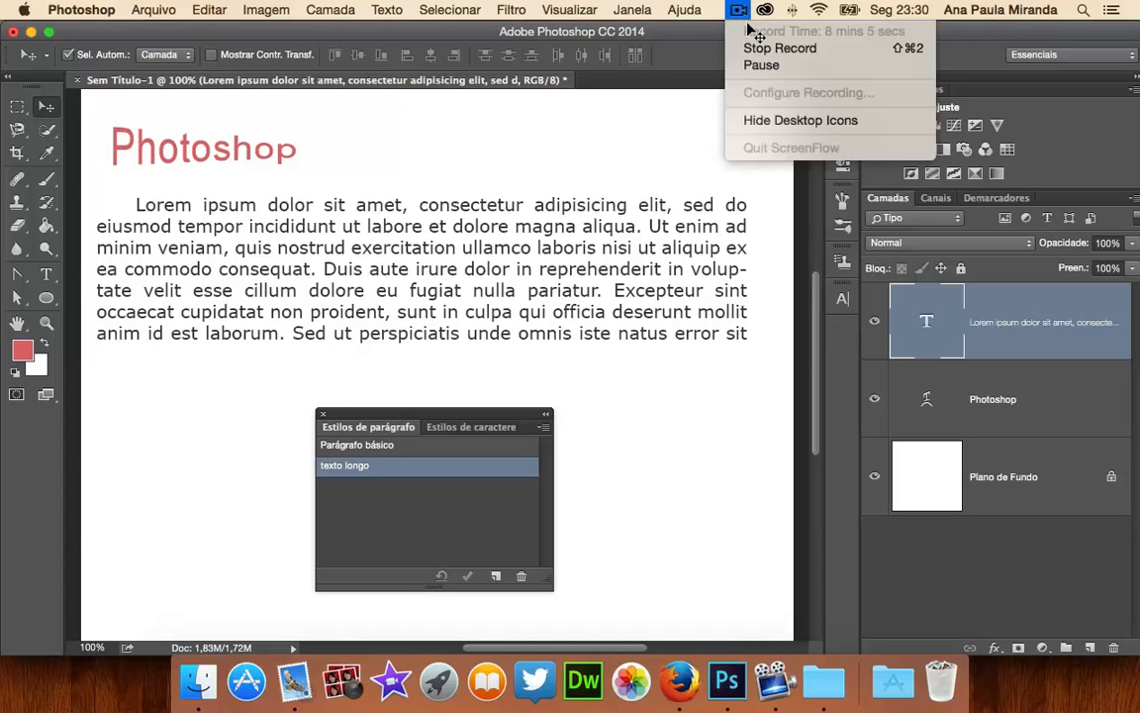